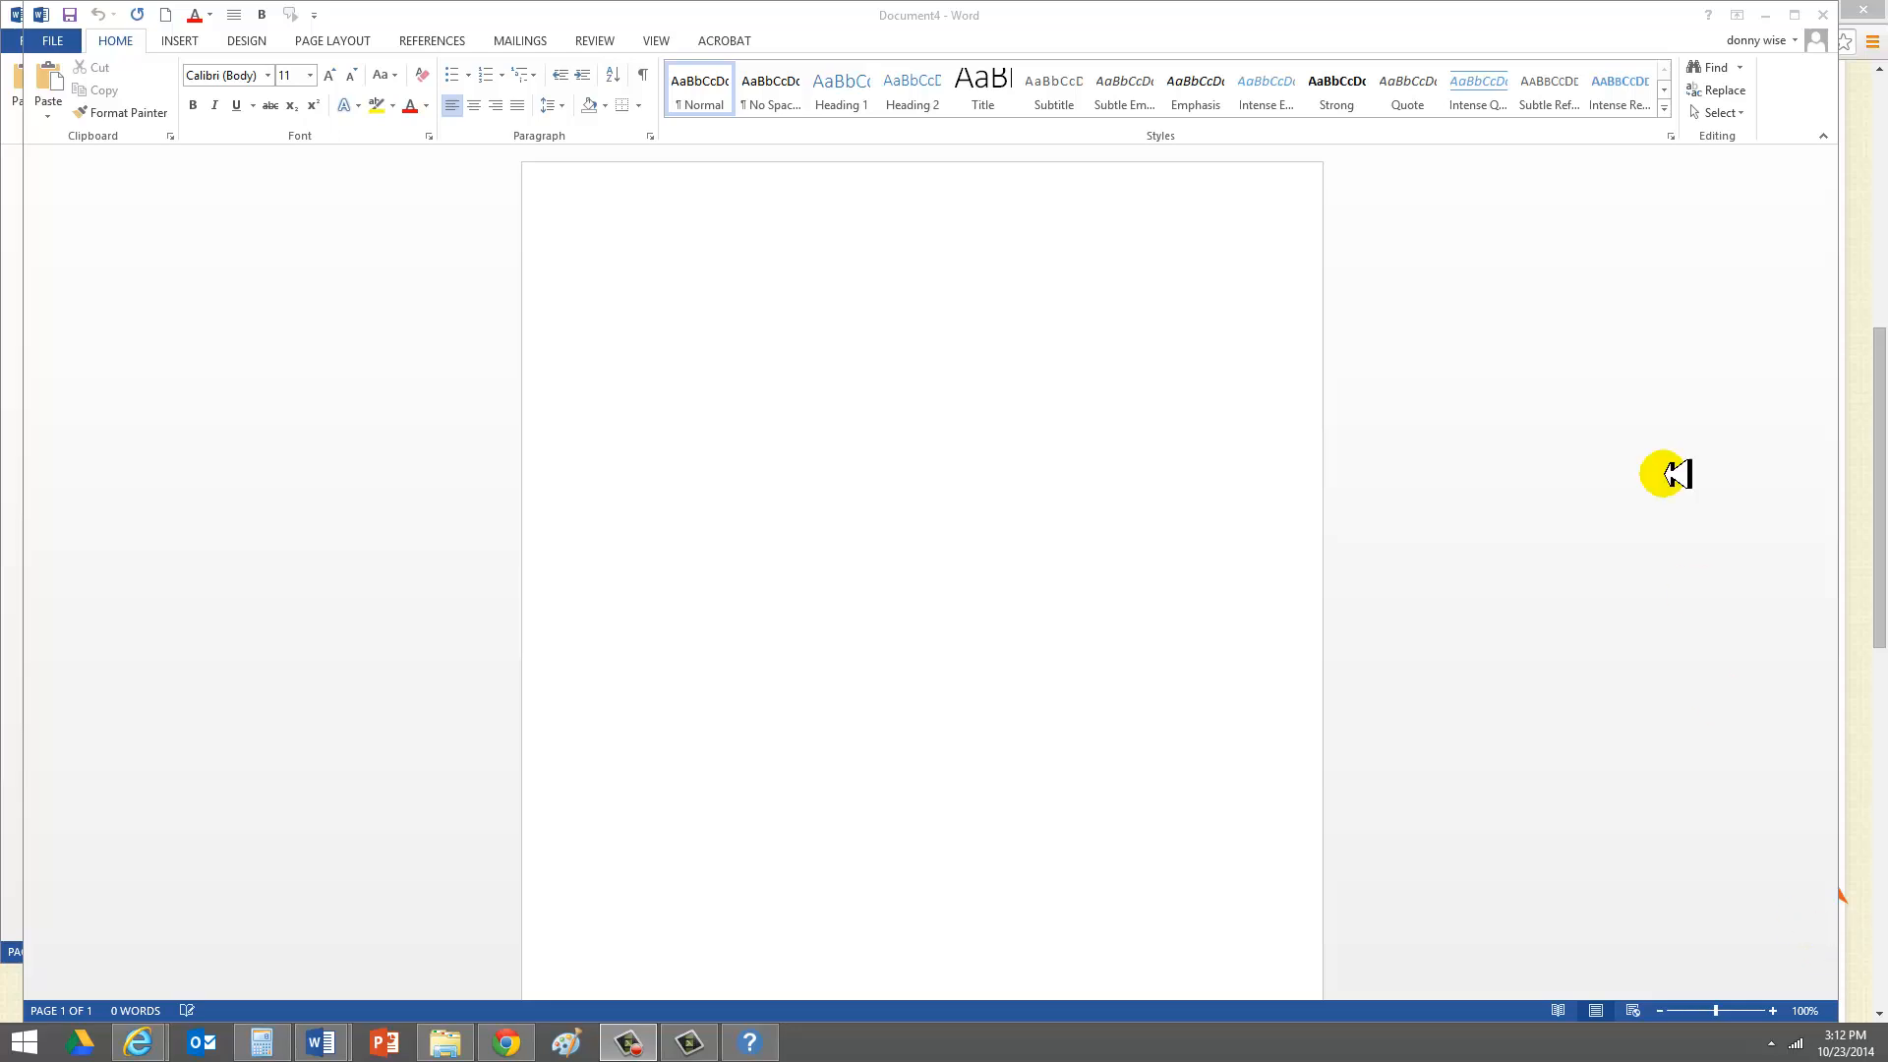
Search the built-in Help for "Header", review the matching articles, and close the Help window
click(647, 273)
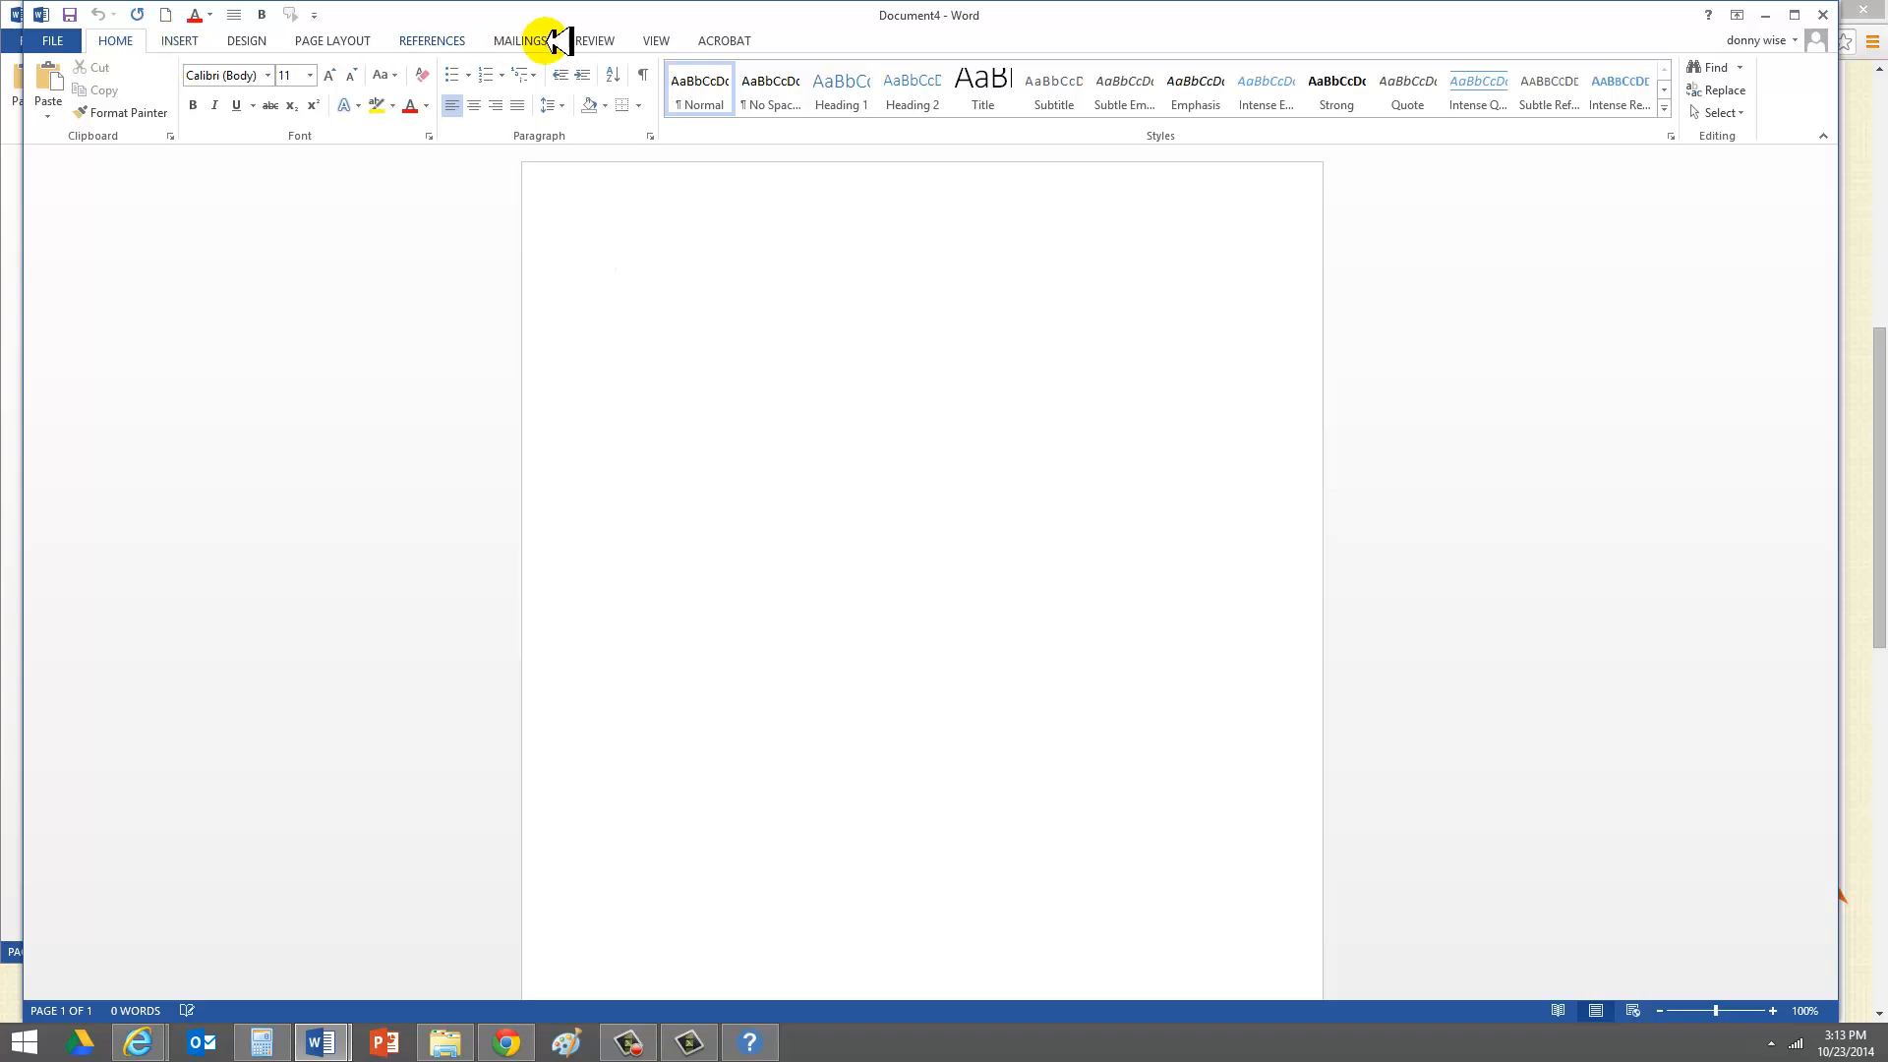
click(1708, 15)
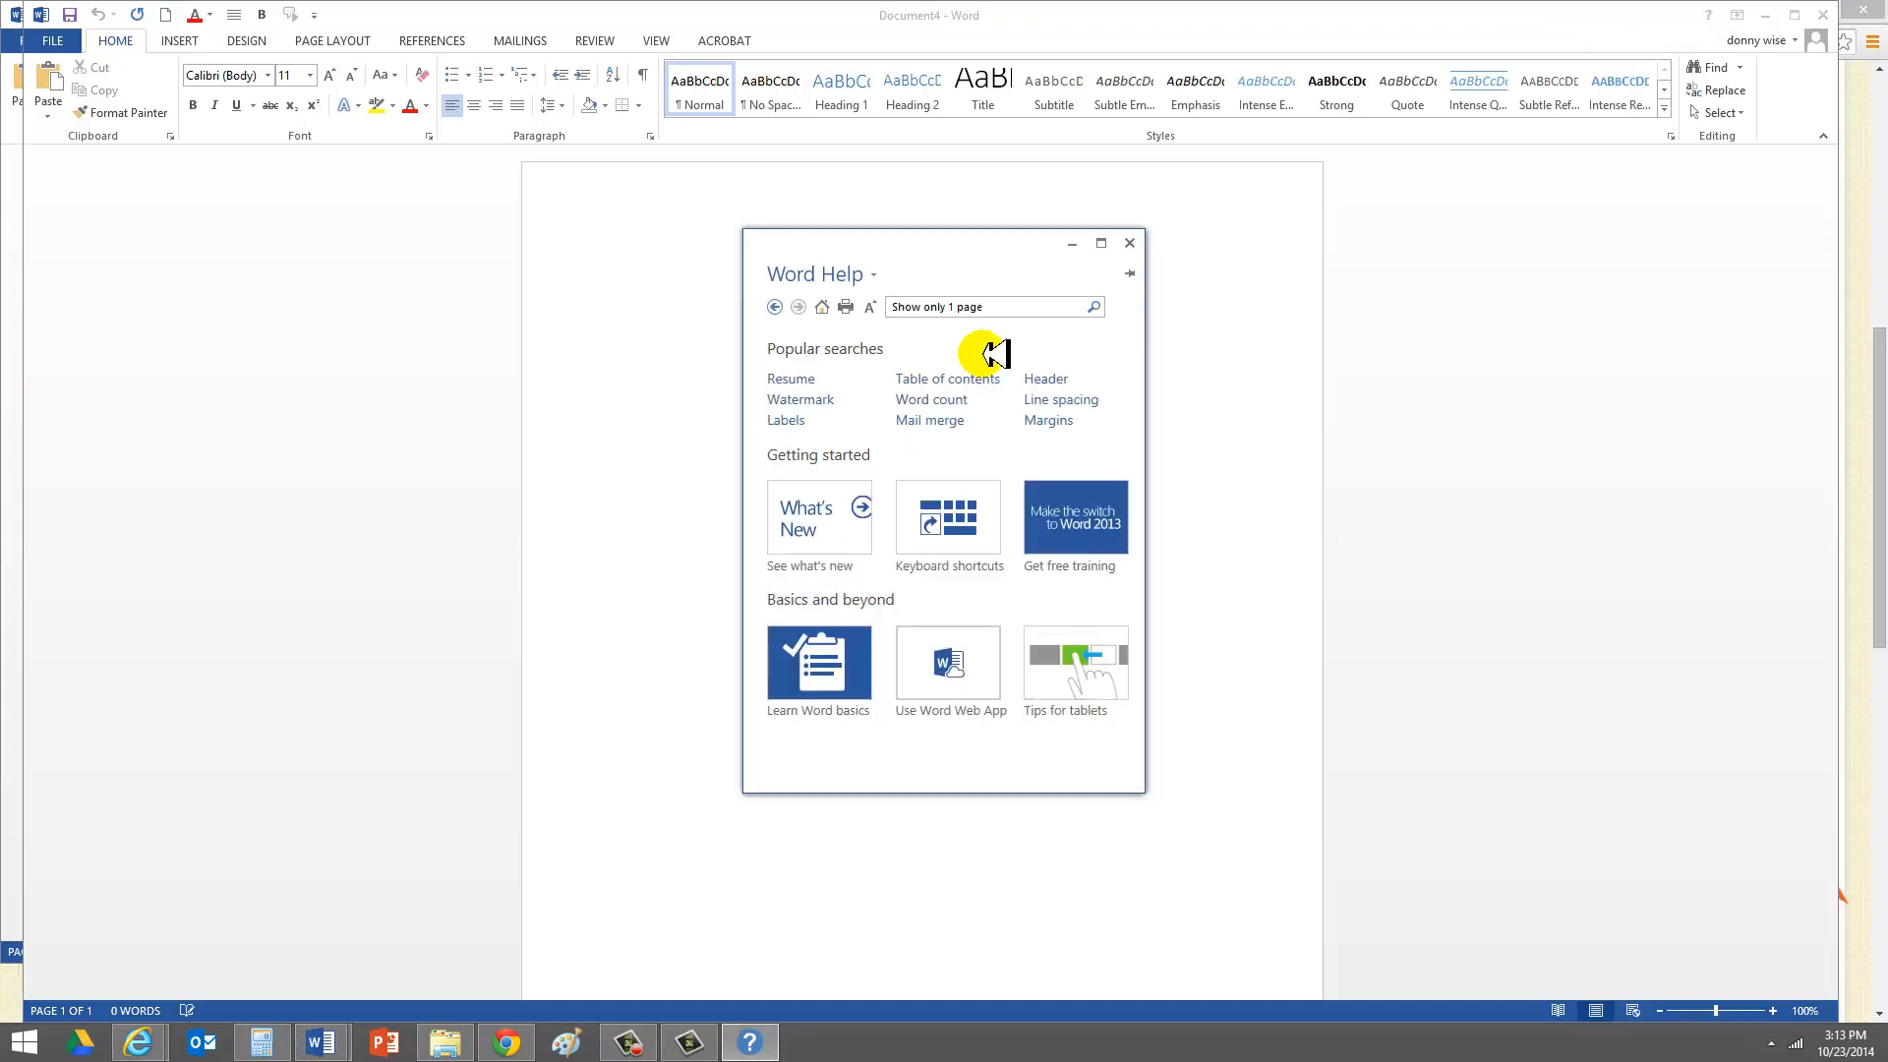
click(991, 306)
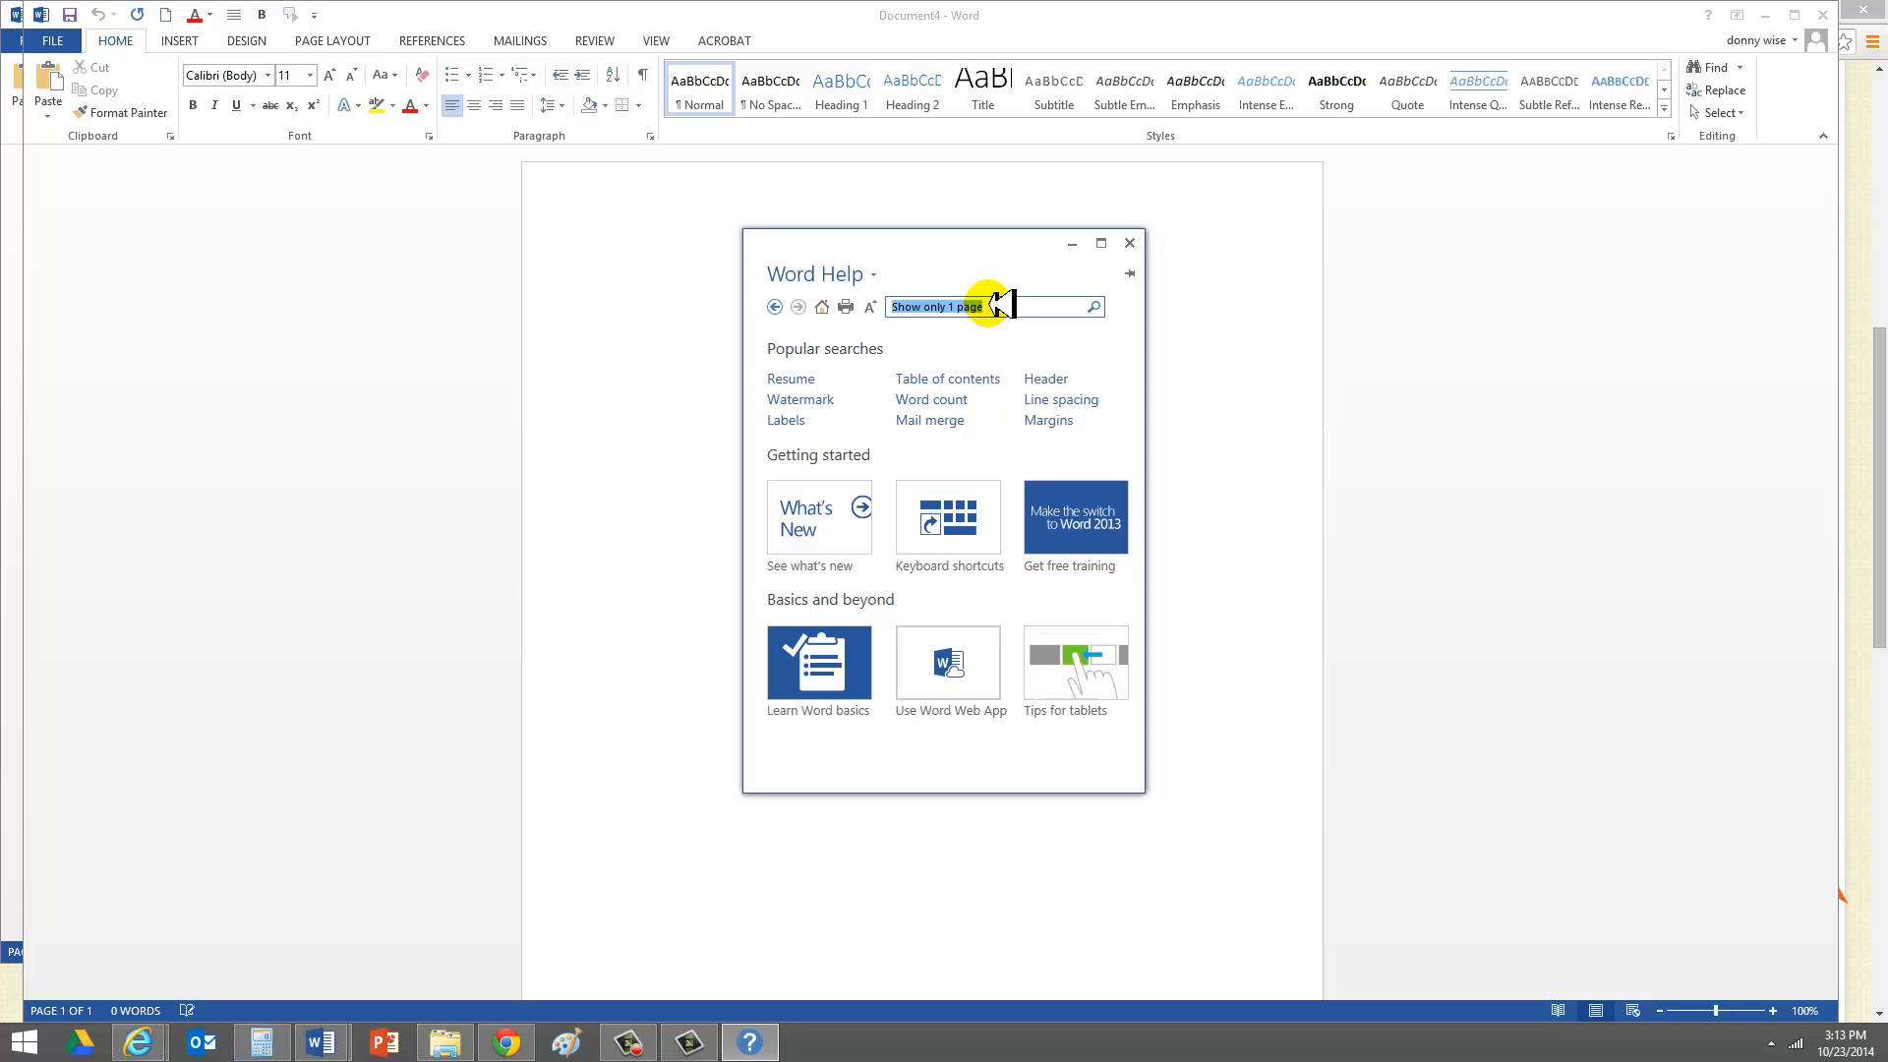
text(Hel)
key(BackSpace)
key(BackSpace)
key(BackSpace)
text(Header)
key(Return)
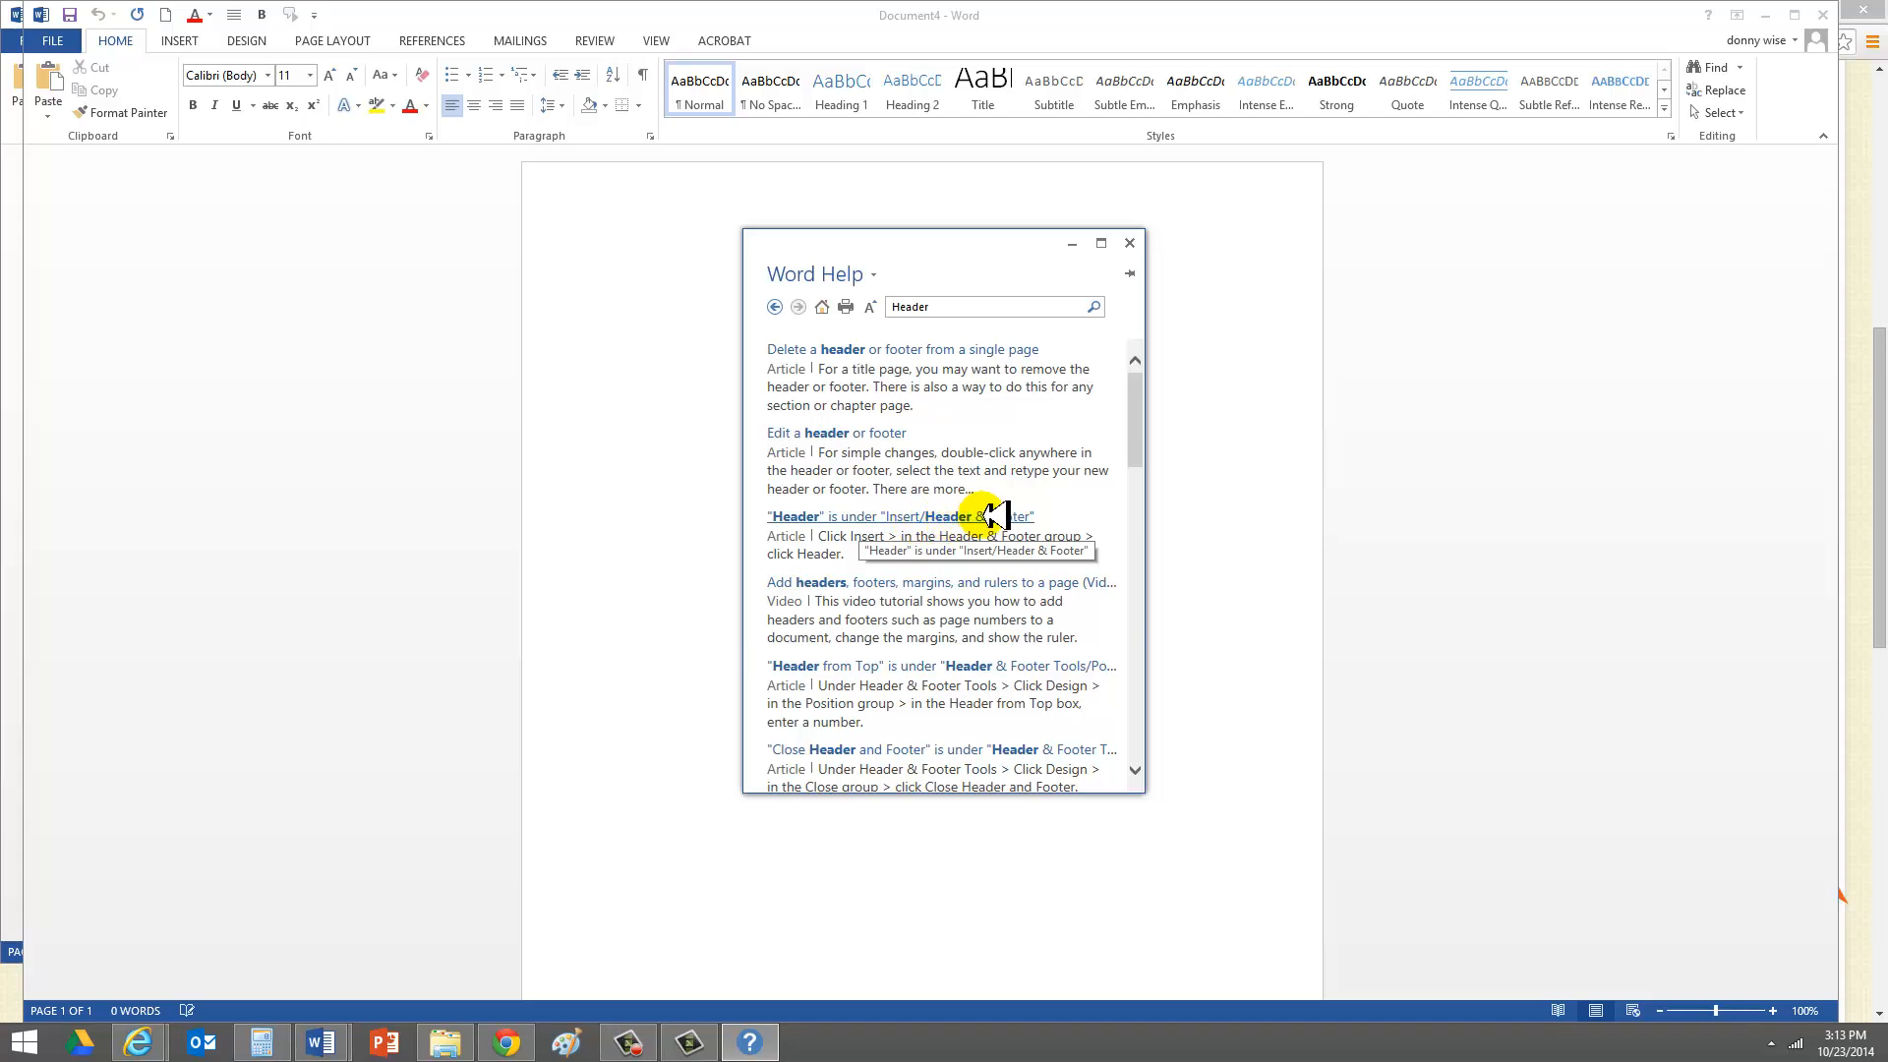
click(1130, 243)
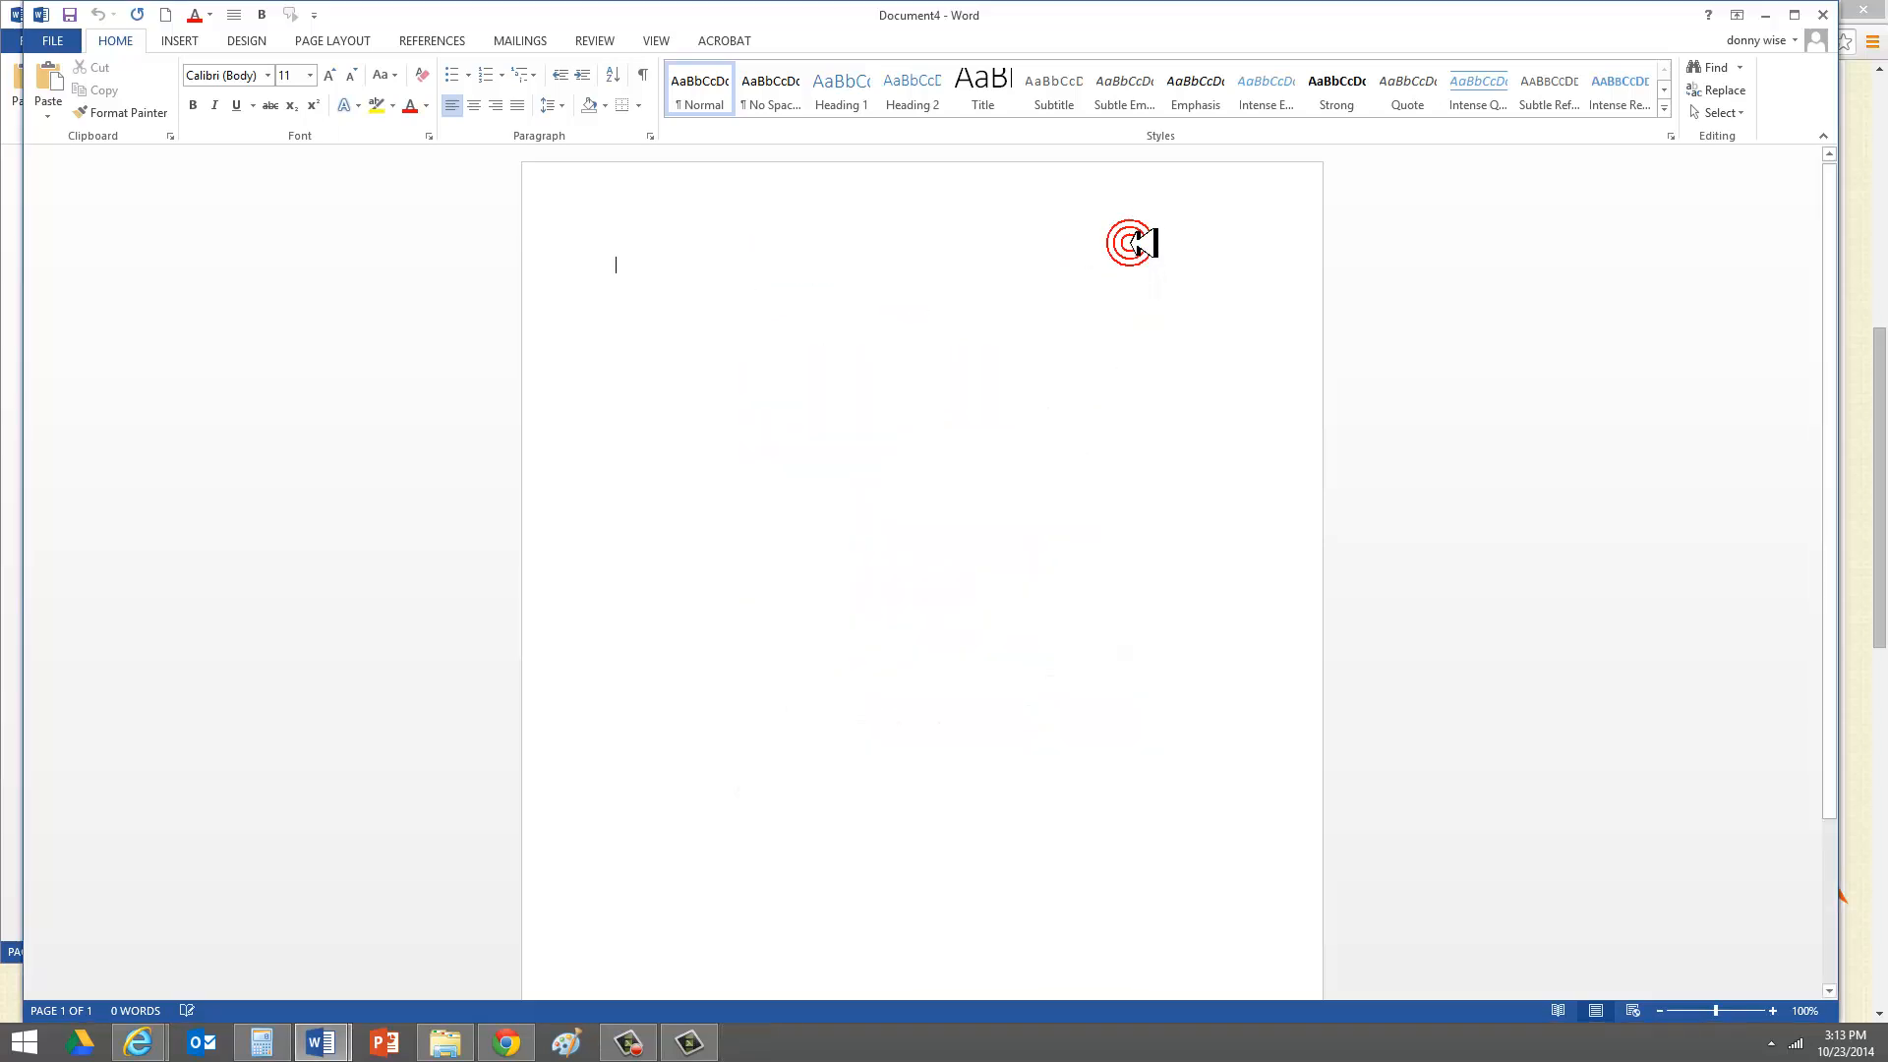
Insert a Blank header reading the teacher's name followed by "– Welcome Packet", and return to the document body
click(183, 40)
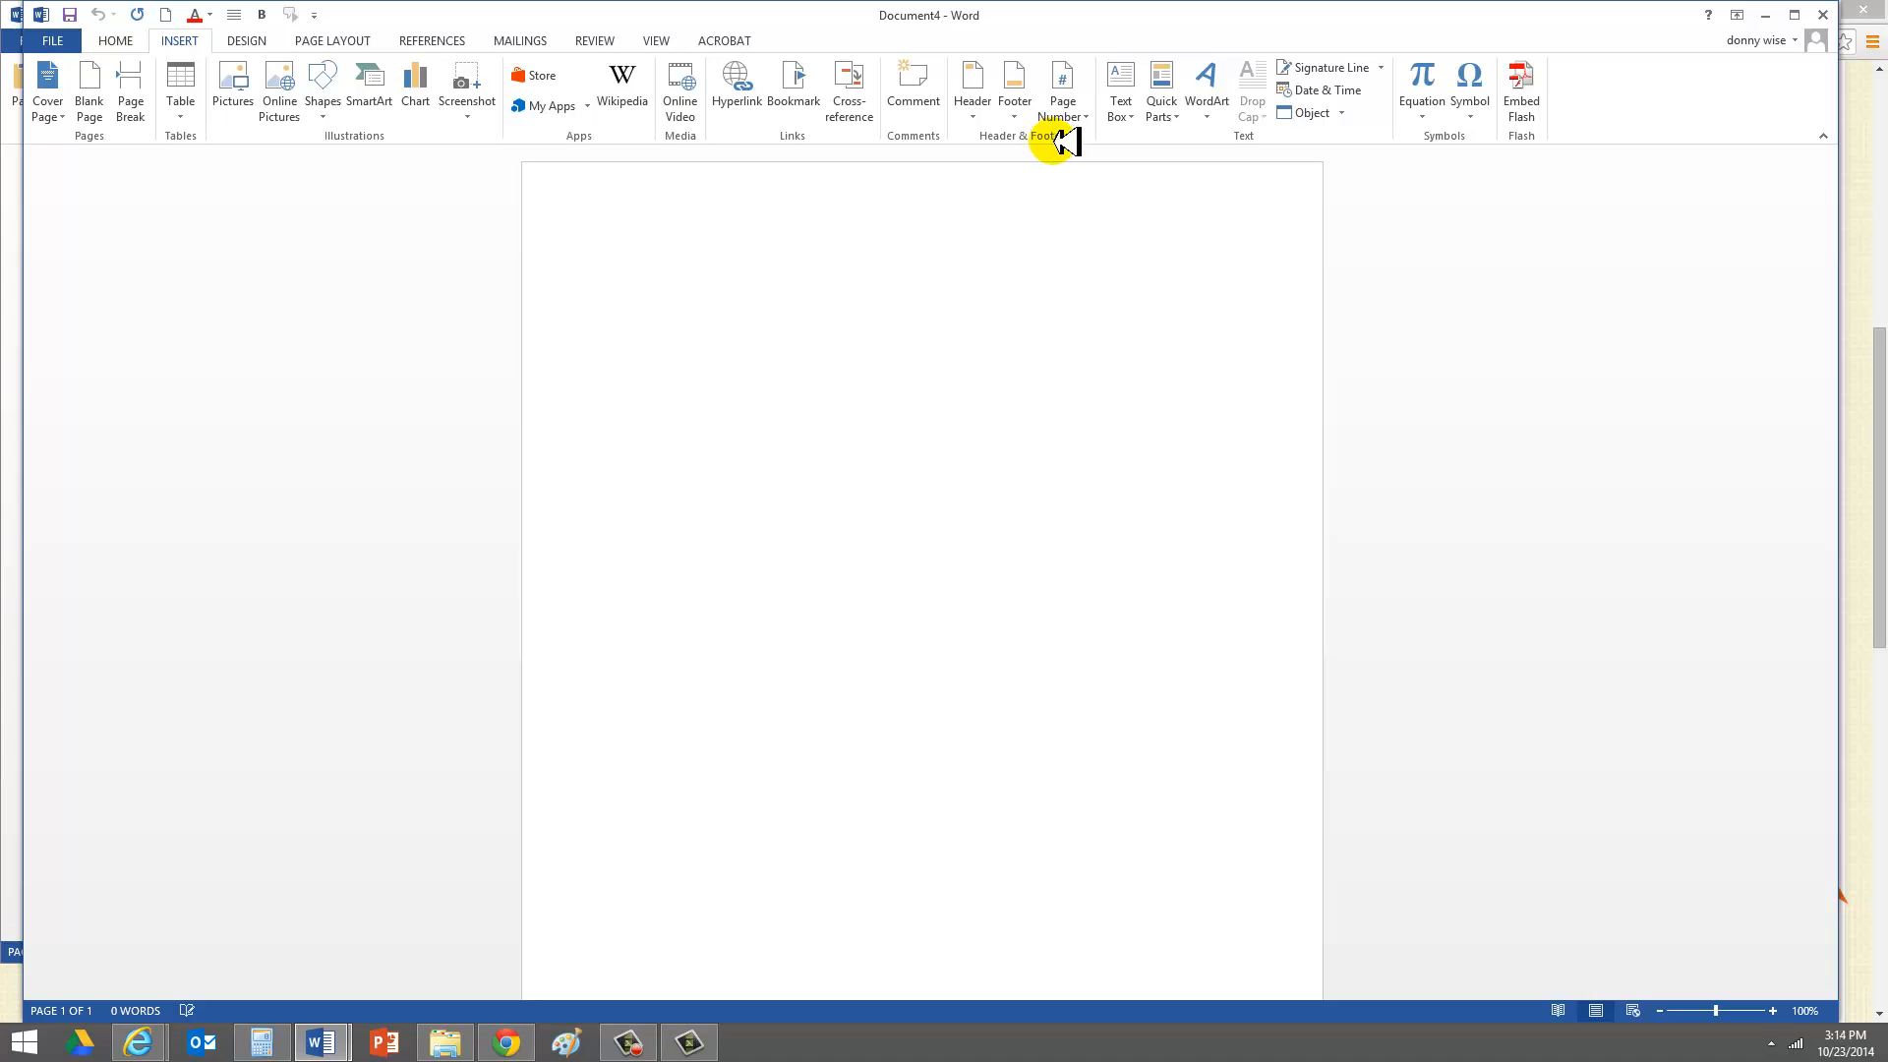
click(973, 88)
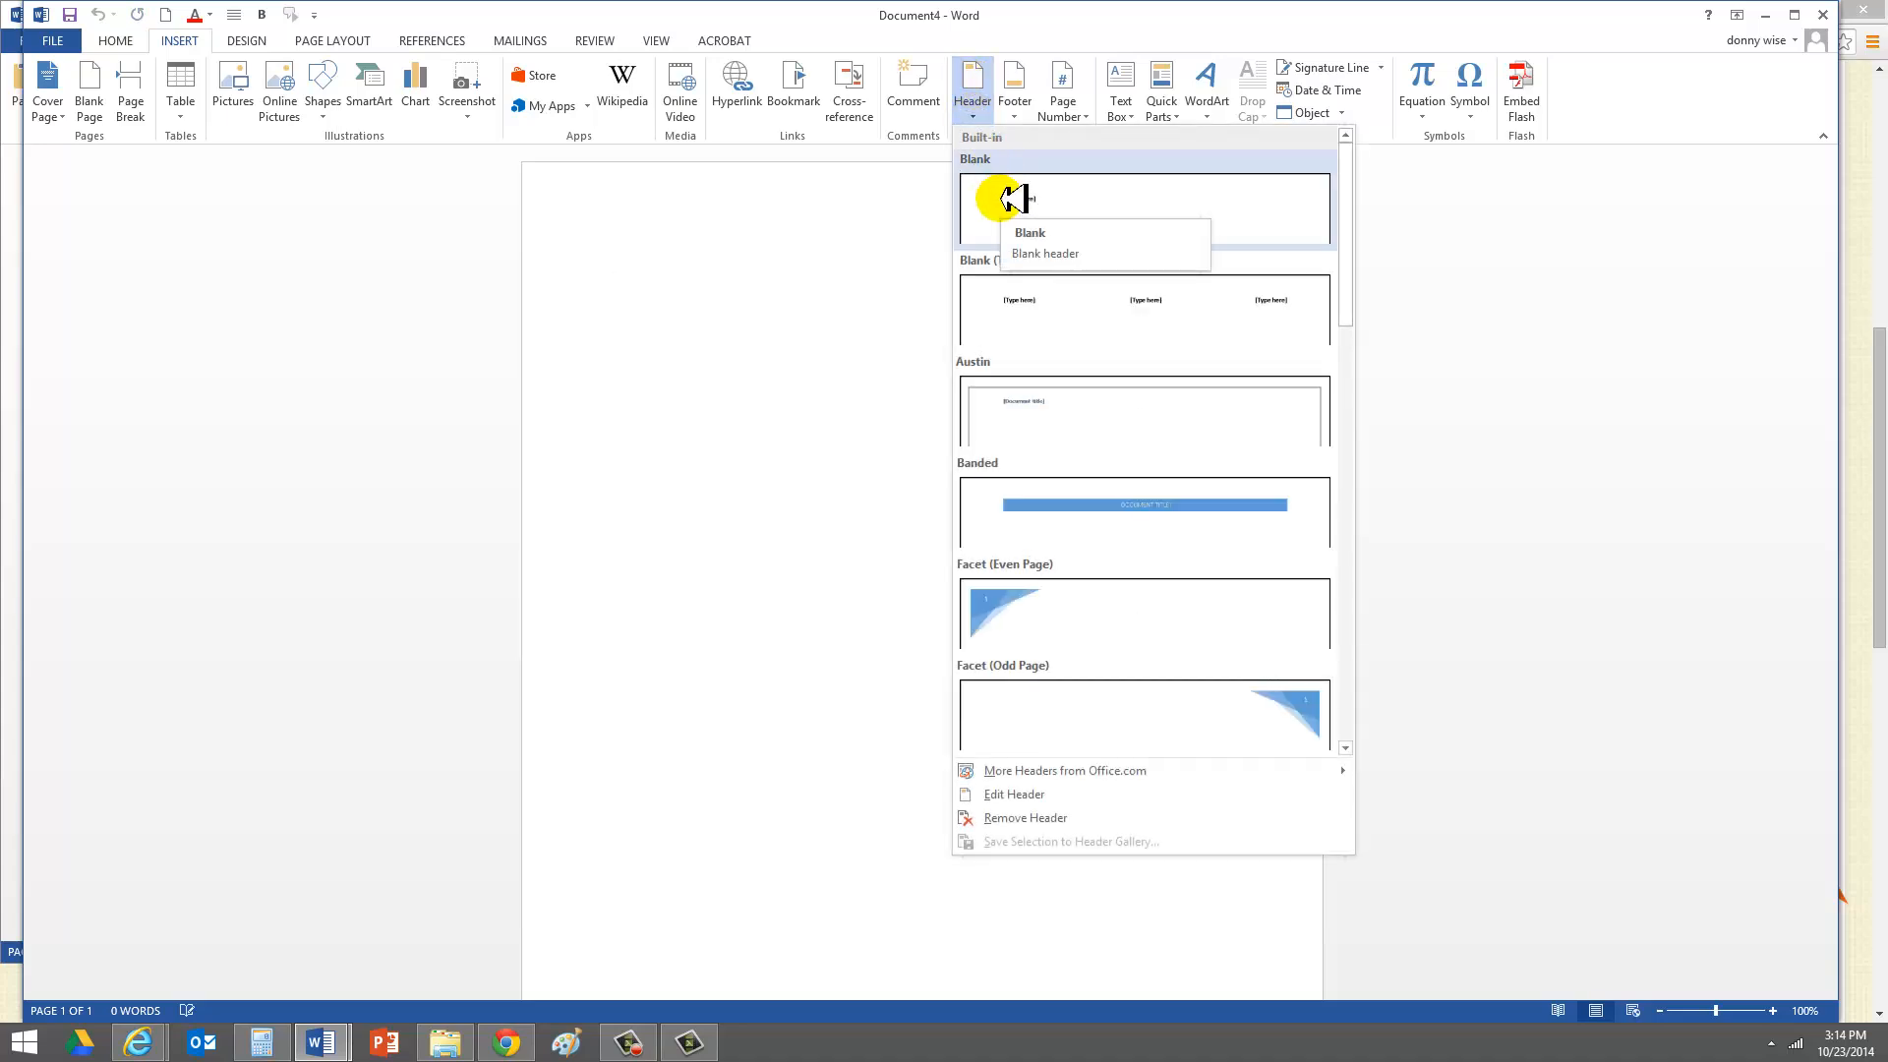
click(1013, 199)
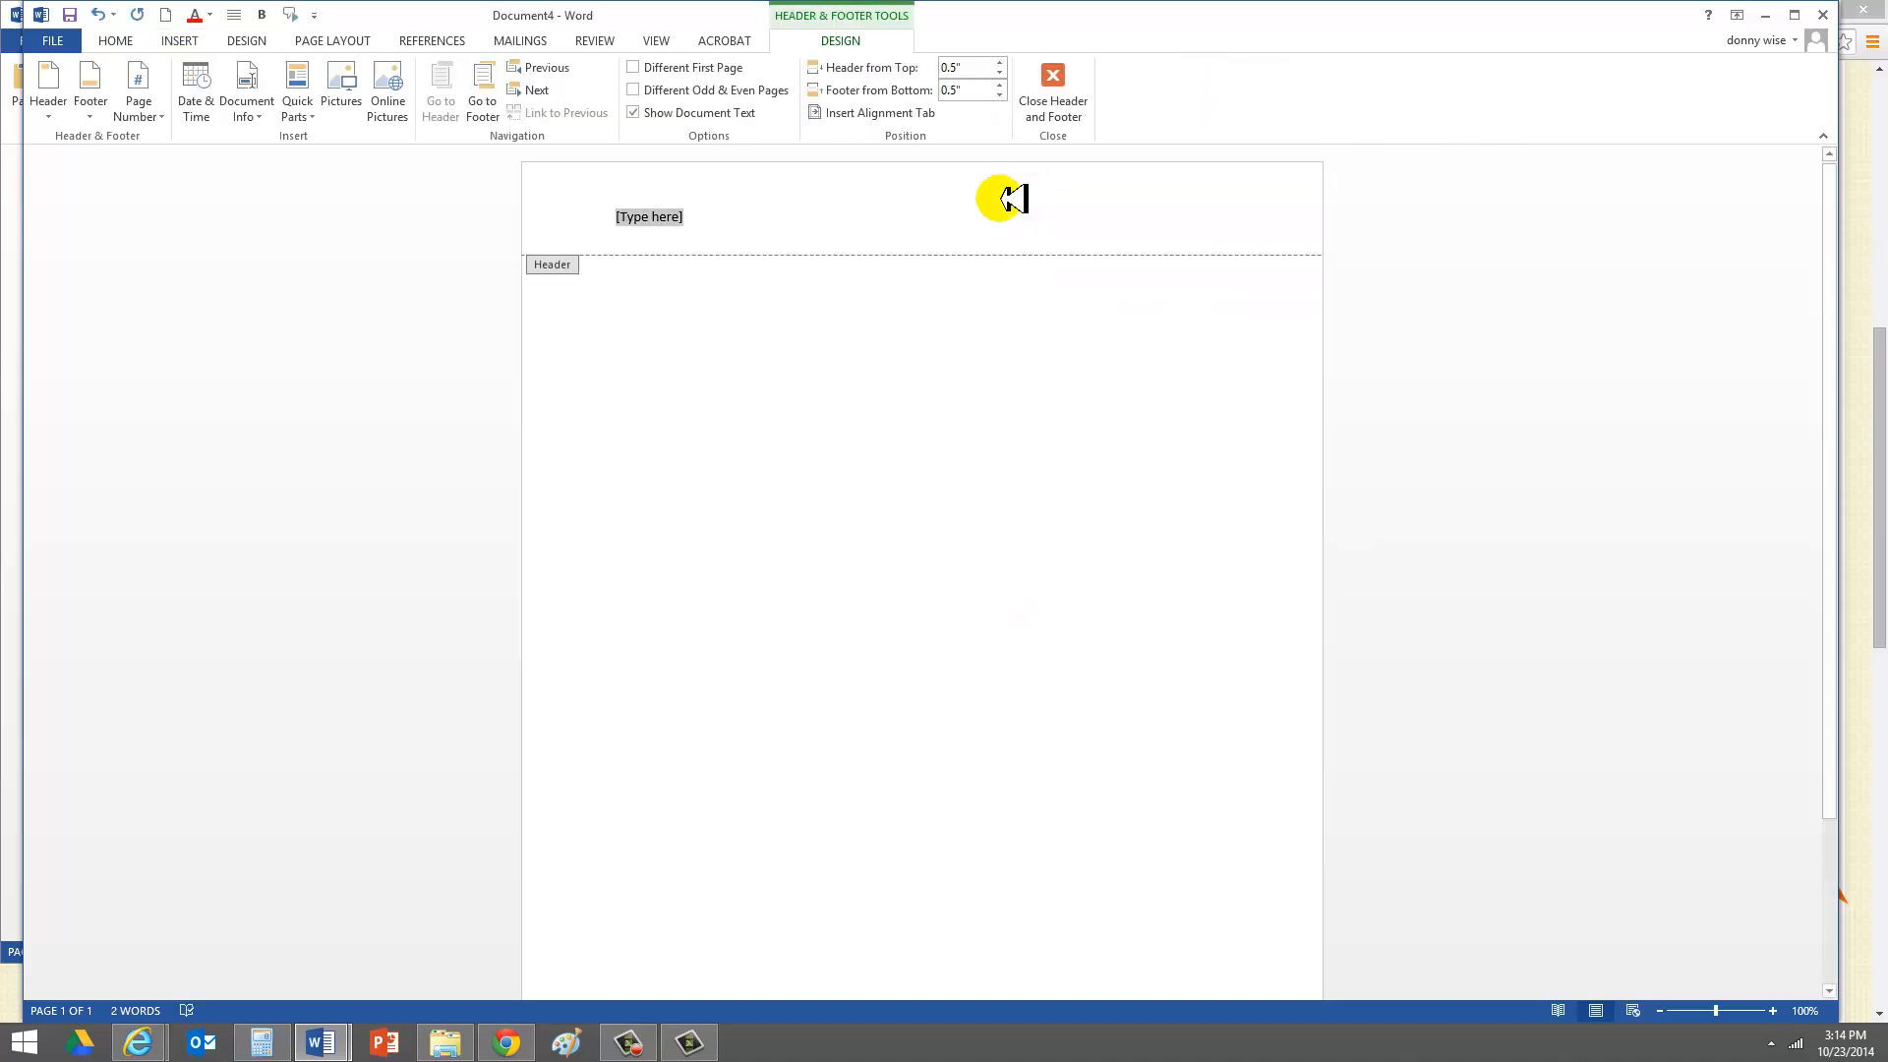
text(Mr. Wse)
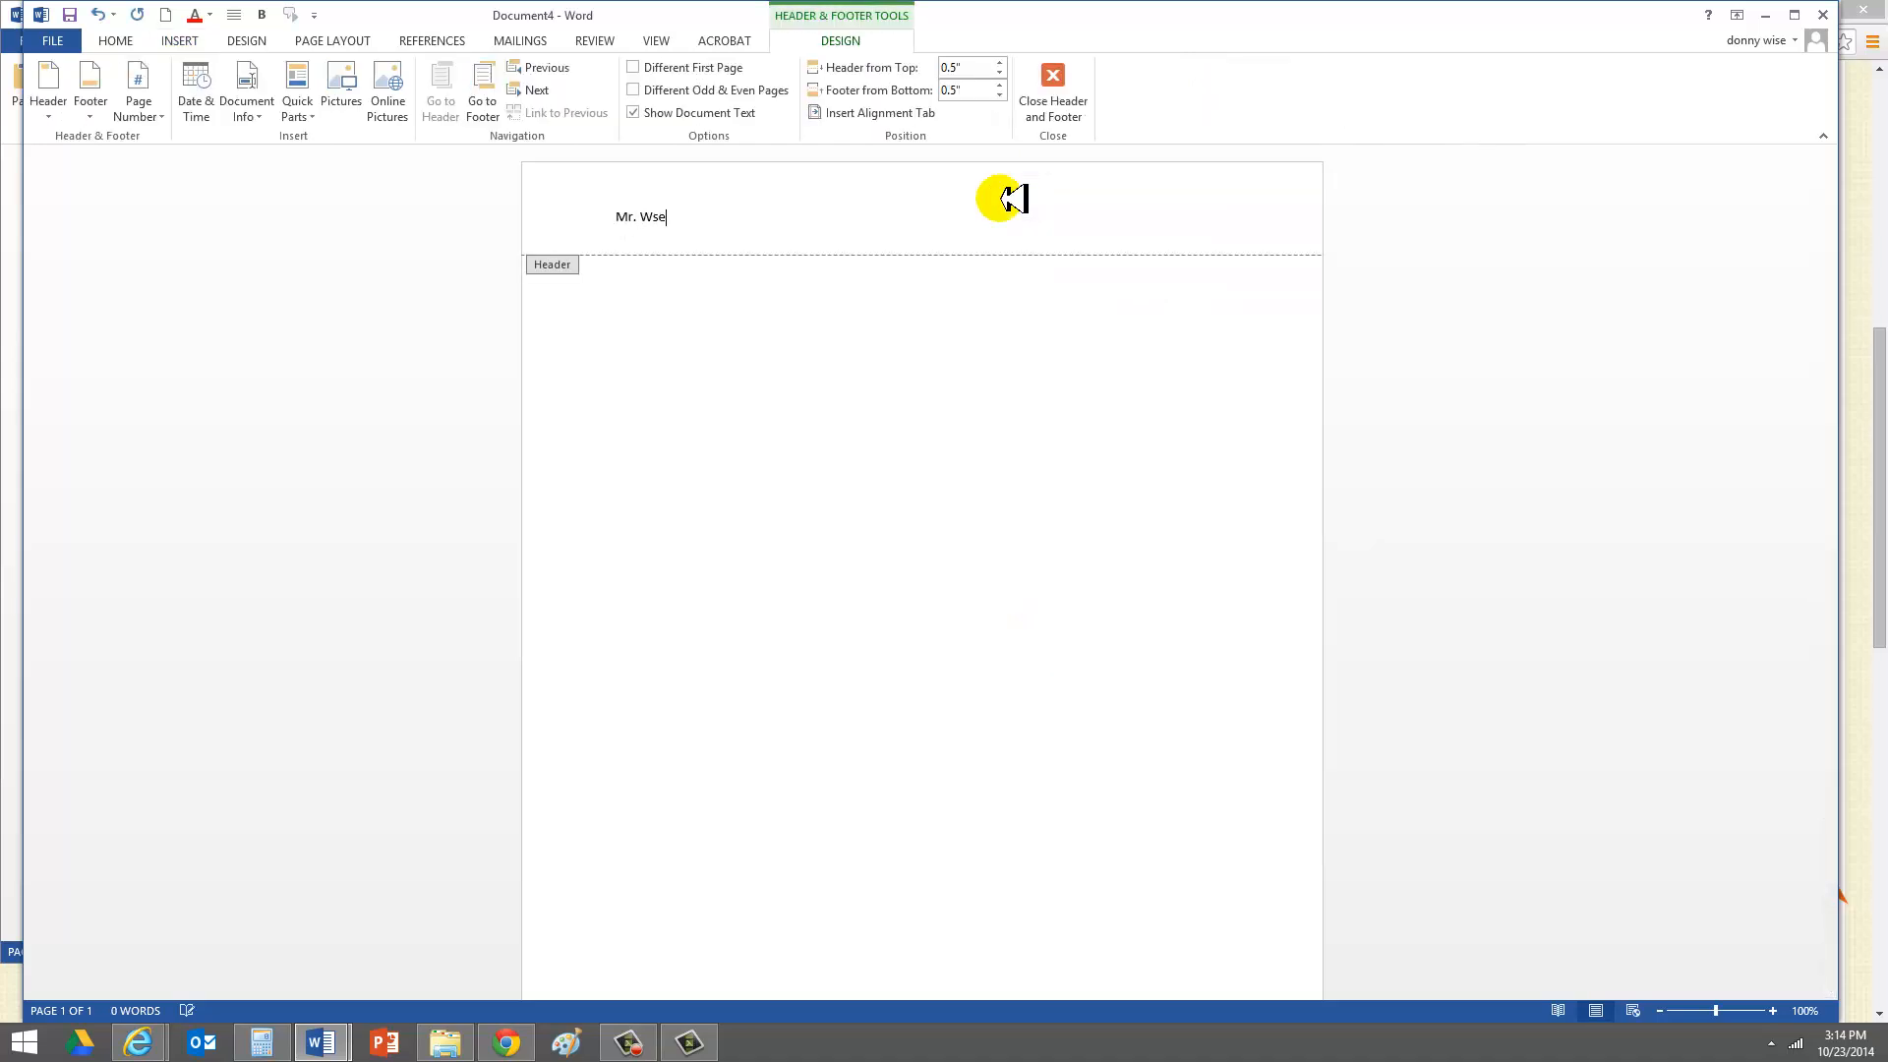
key(BackSpace)
key(BackSpace)
text(ise - Welcome Packet)
click(1072, 98)
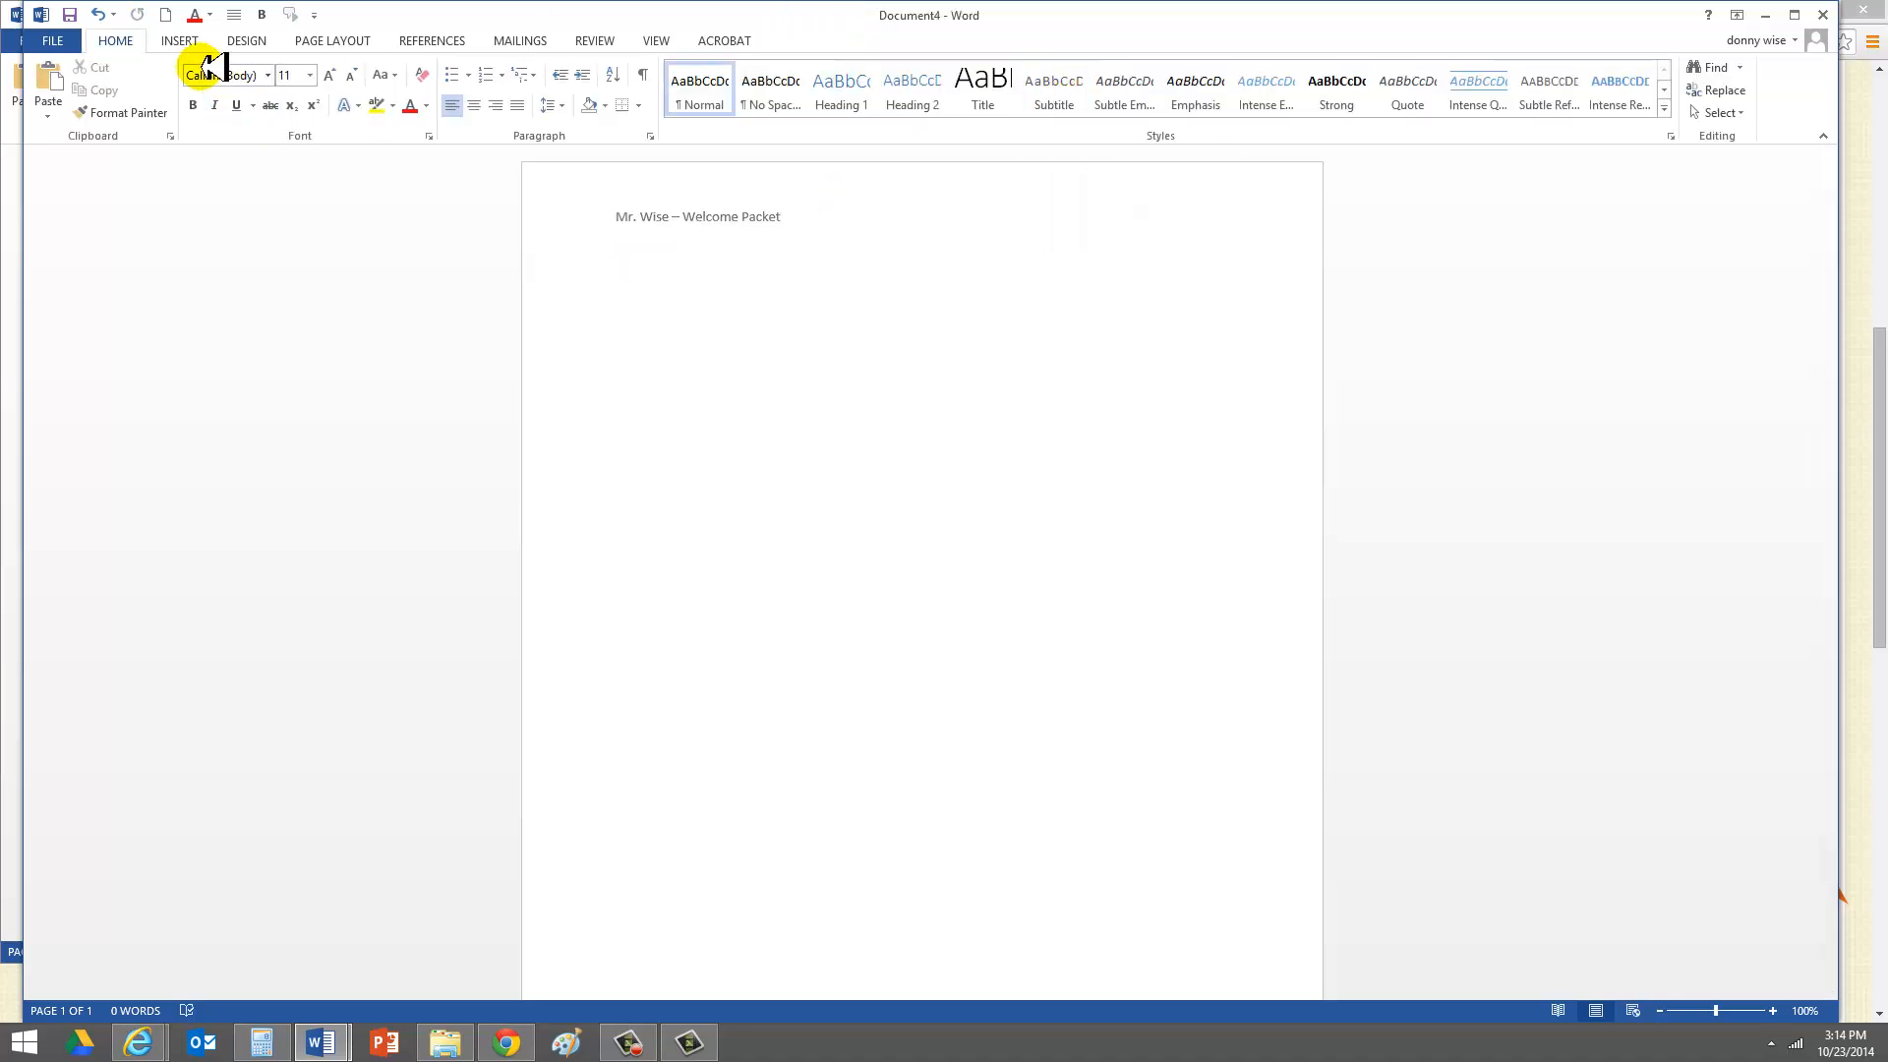
Insert a Blank footer reading the teacher's name followed by "Lesson Plan 2014", return to the body and check the footer
click(187, 42)
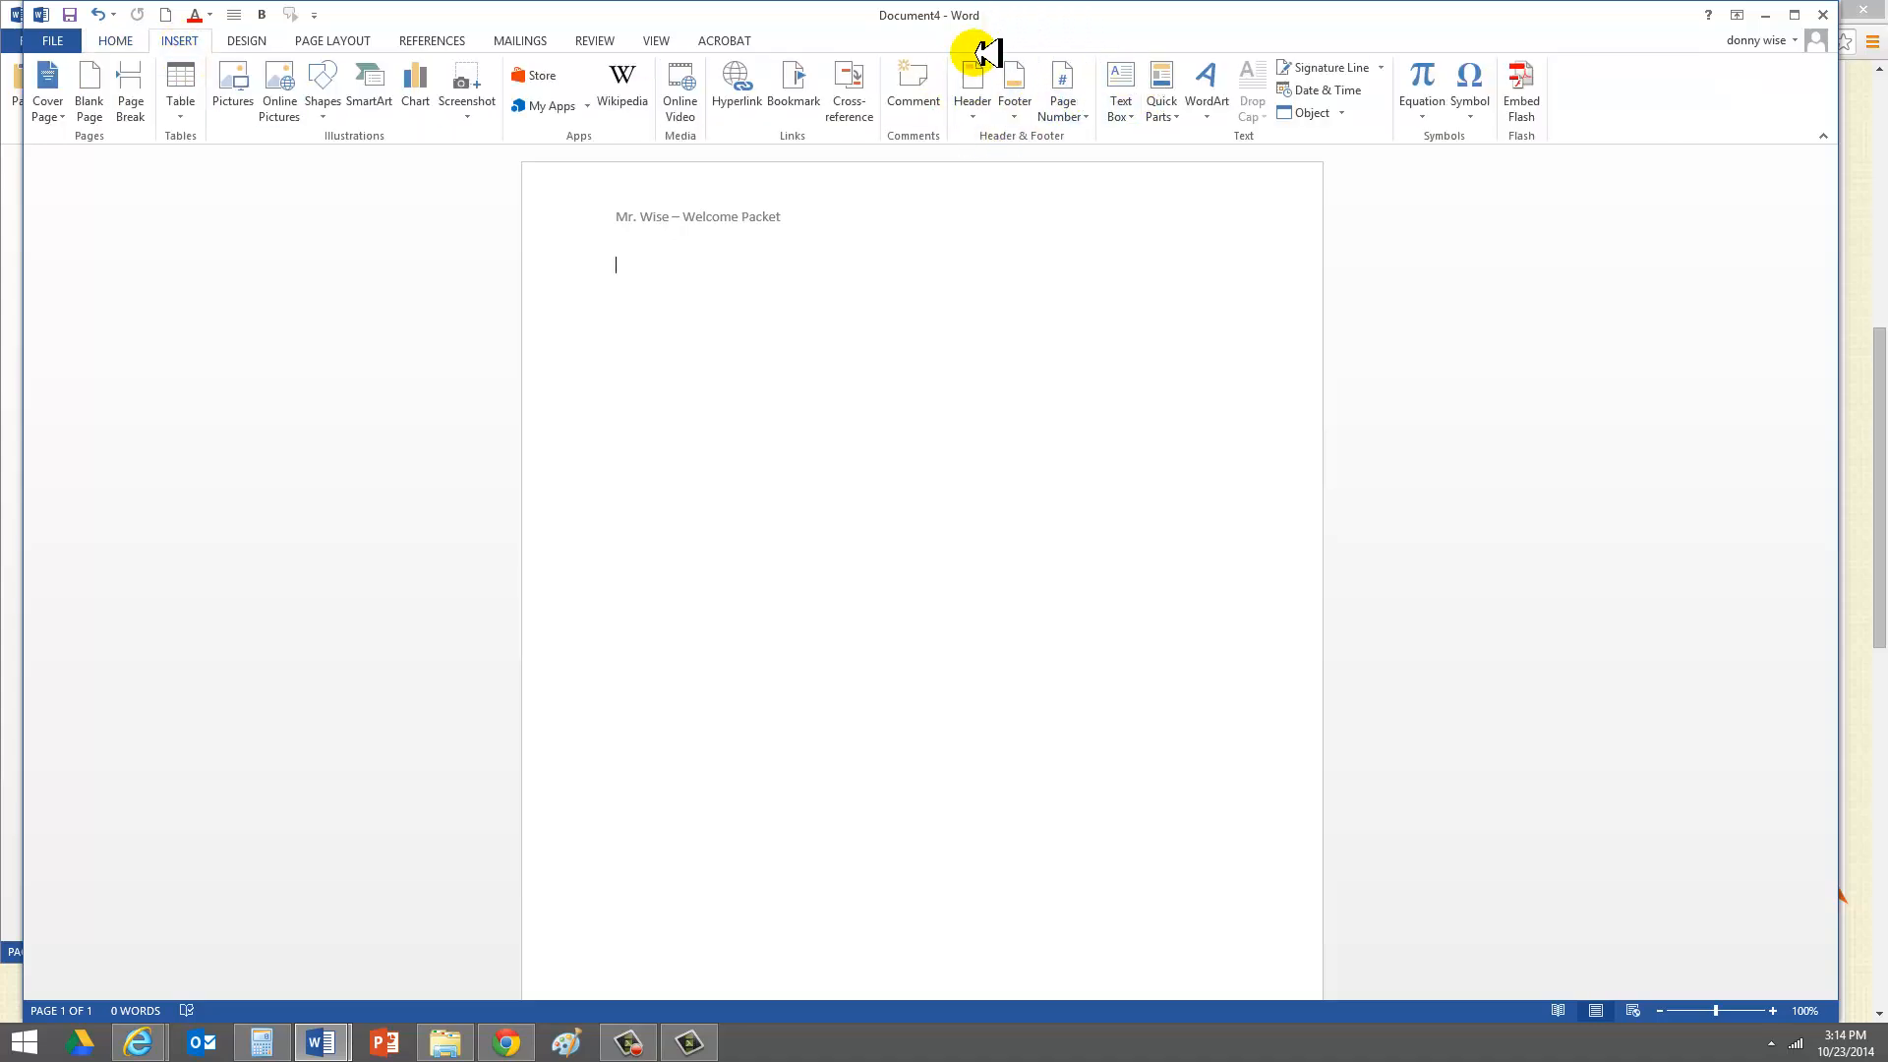
click(1015, 84)
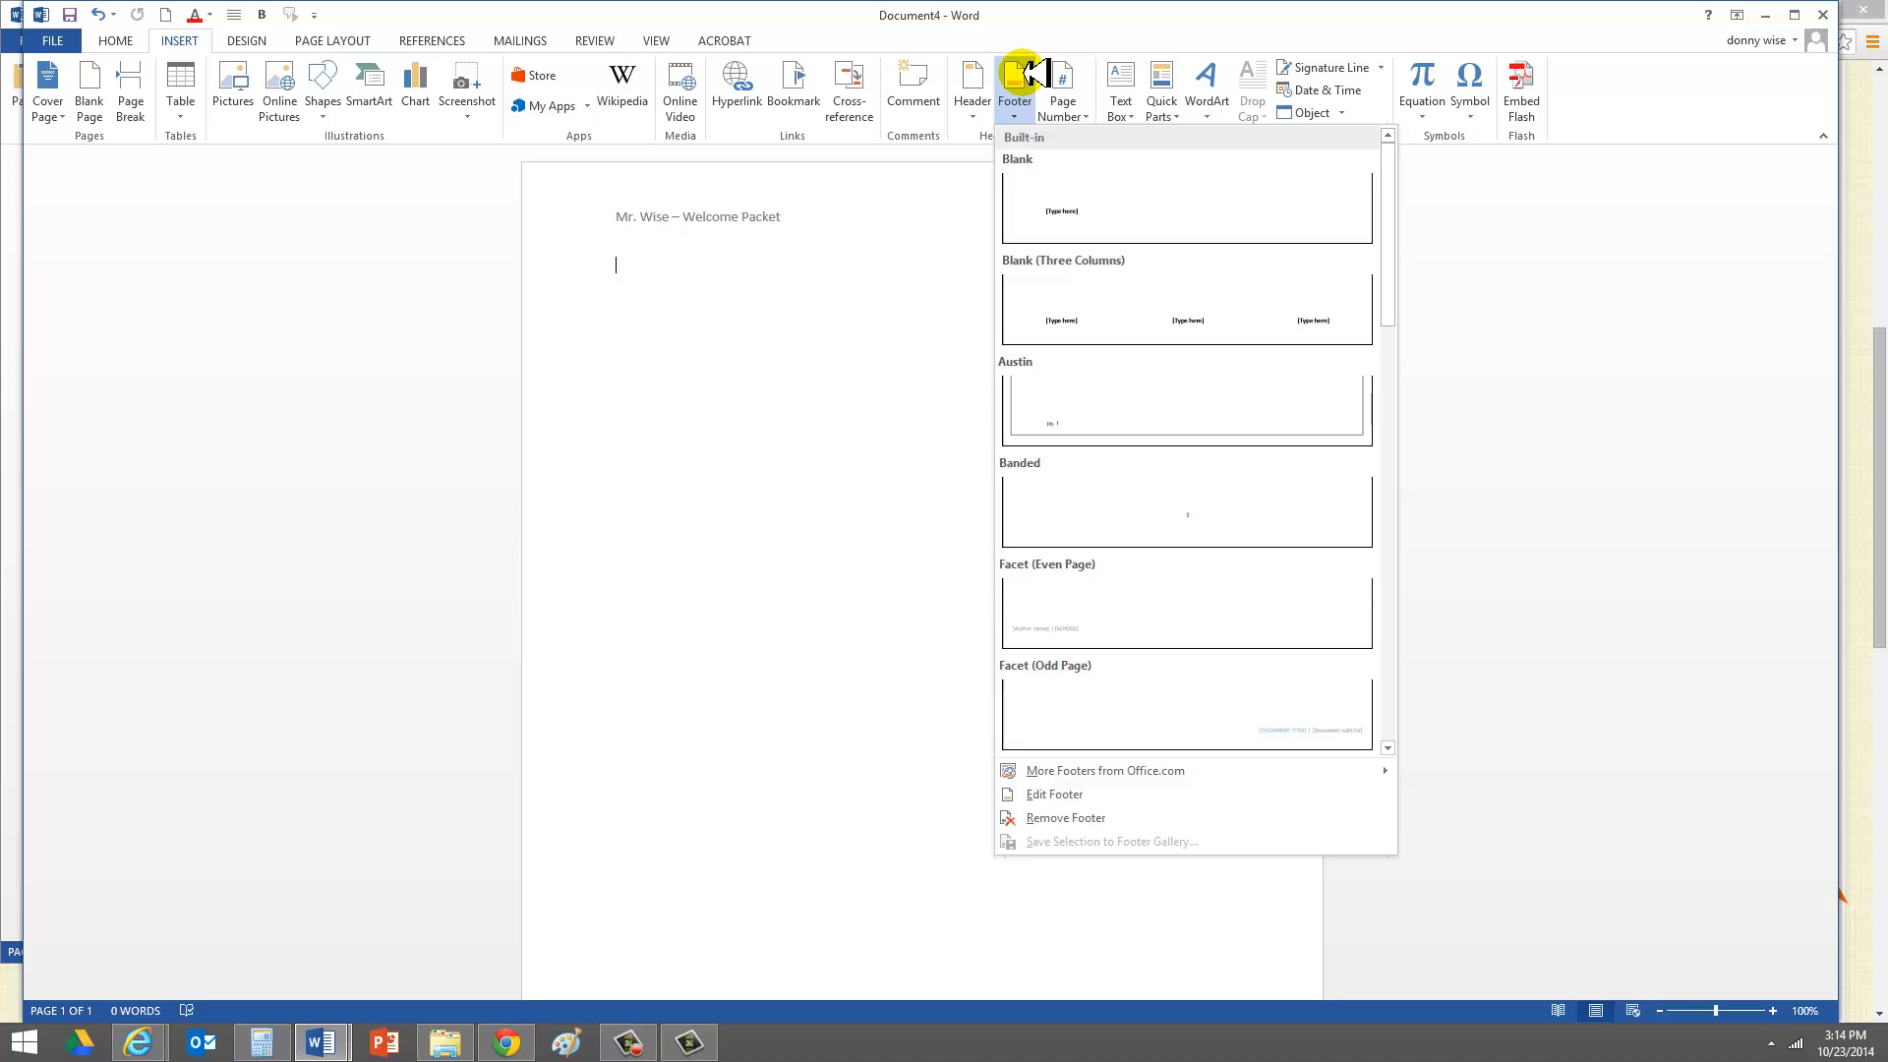
click(1092, 208)
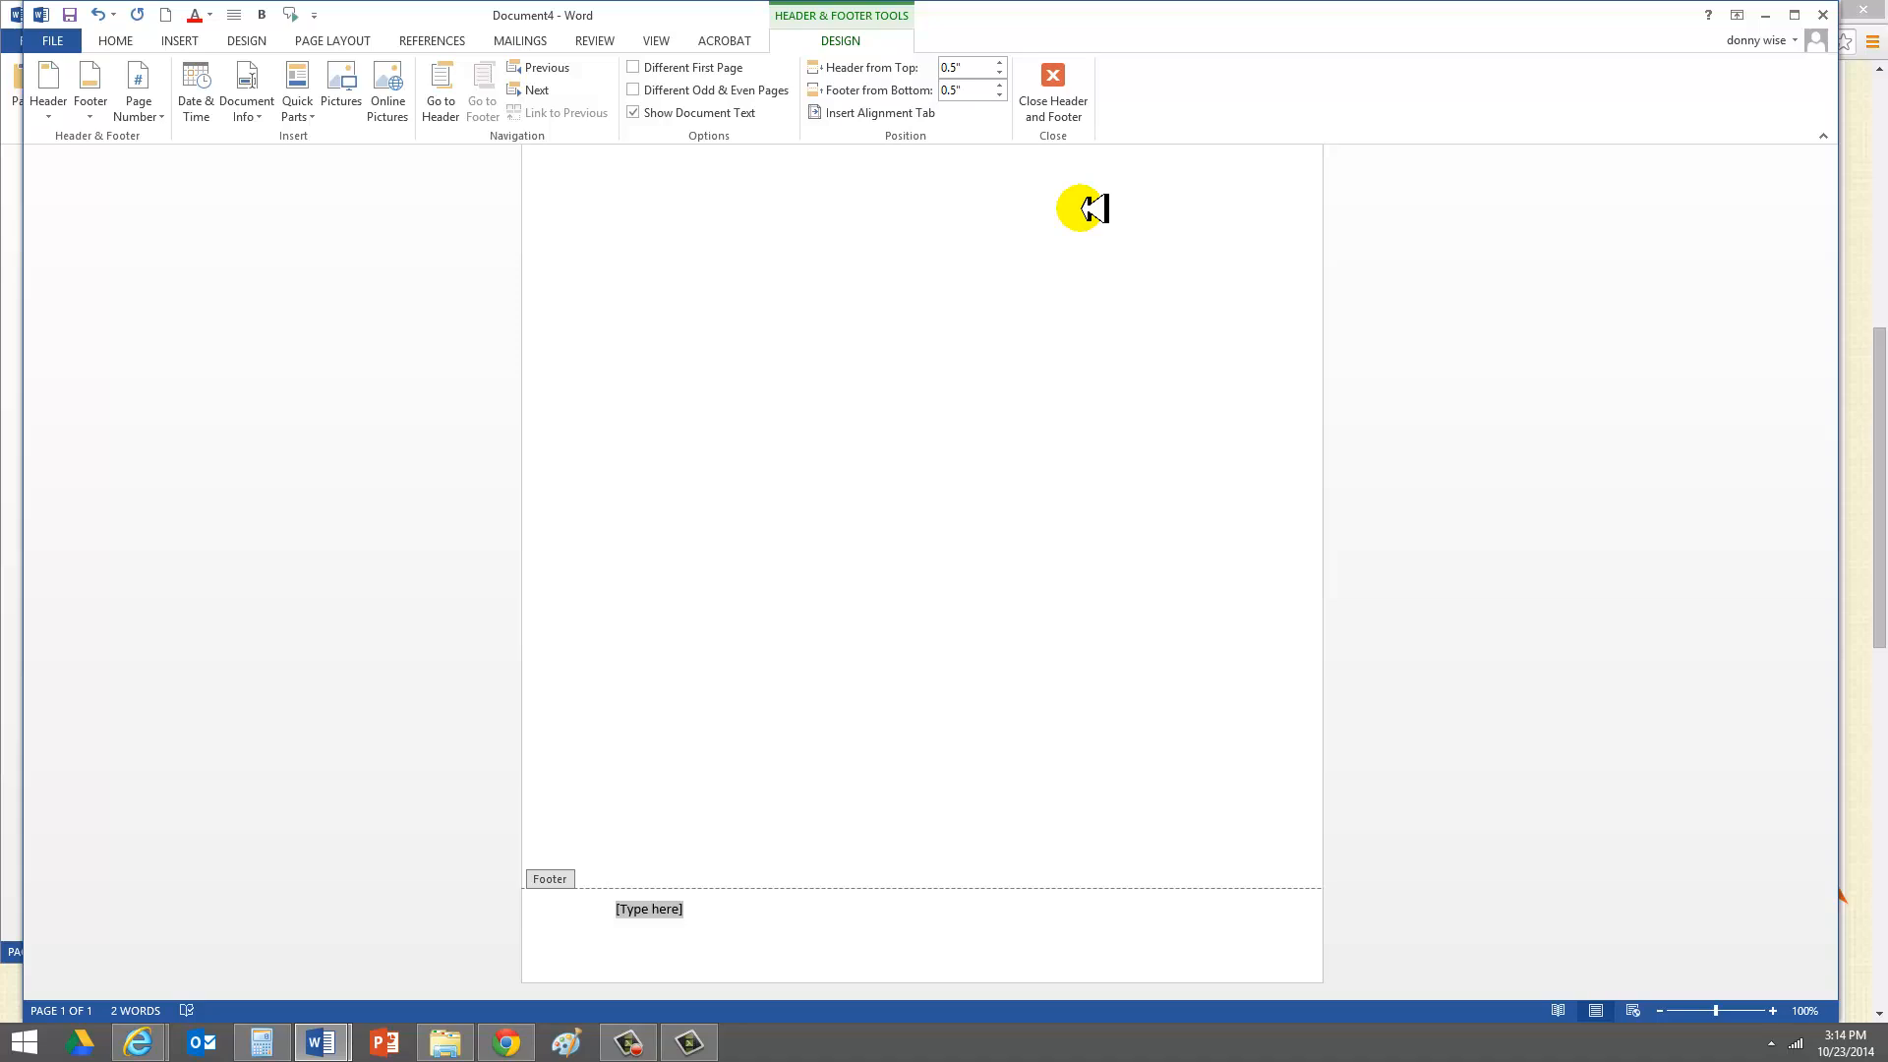
text(Mr. Wise Lesson Plan)
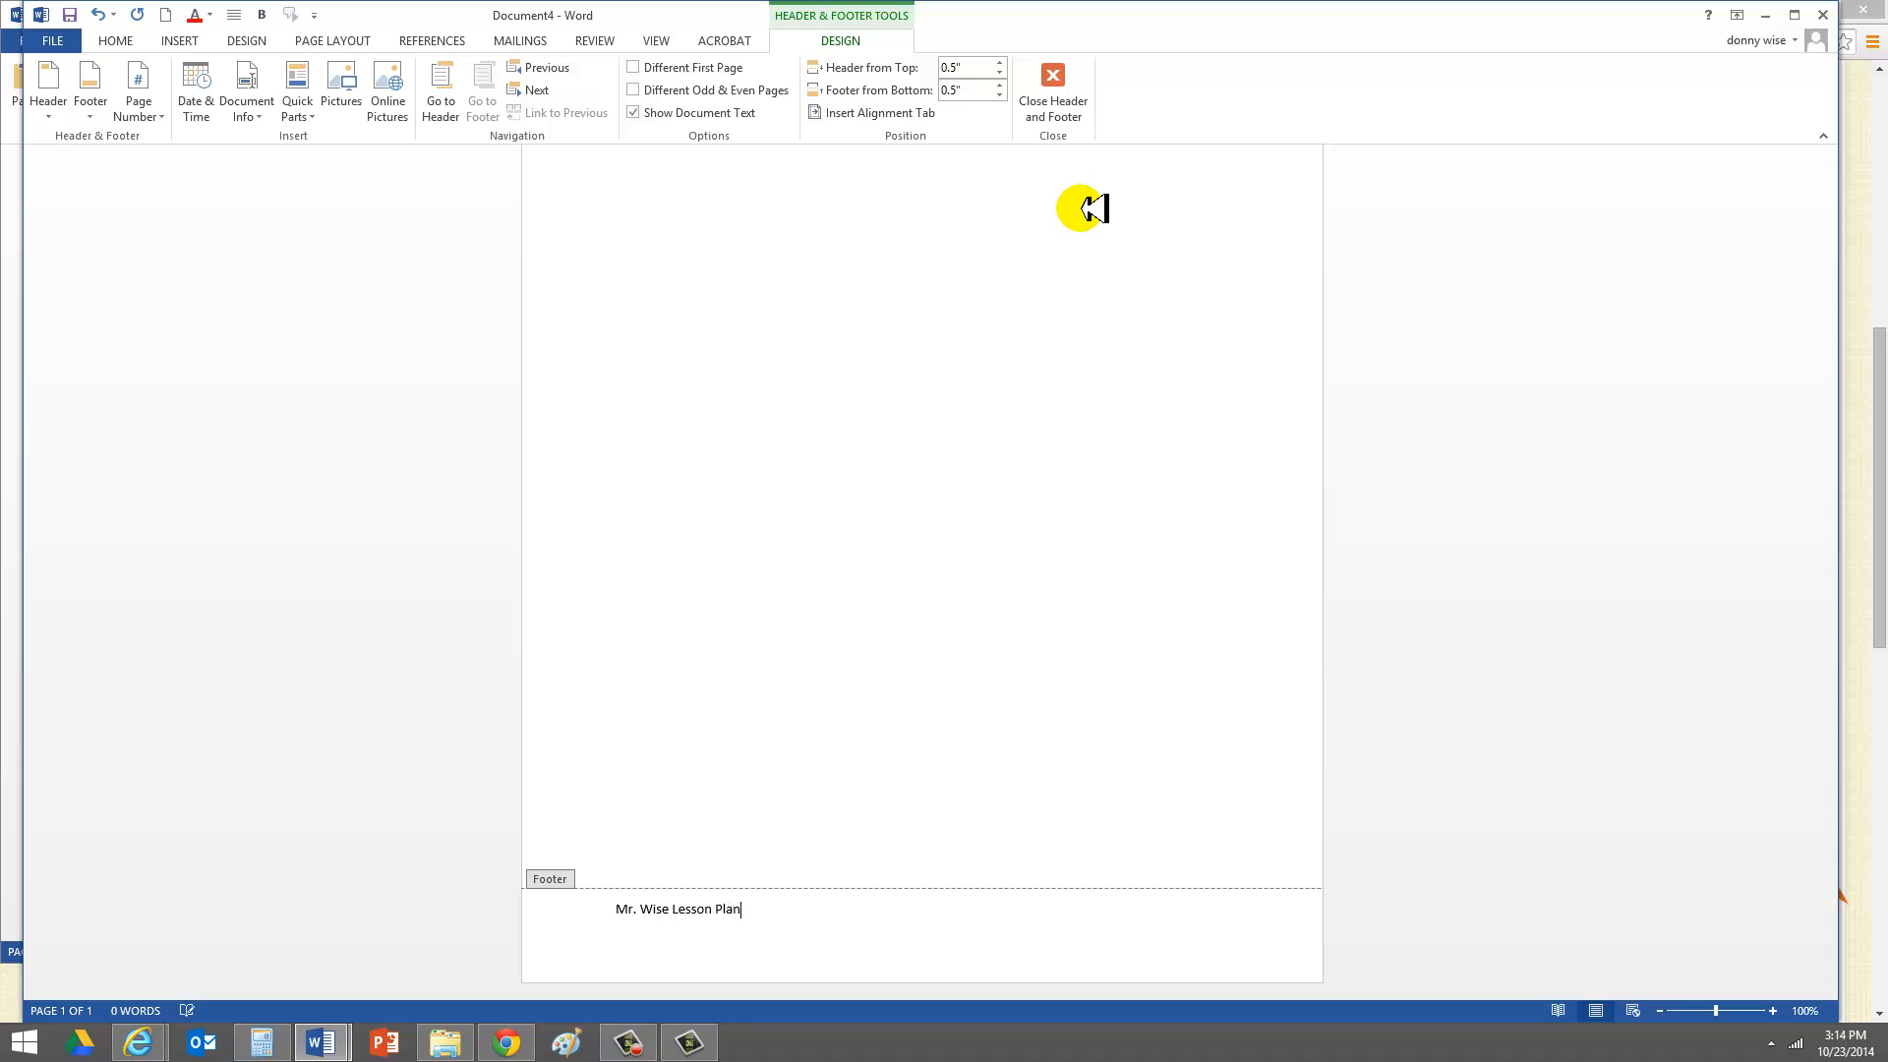
text( 2014)
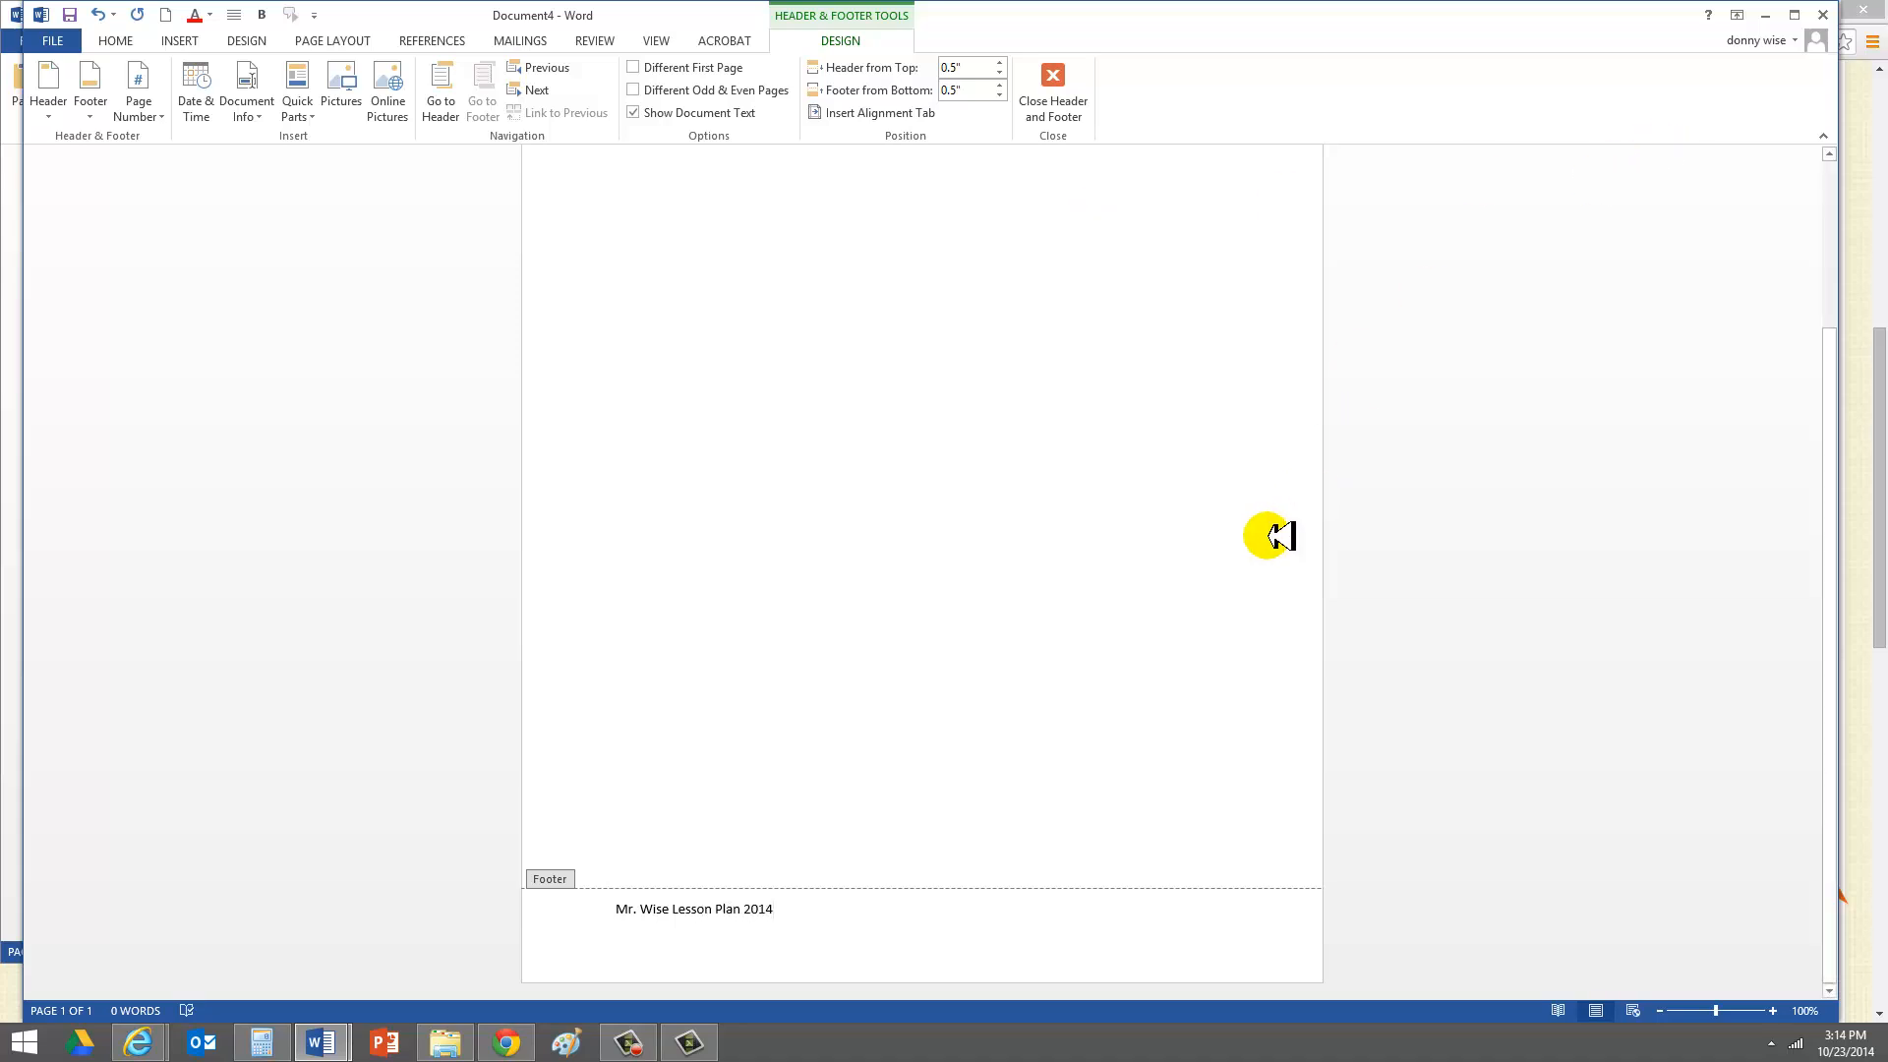
double_click(1278, 536)
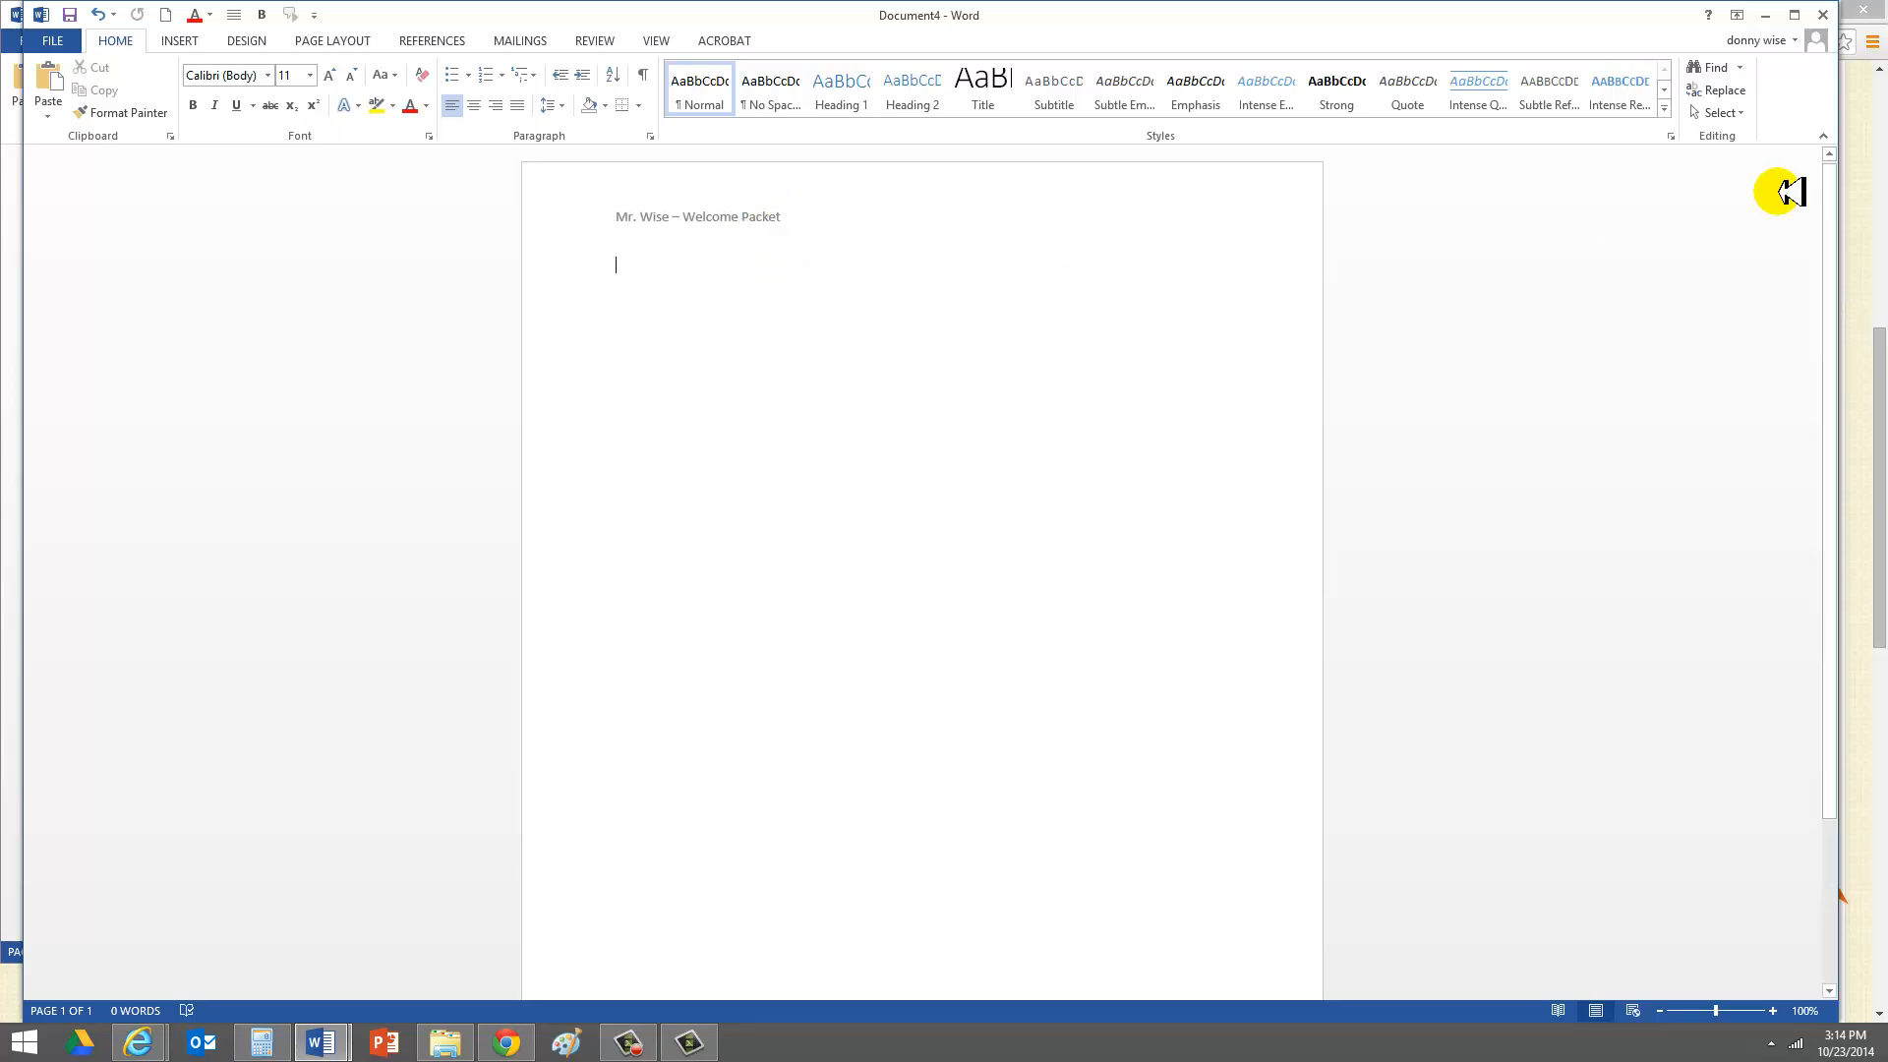
drag(1831, 203, 1821, 581)
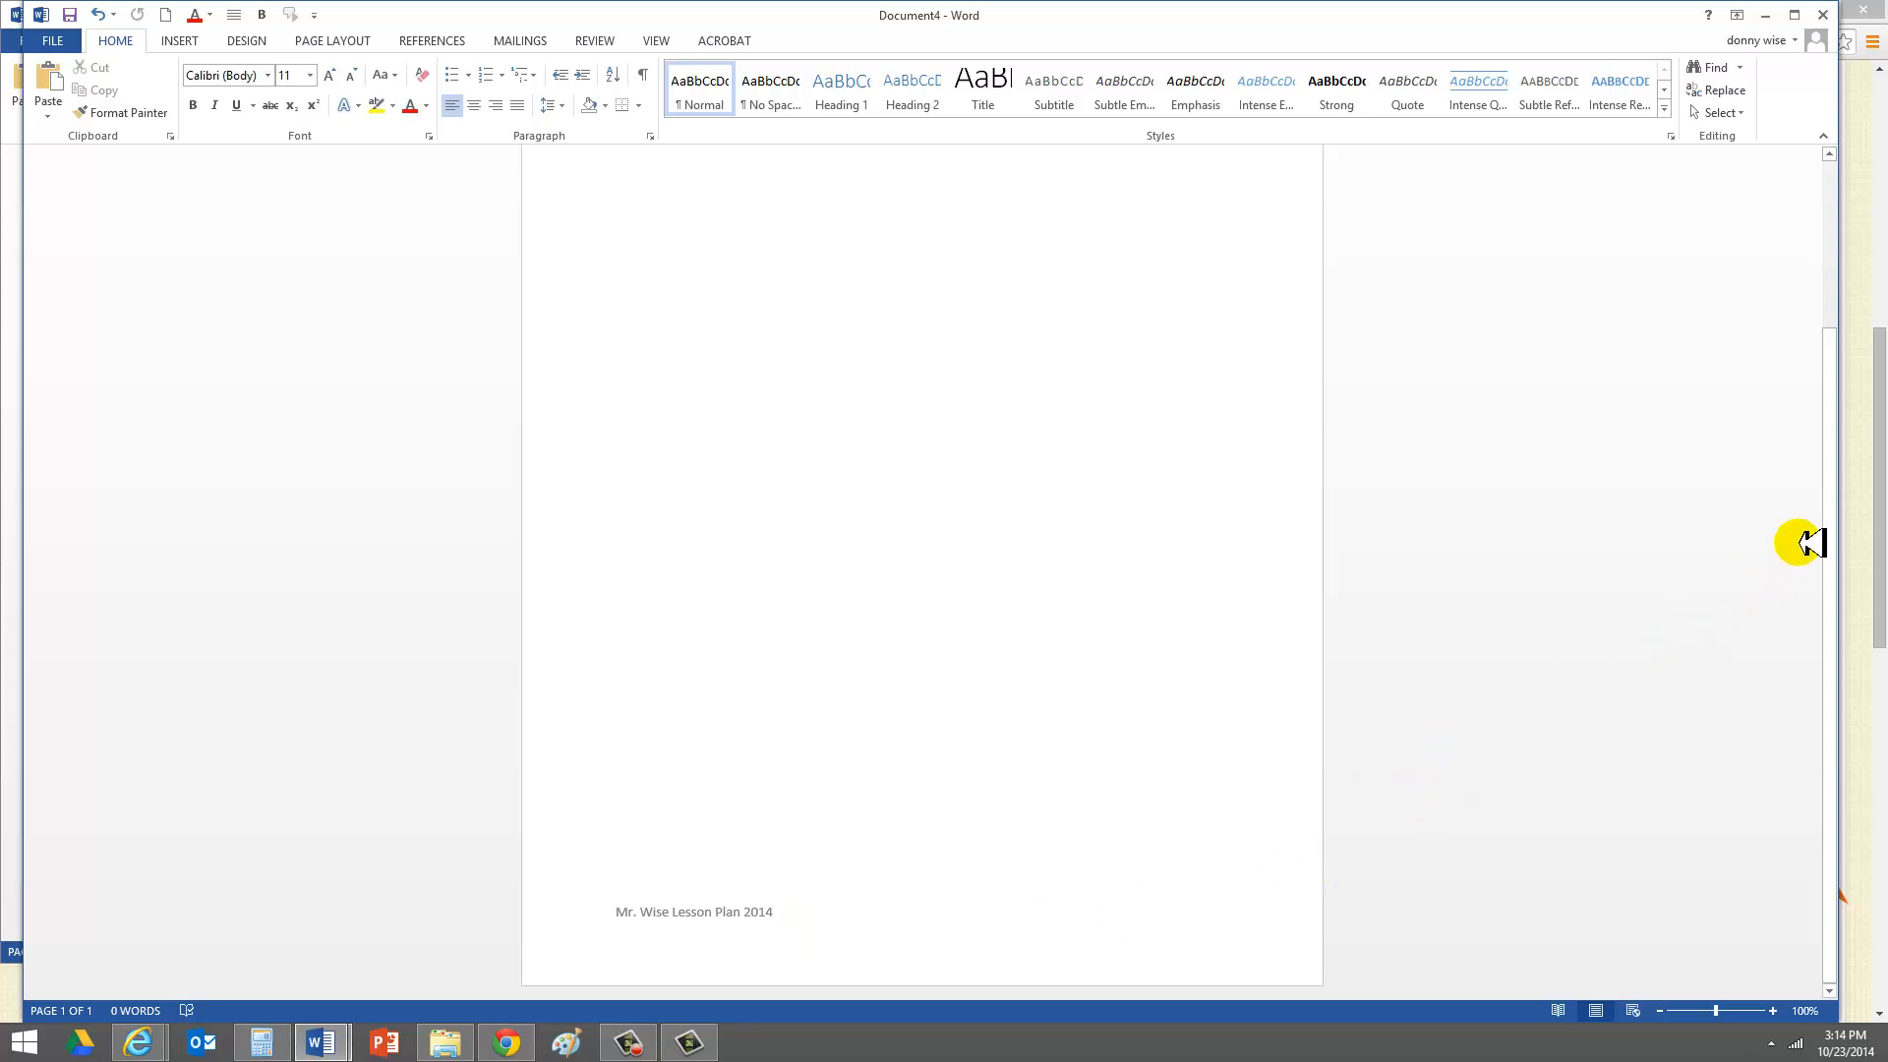
drag(1824, 506, 1741, 295)
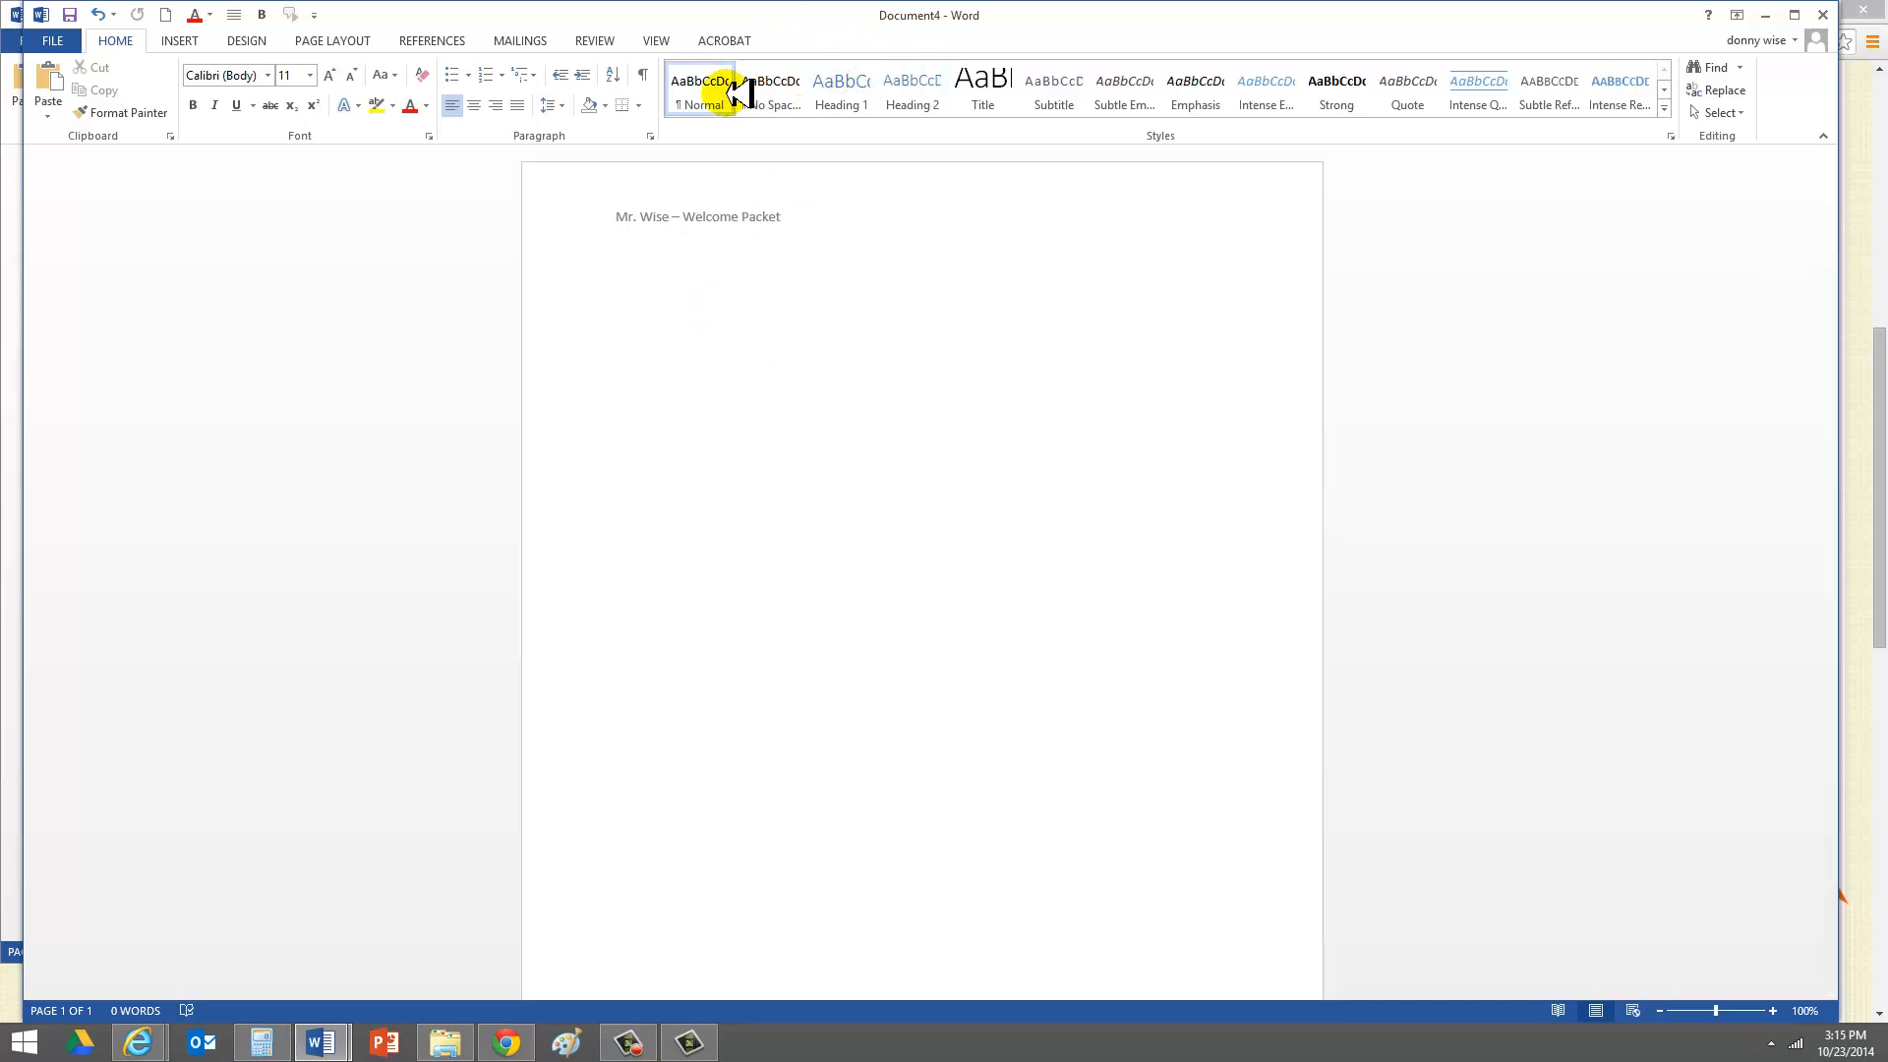
Add the heading "Welcome Message" in the Heading 1 style at the start of the body, with a new line below
click(852, 87)
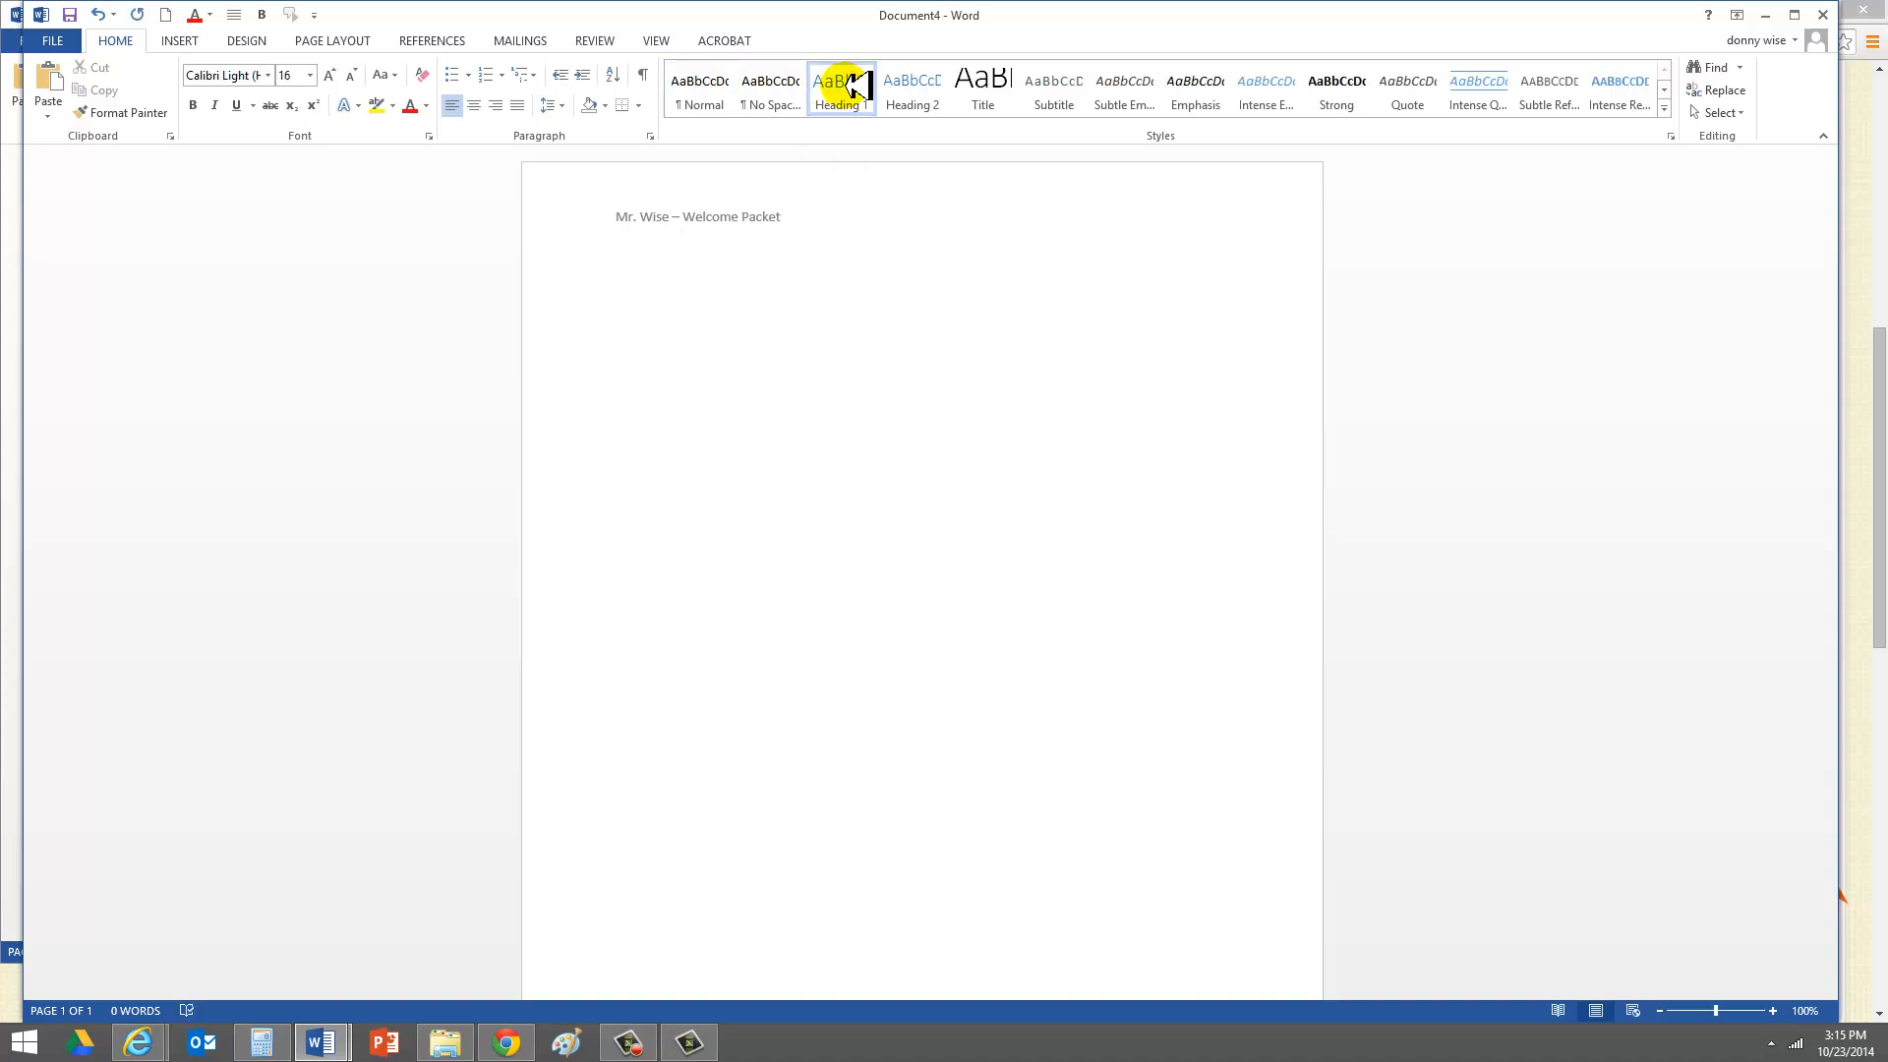
text(Welcome Message)
key(Return)
key(BackSpace)
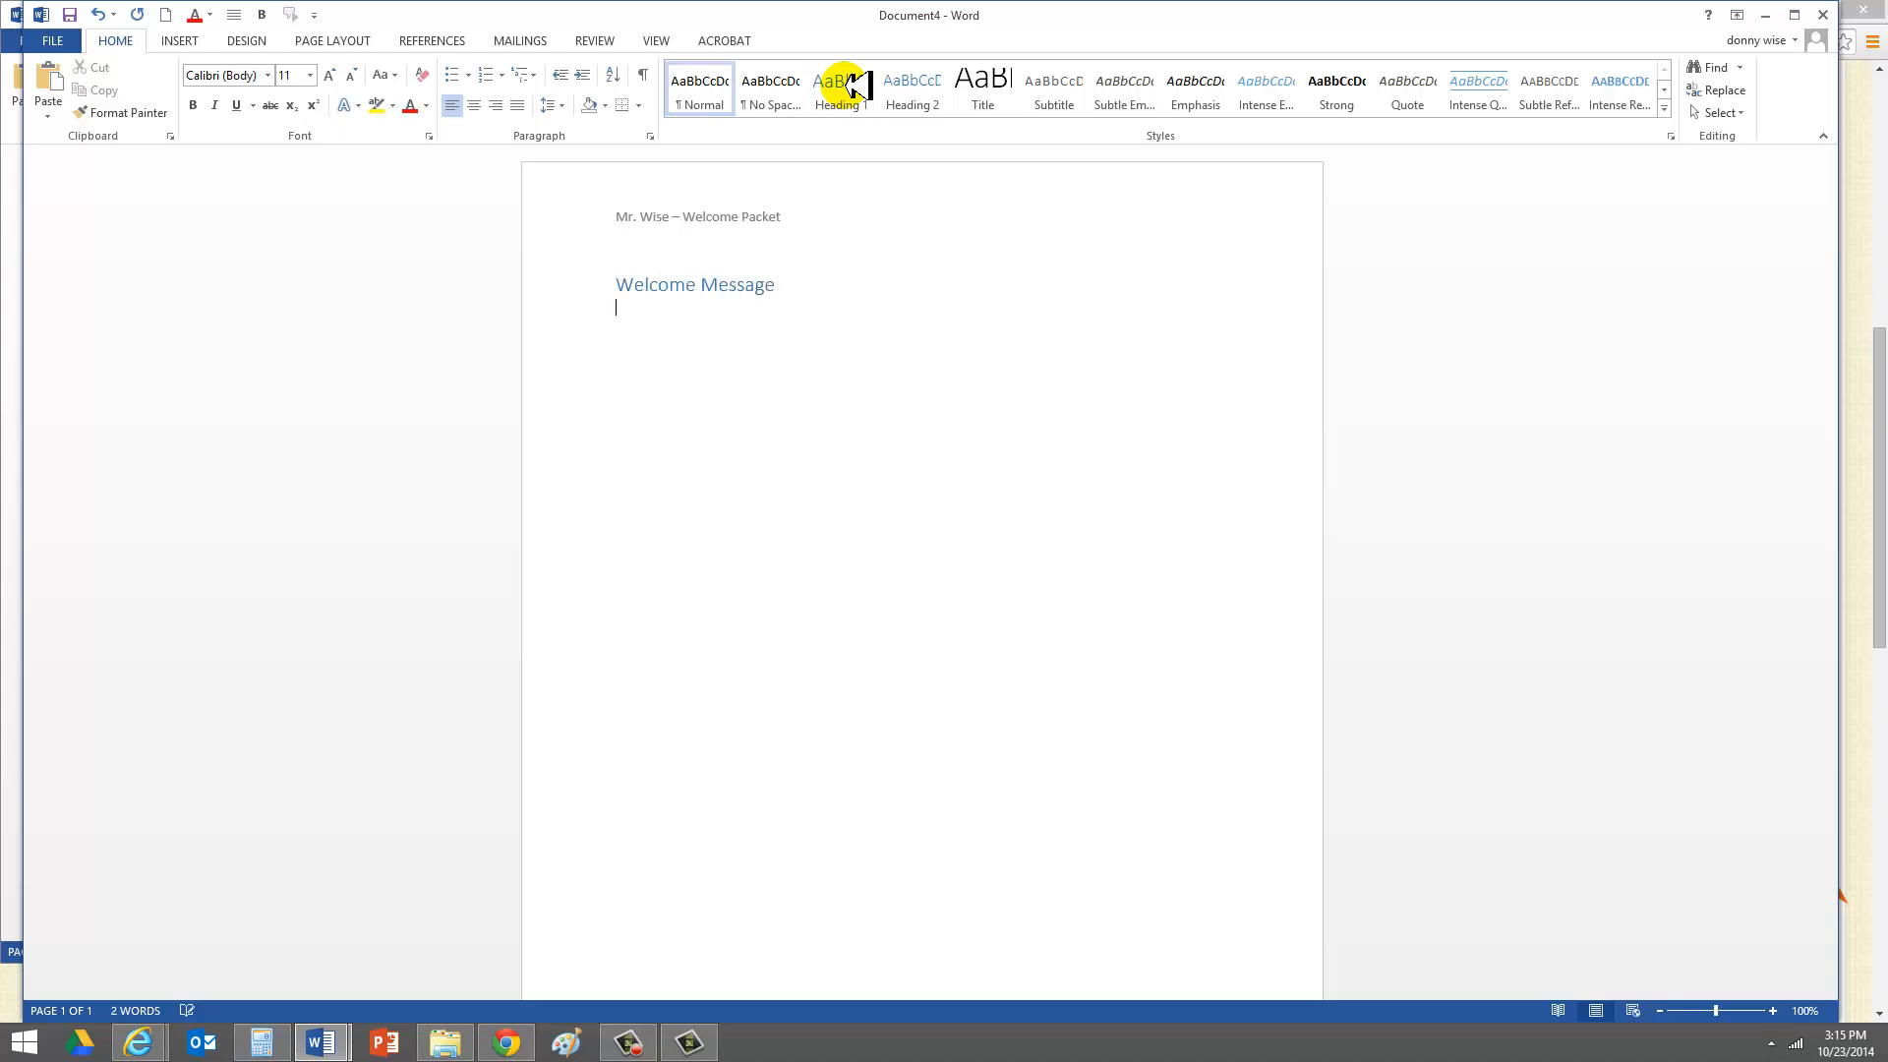
Write "Hello my name is" followed by the teacher's name under the Welcome Message heading
text(Hellowor)
key(BackSpace)
key(BackSpace)
key(BackSpace)
text(mu)
key(BackSpace)
key(BackSpace)
text(y name is Mr. Wise)
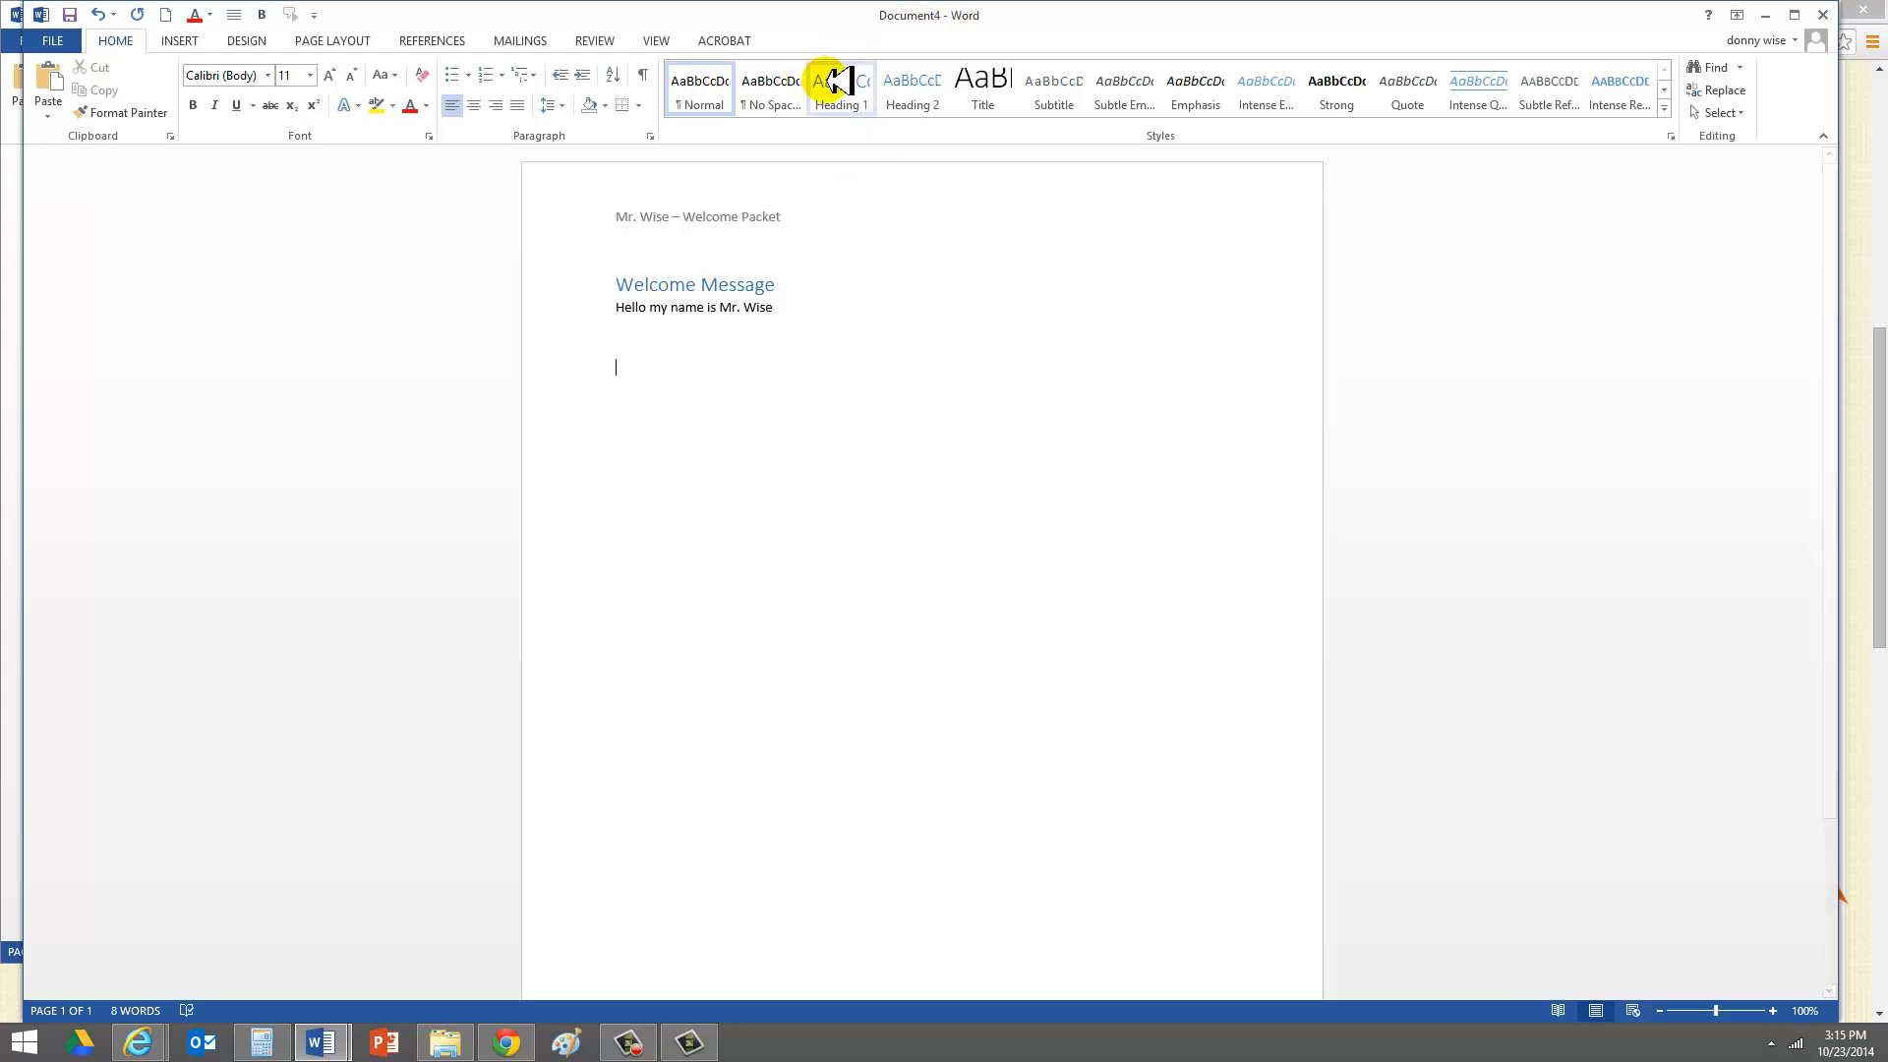
Add a Heading 1 "Classroom Management Style" below the welcome text, followed by the body line "My style is simple and effective....."
click(838, 88)
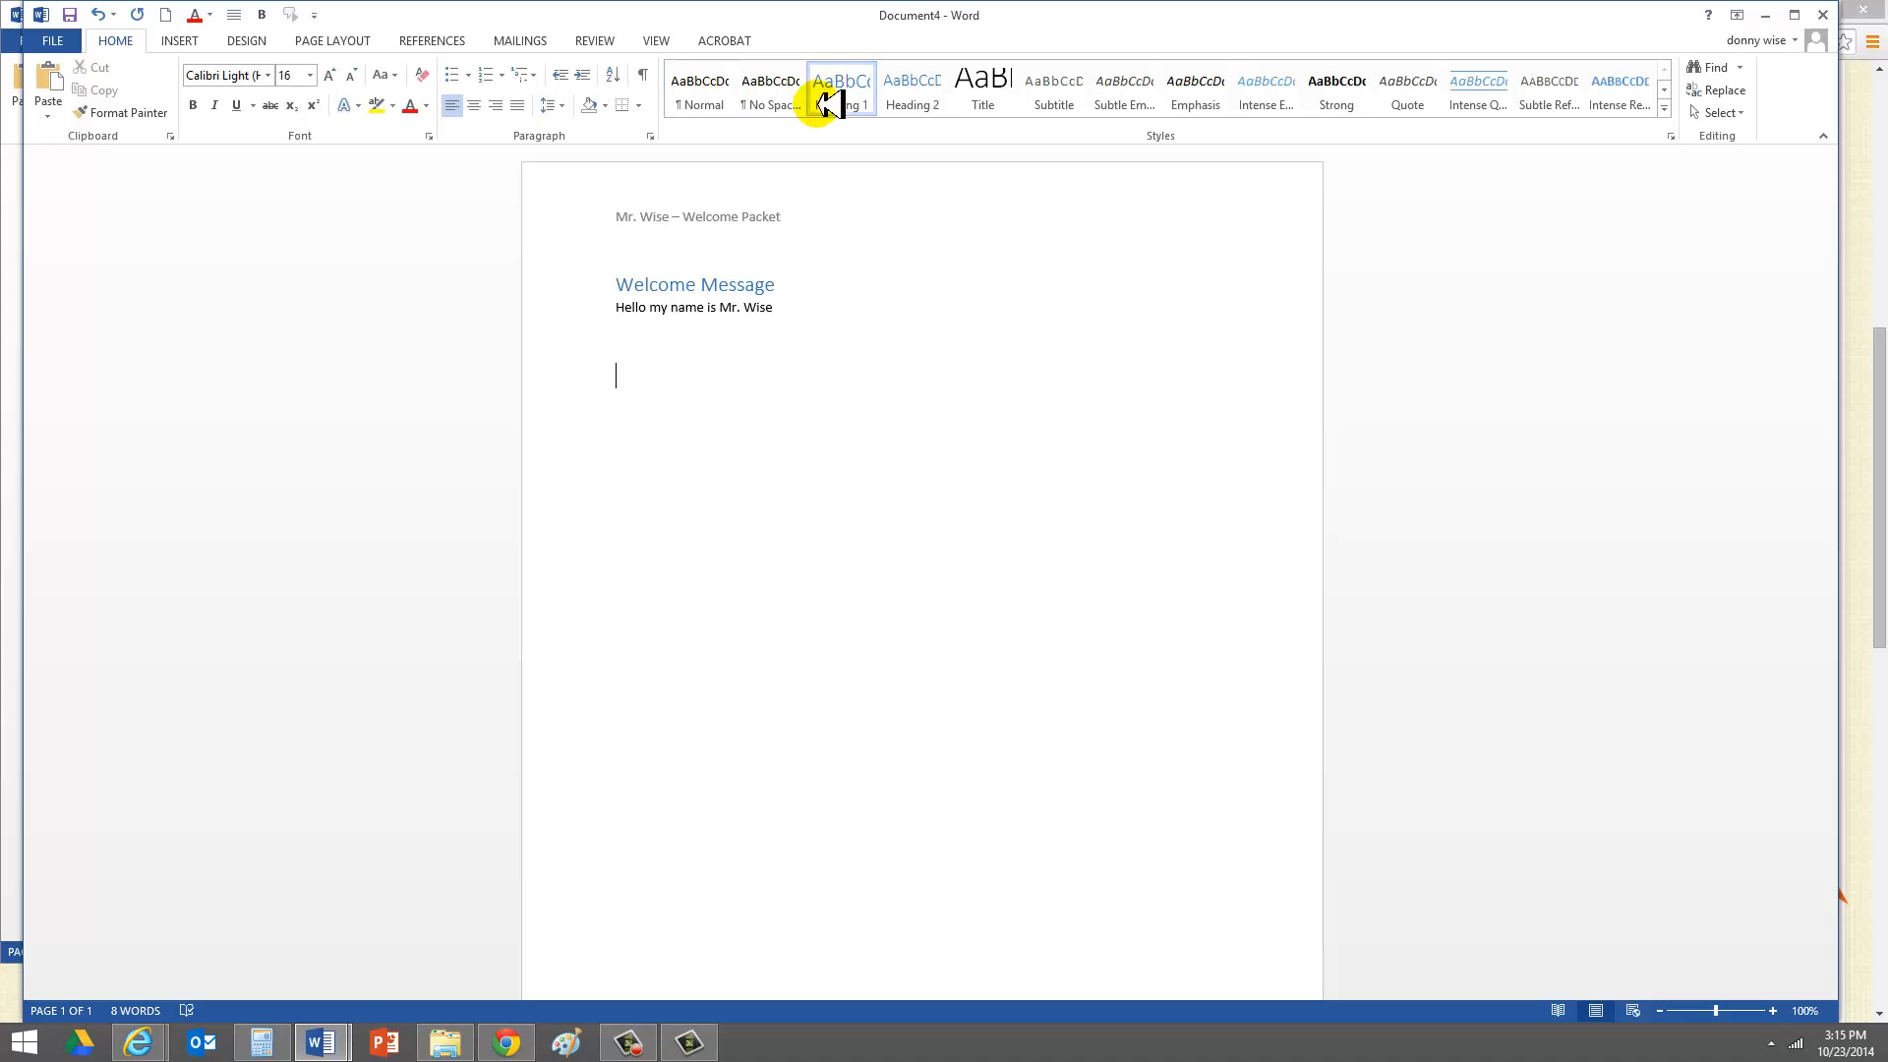
text(Classroom Management Style)
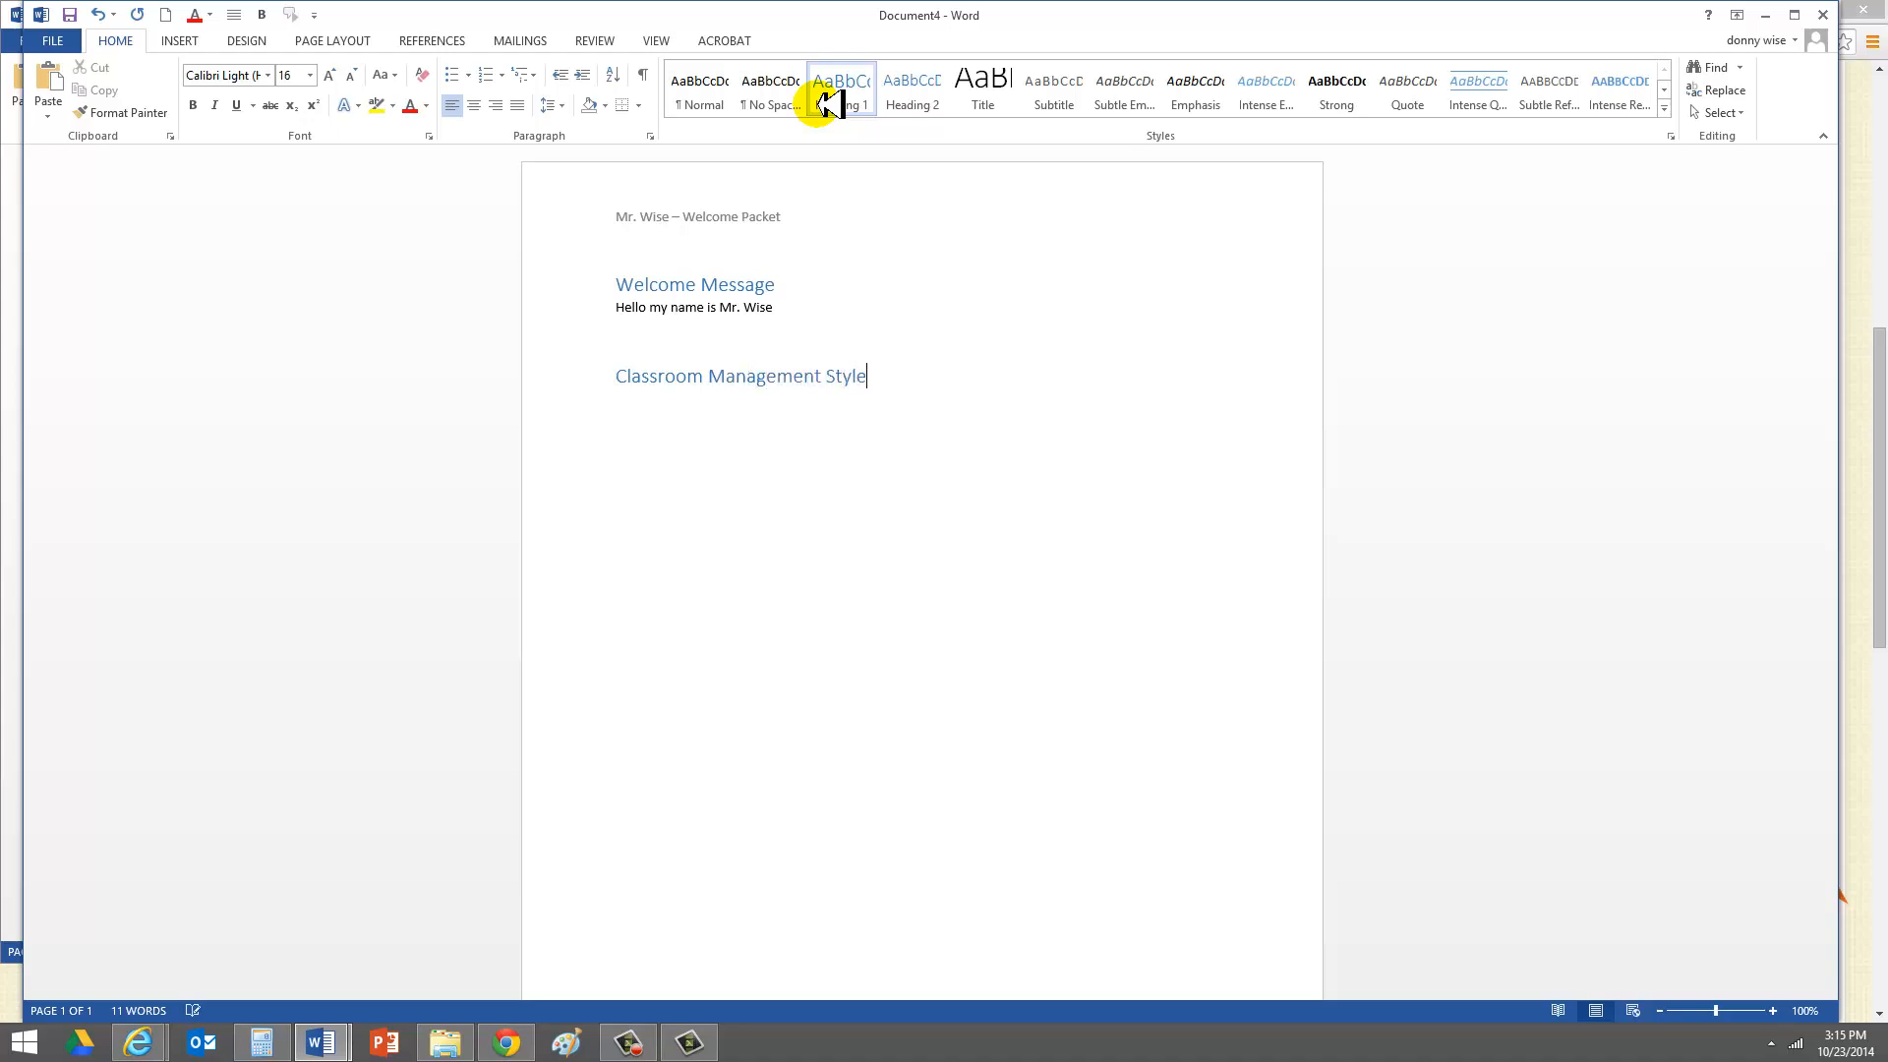
key(Return)
text(My style)
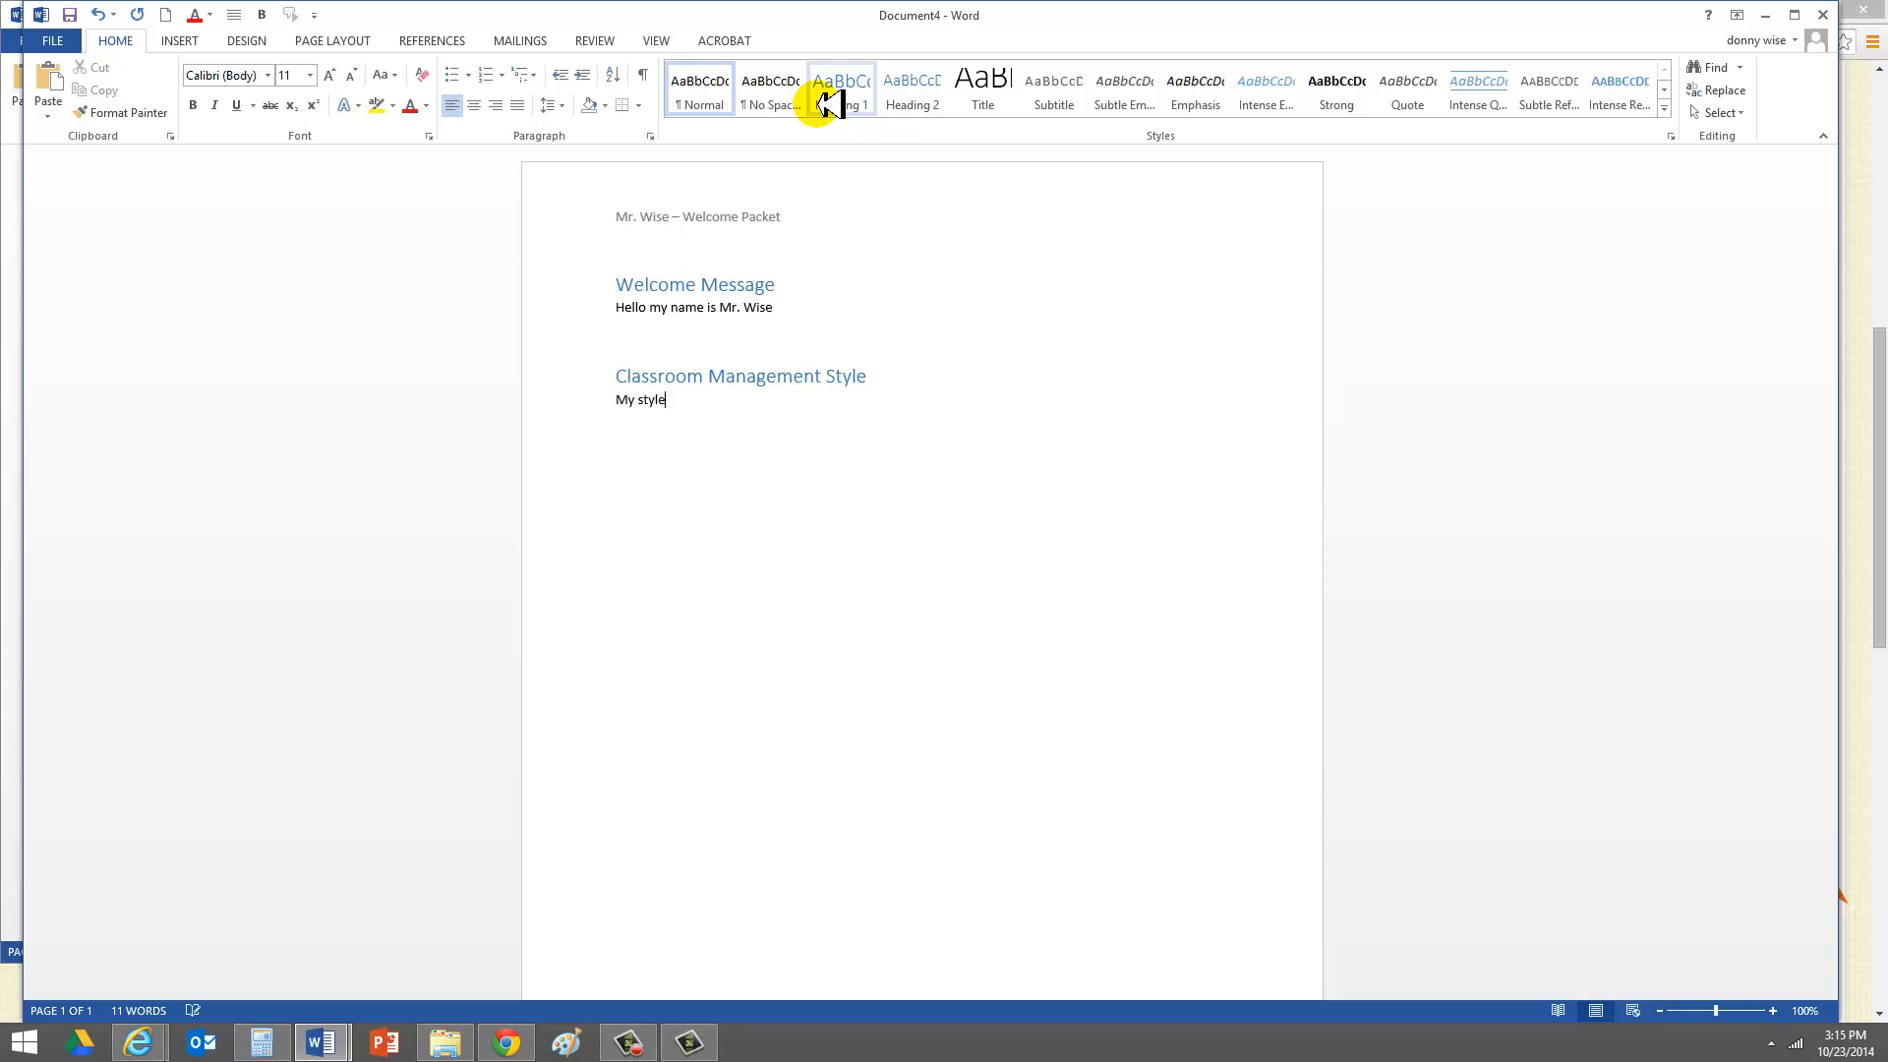
text( is simple and effective.....)
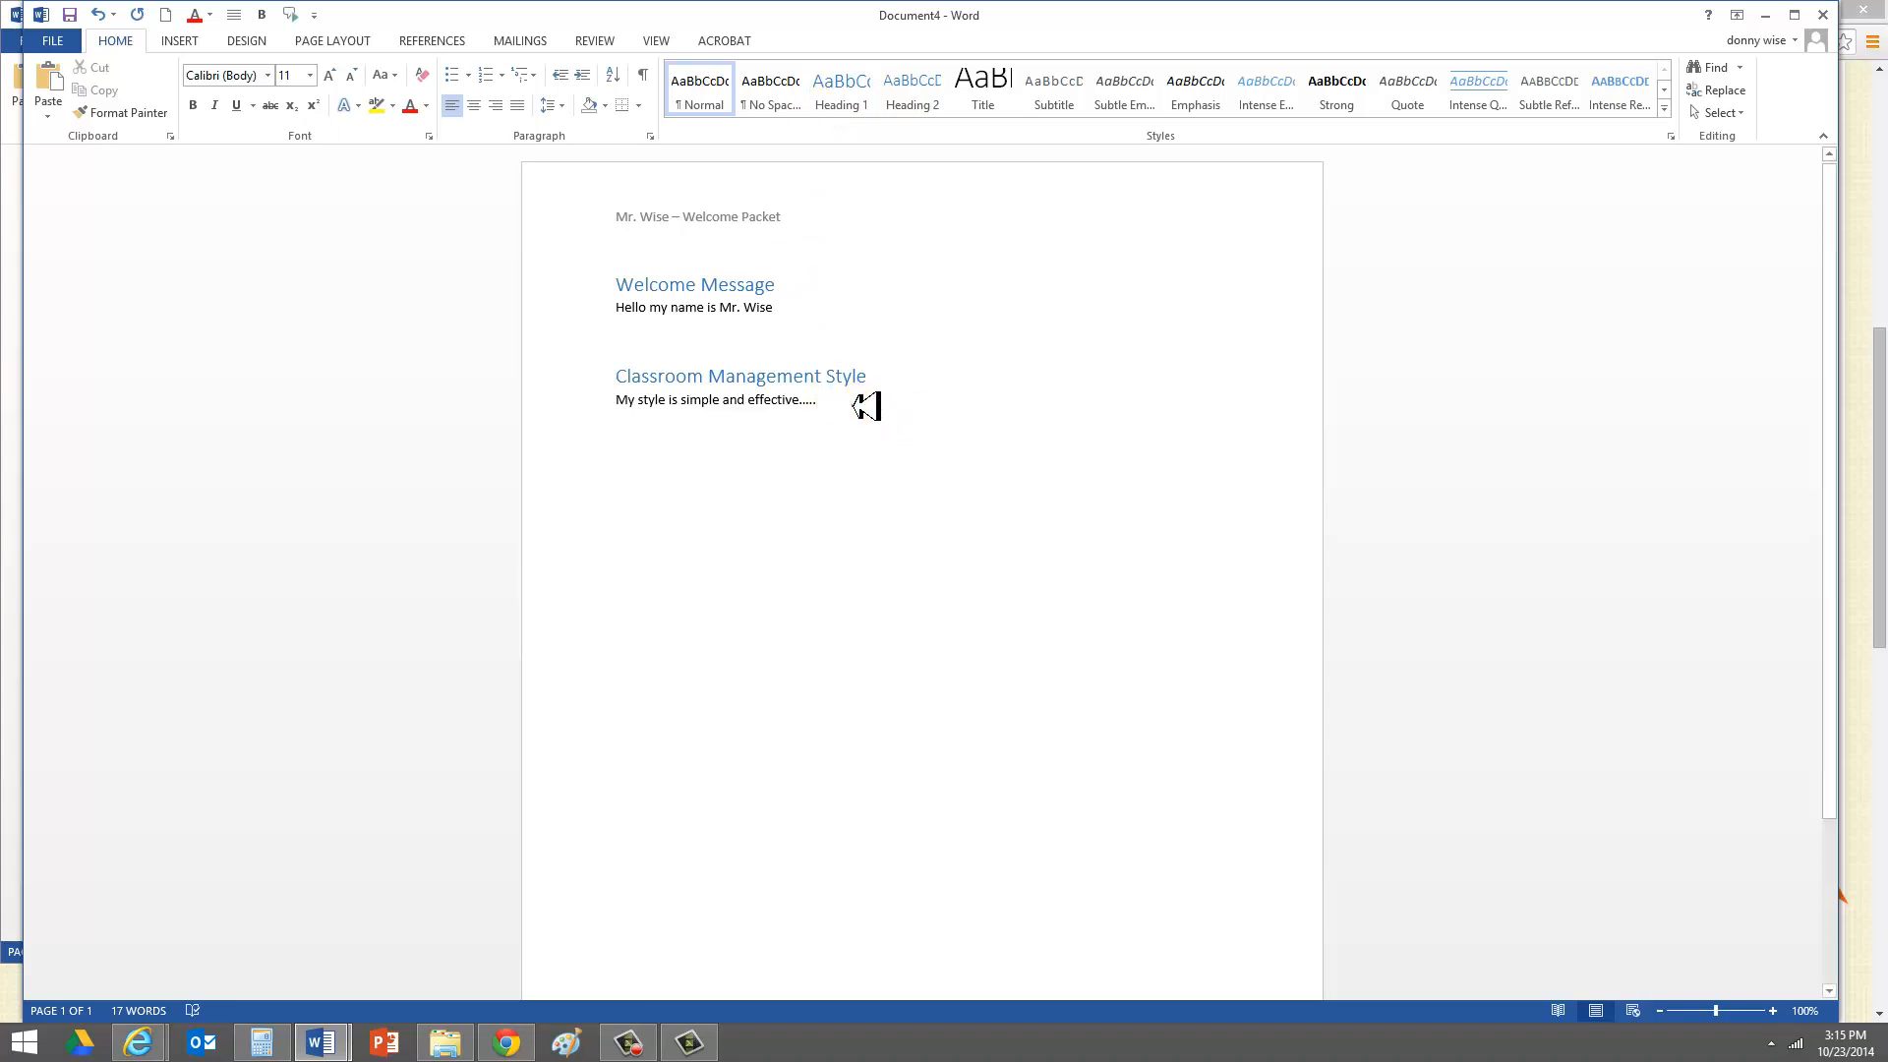
drag(863, 405, 585, 273)
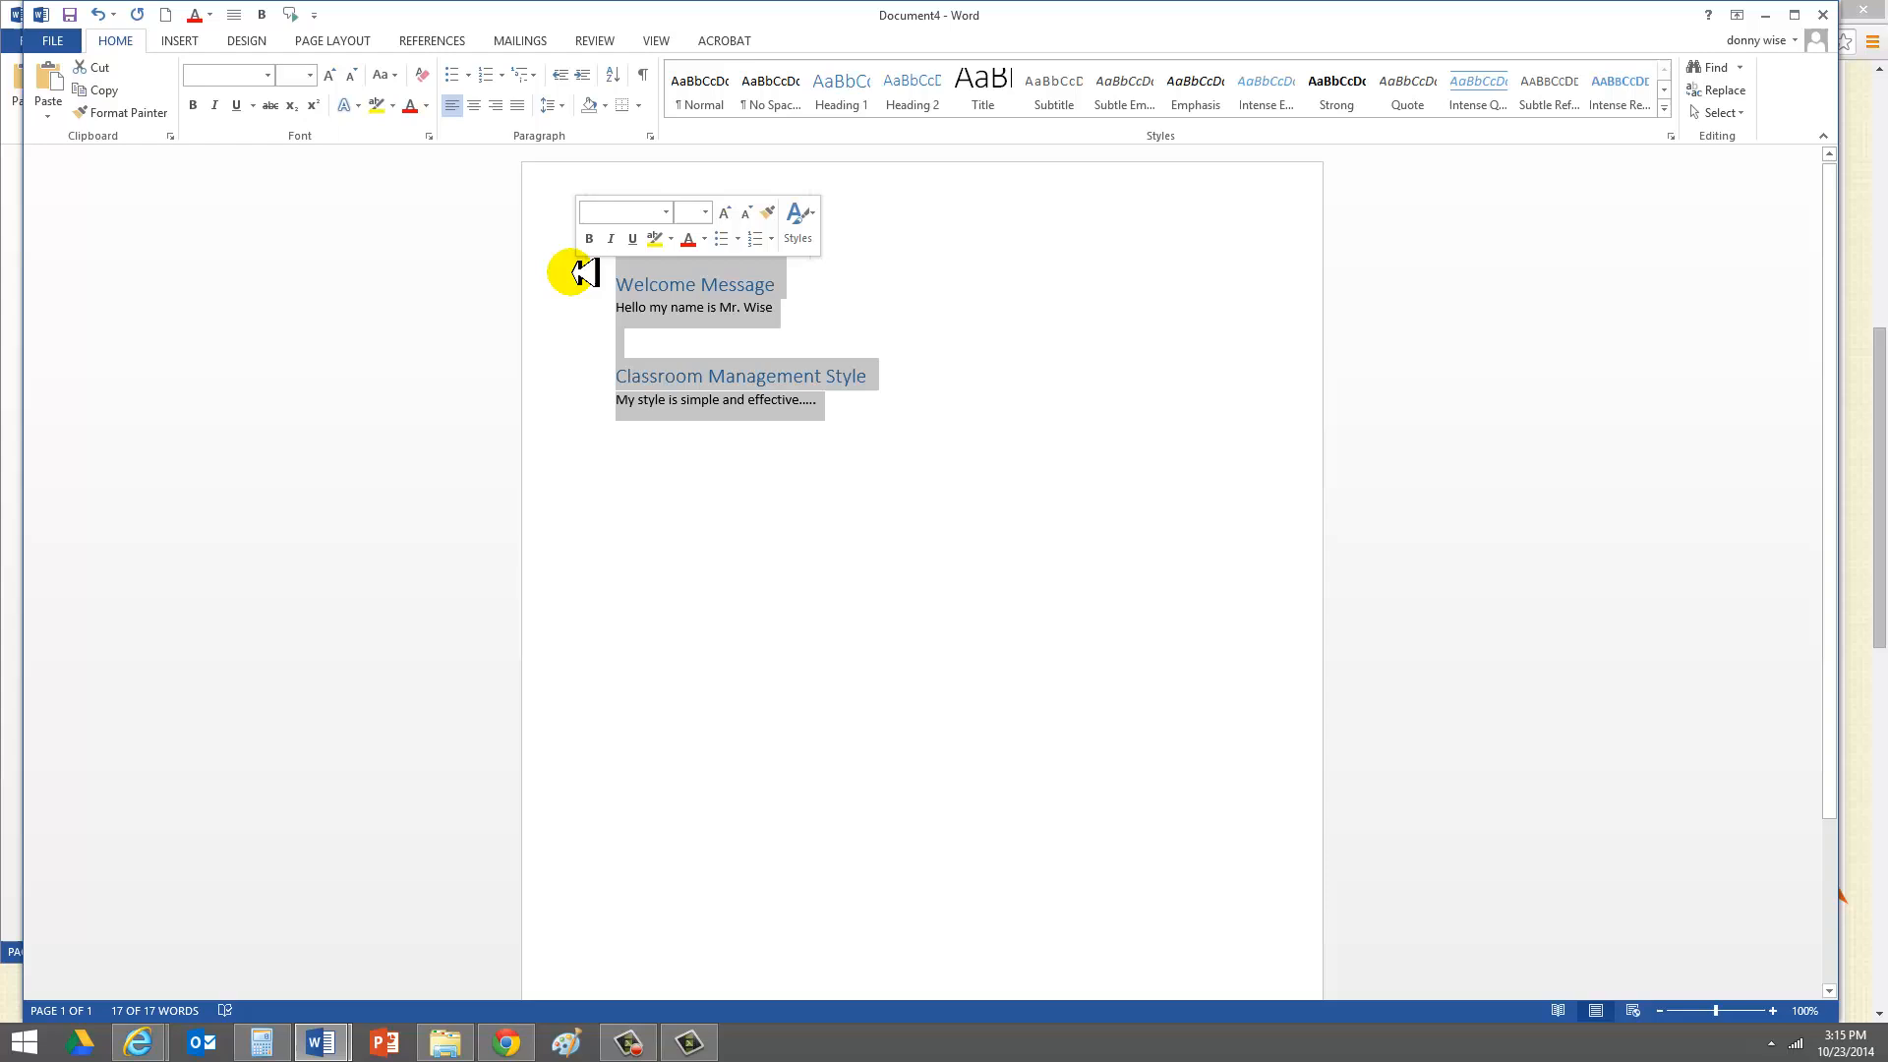
click(975, 336)
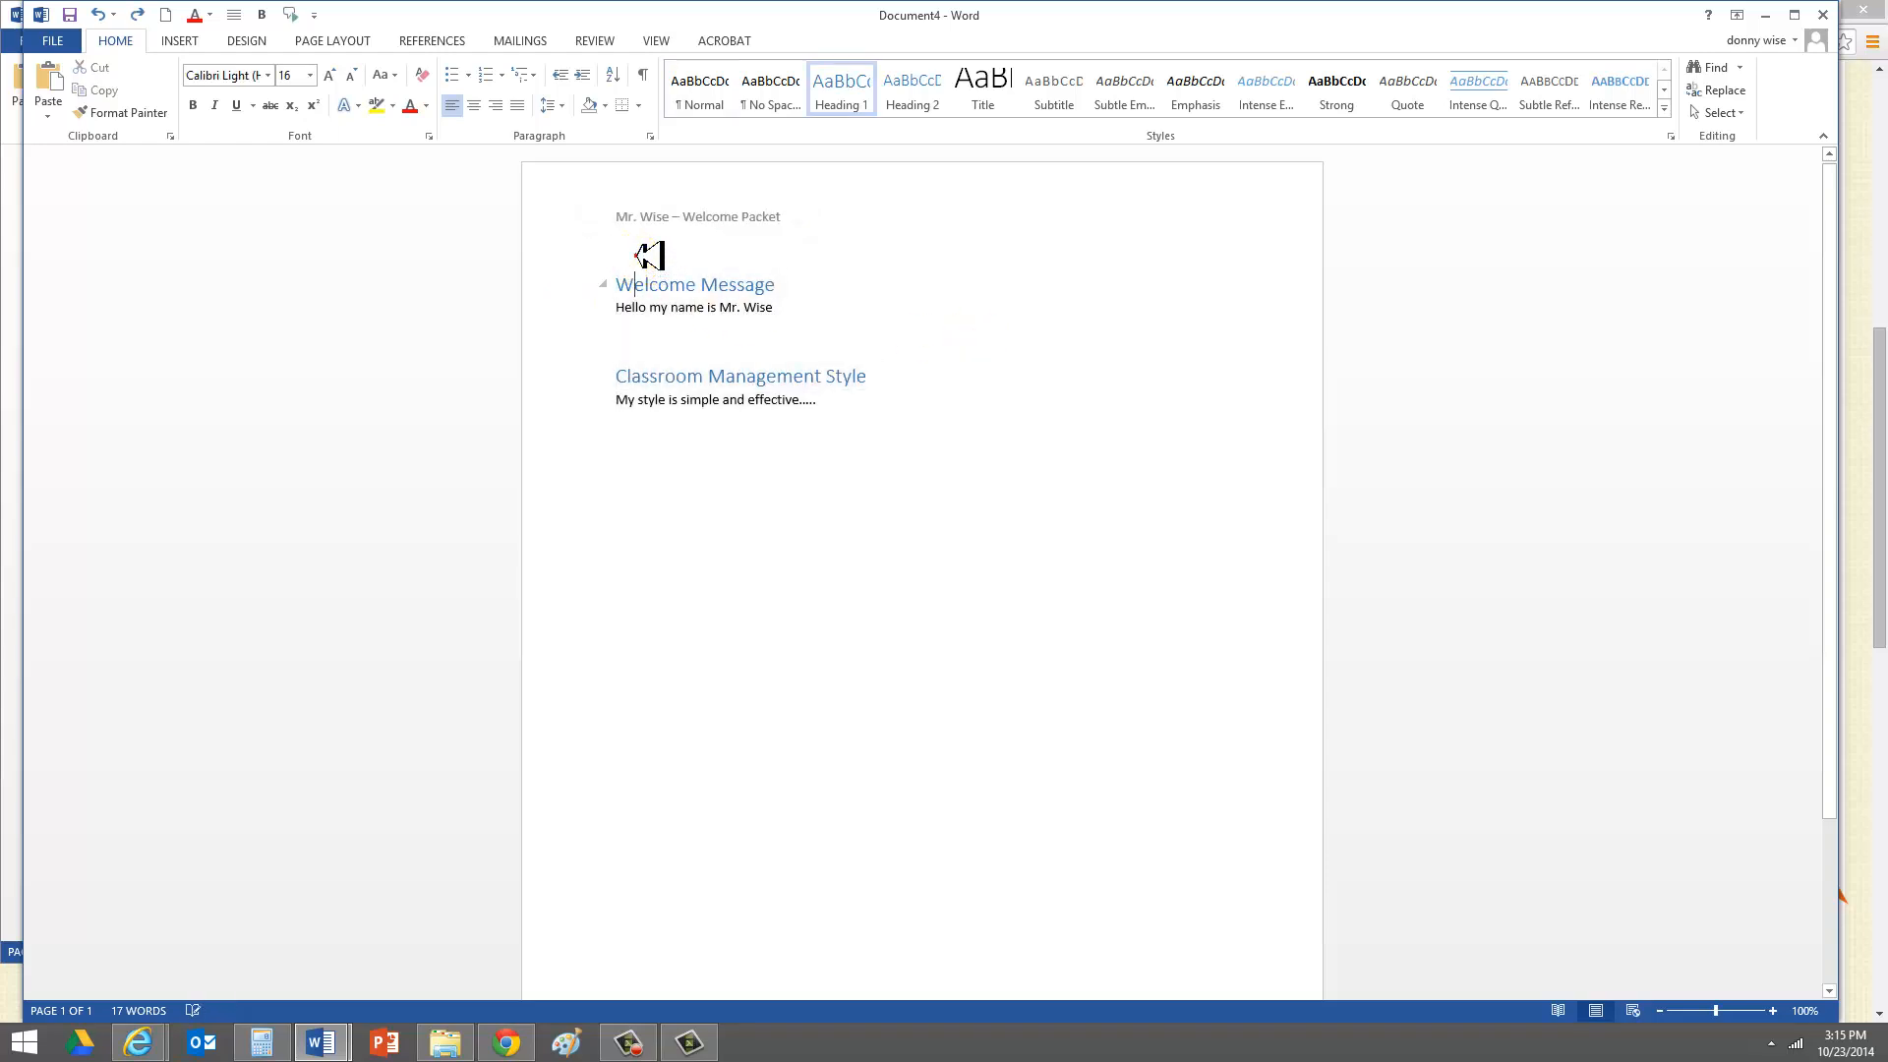
click(607, 238)
click(748, 235)
key(Return)
key(Return)
key(BackSpace)
key(BackSpace)
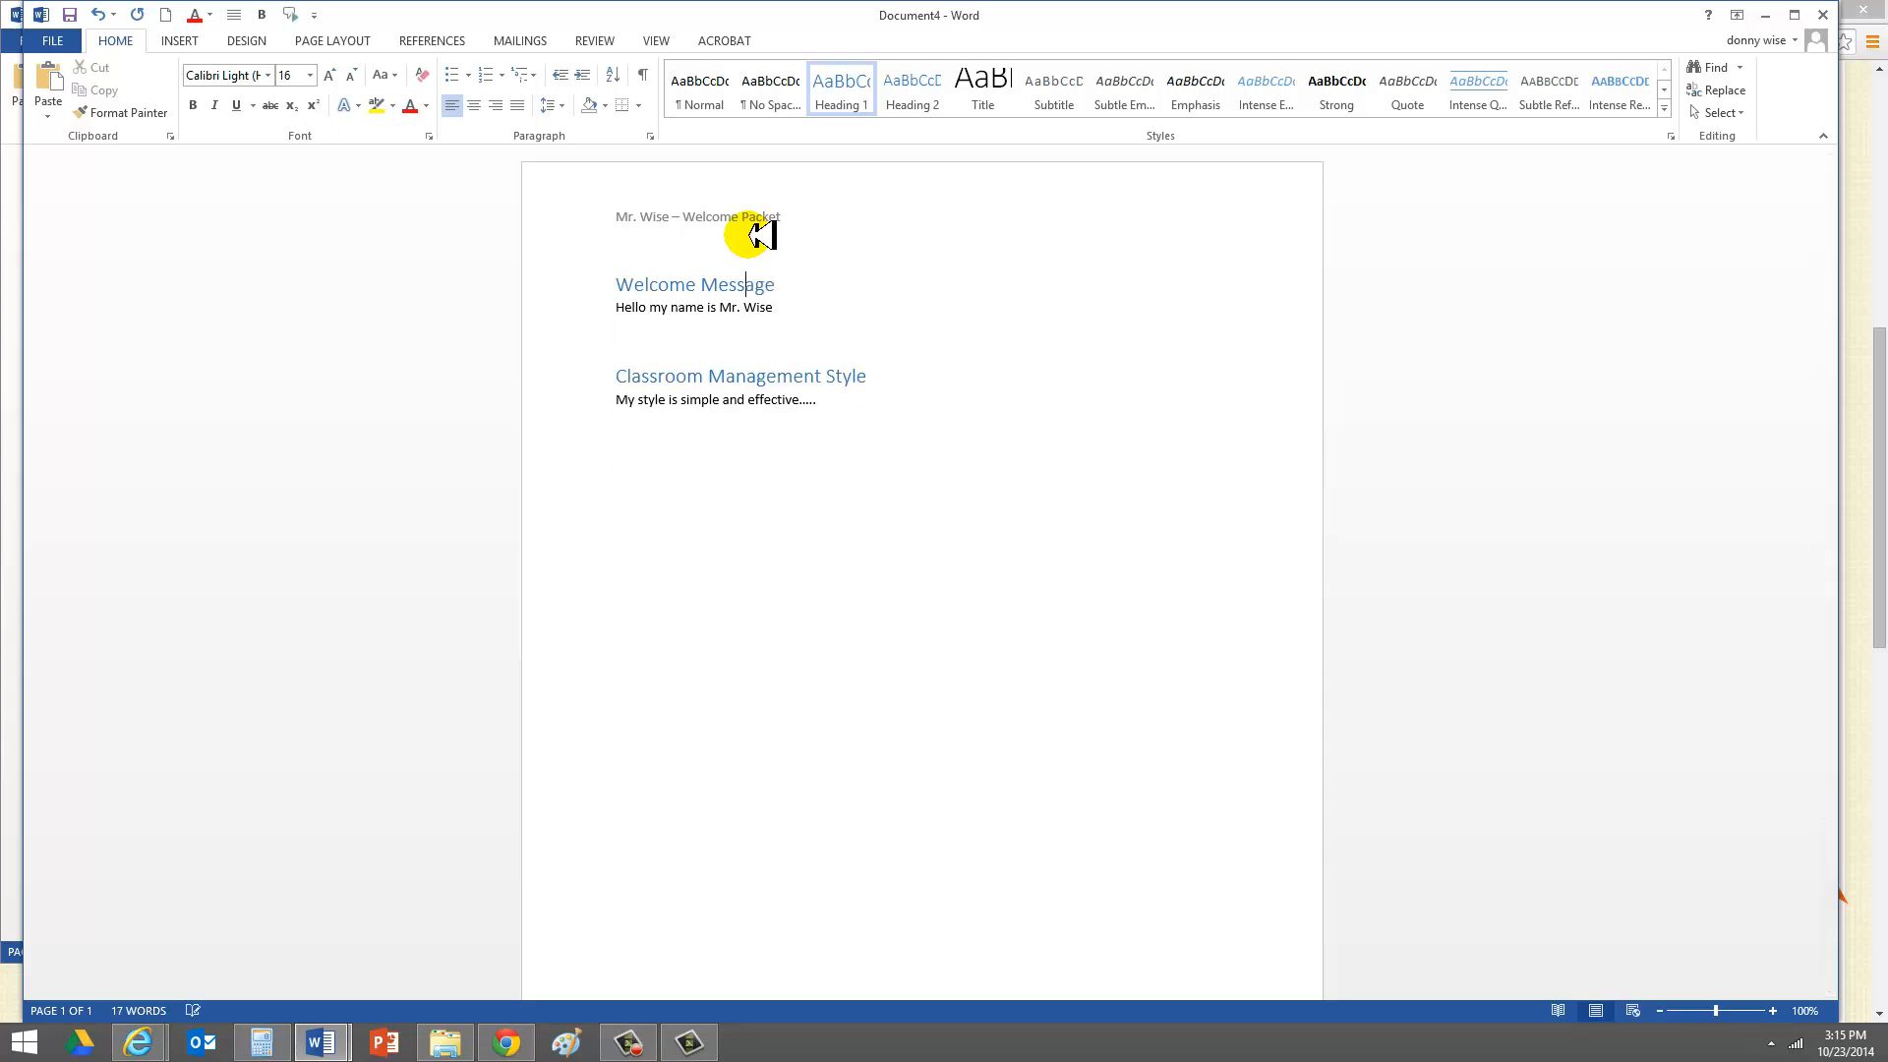
Add blank lines above the Welcome Message heading to make room at the start of the page
click(620, 284)
key(Return)
key(Return)
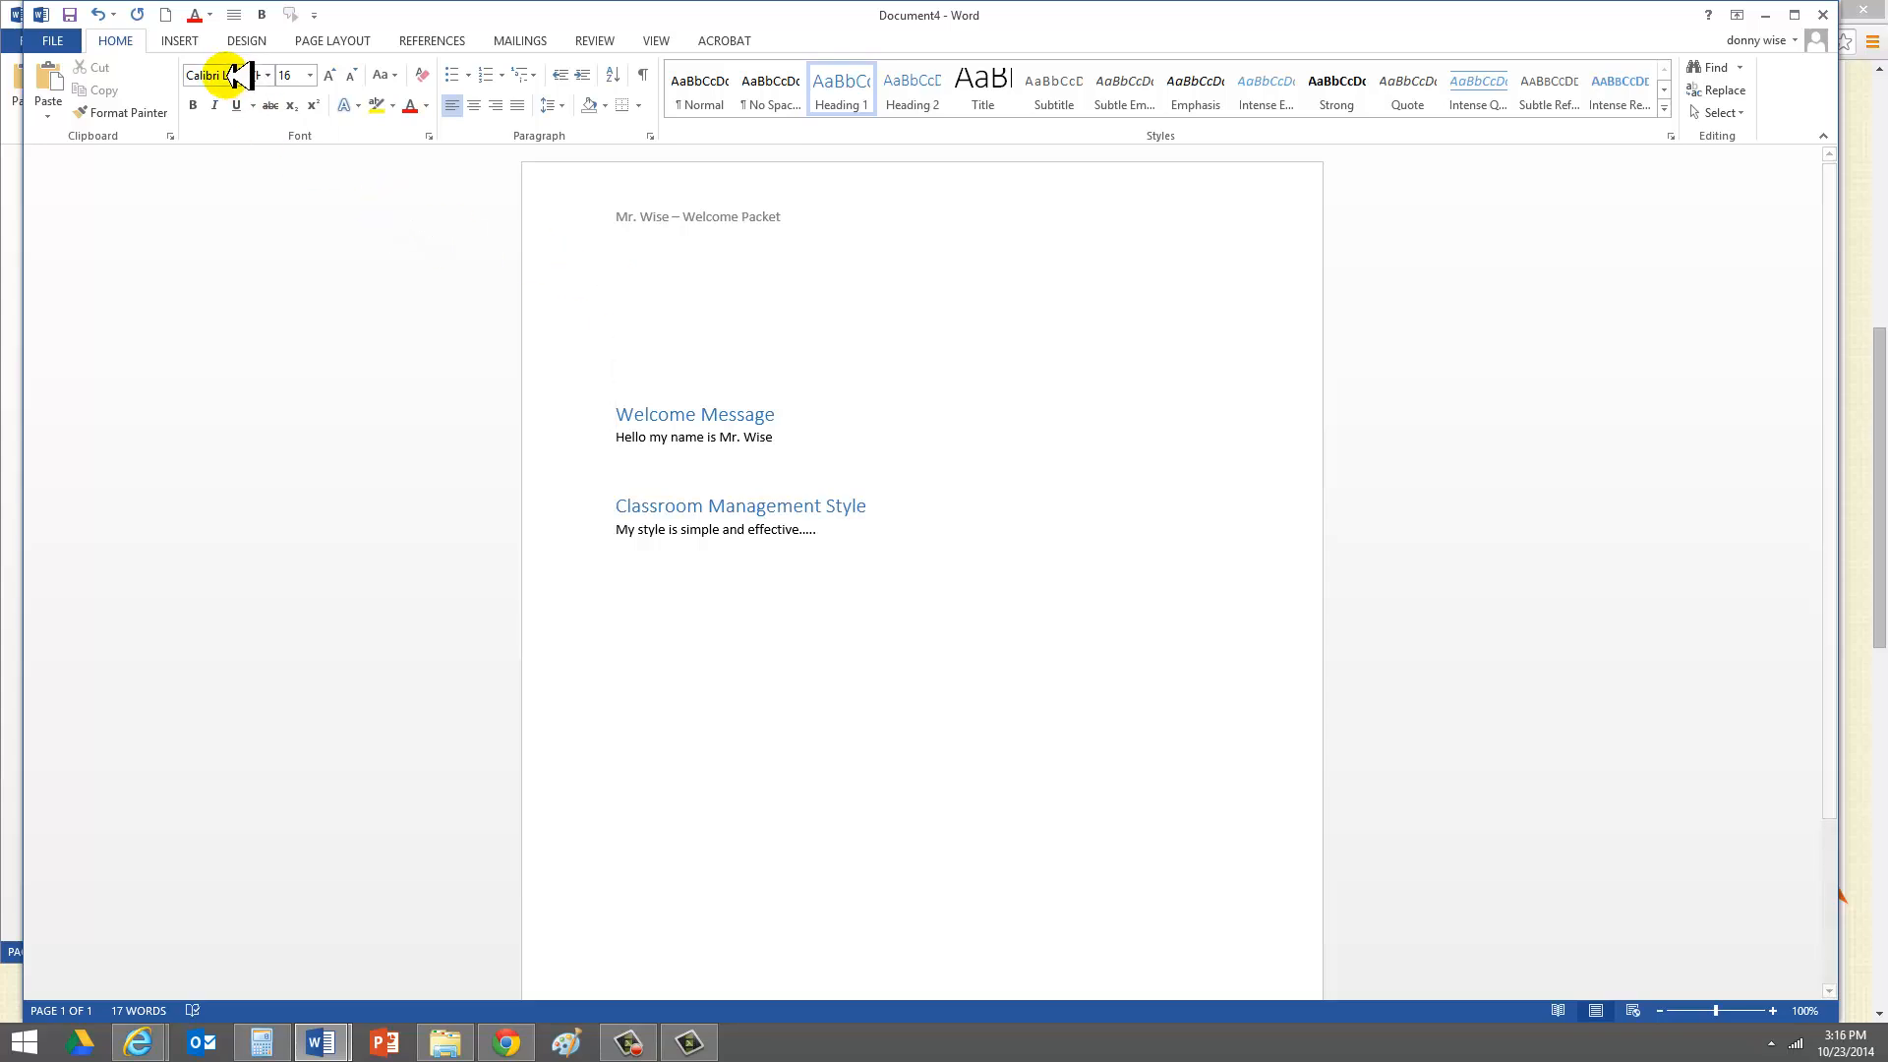
Insert a table of contents in the Automatic Table 1 style in the blank space above the Welcome Message heading
click(178, 42)
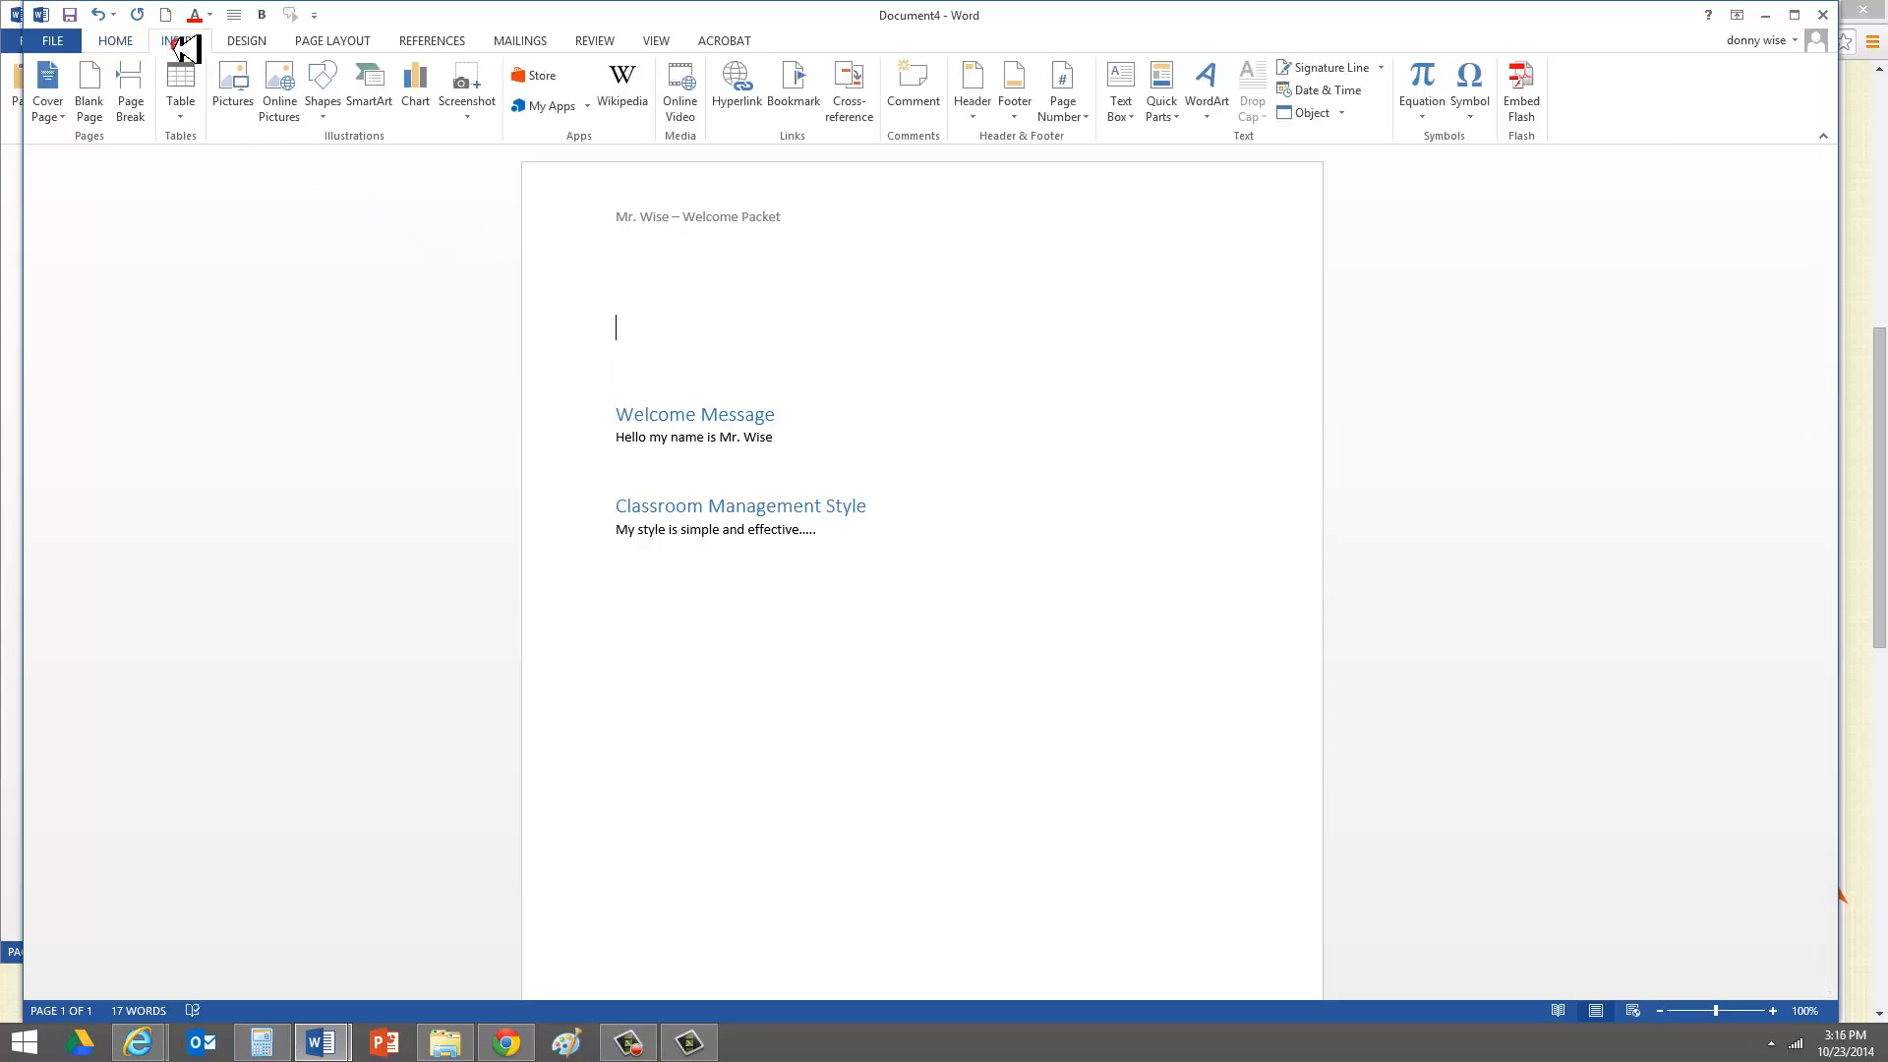
click(412, 41)
click(415, 41)
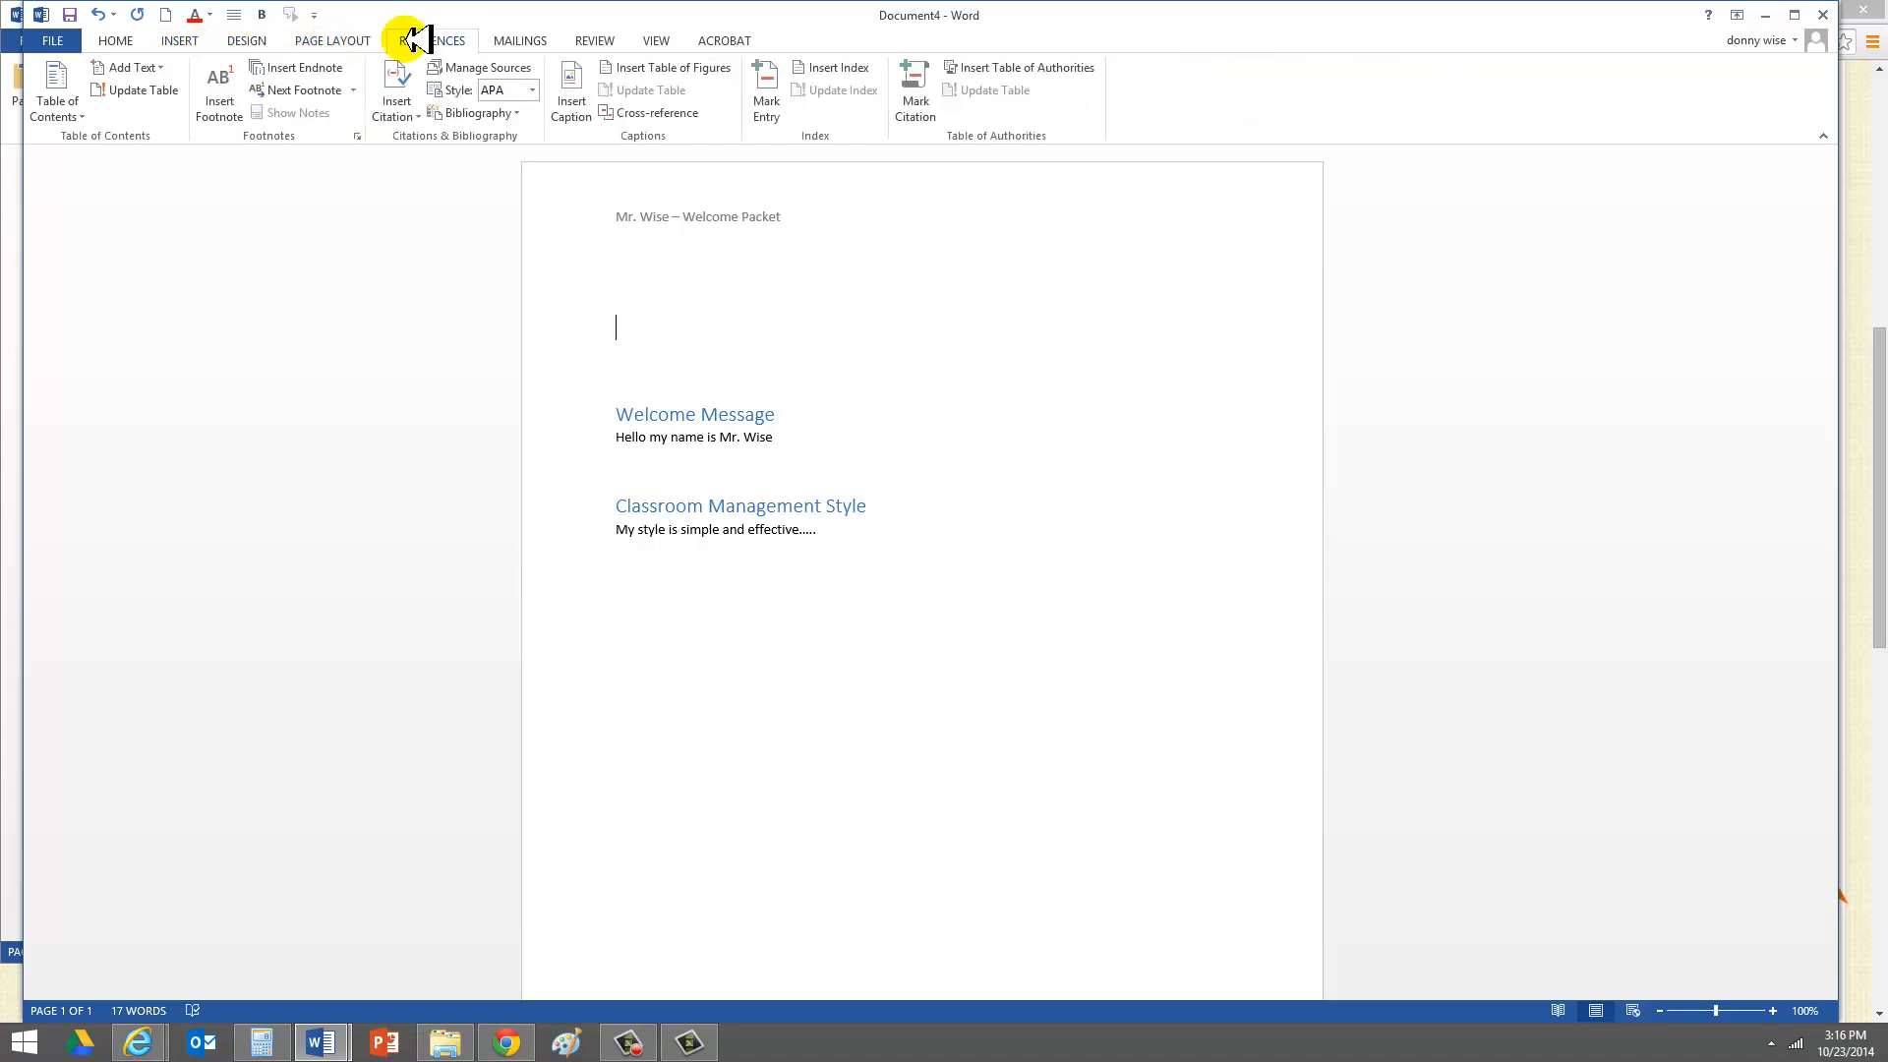
click(67, 79)
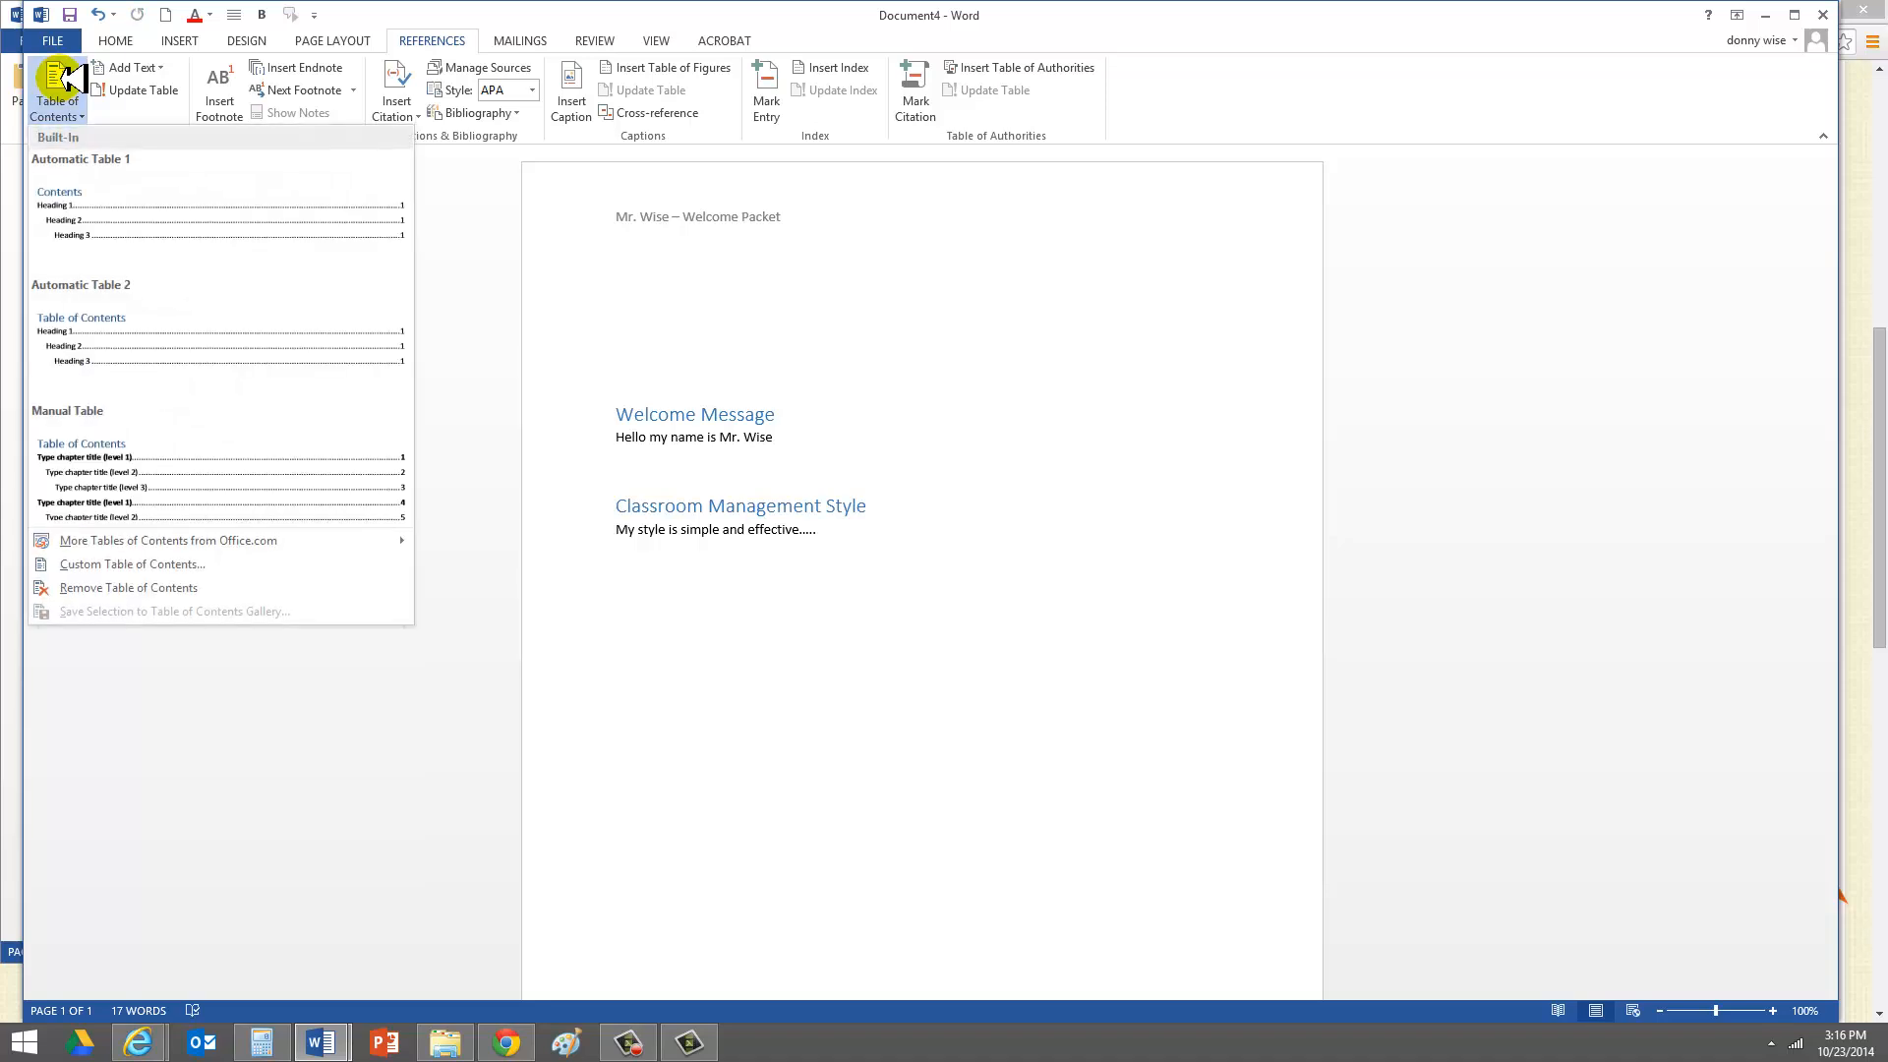
click(106, 212)
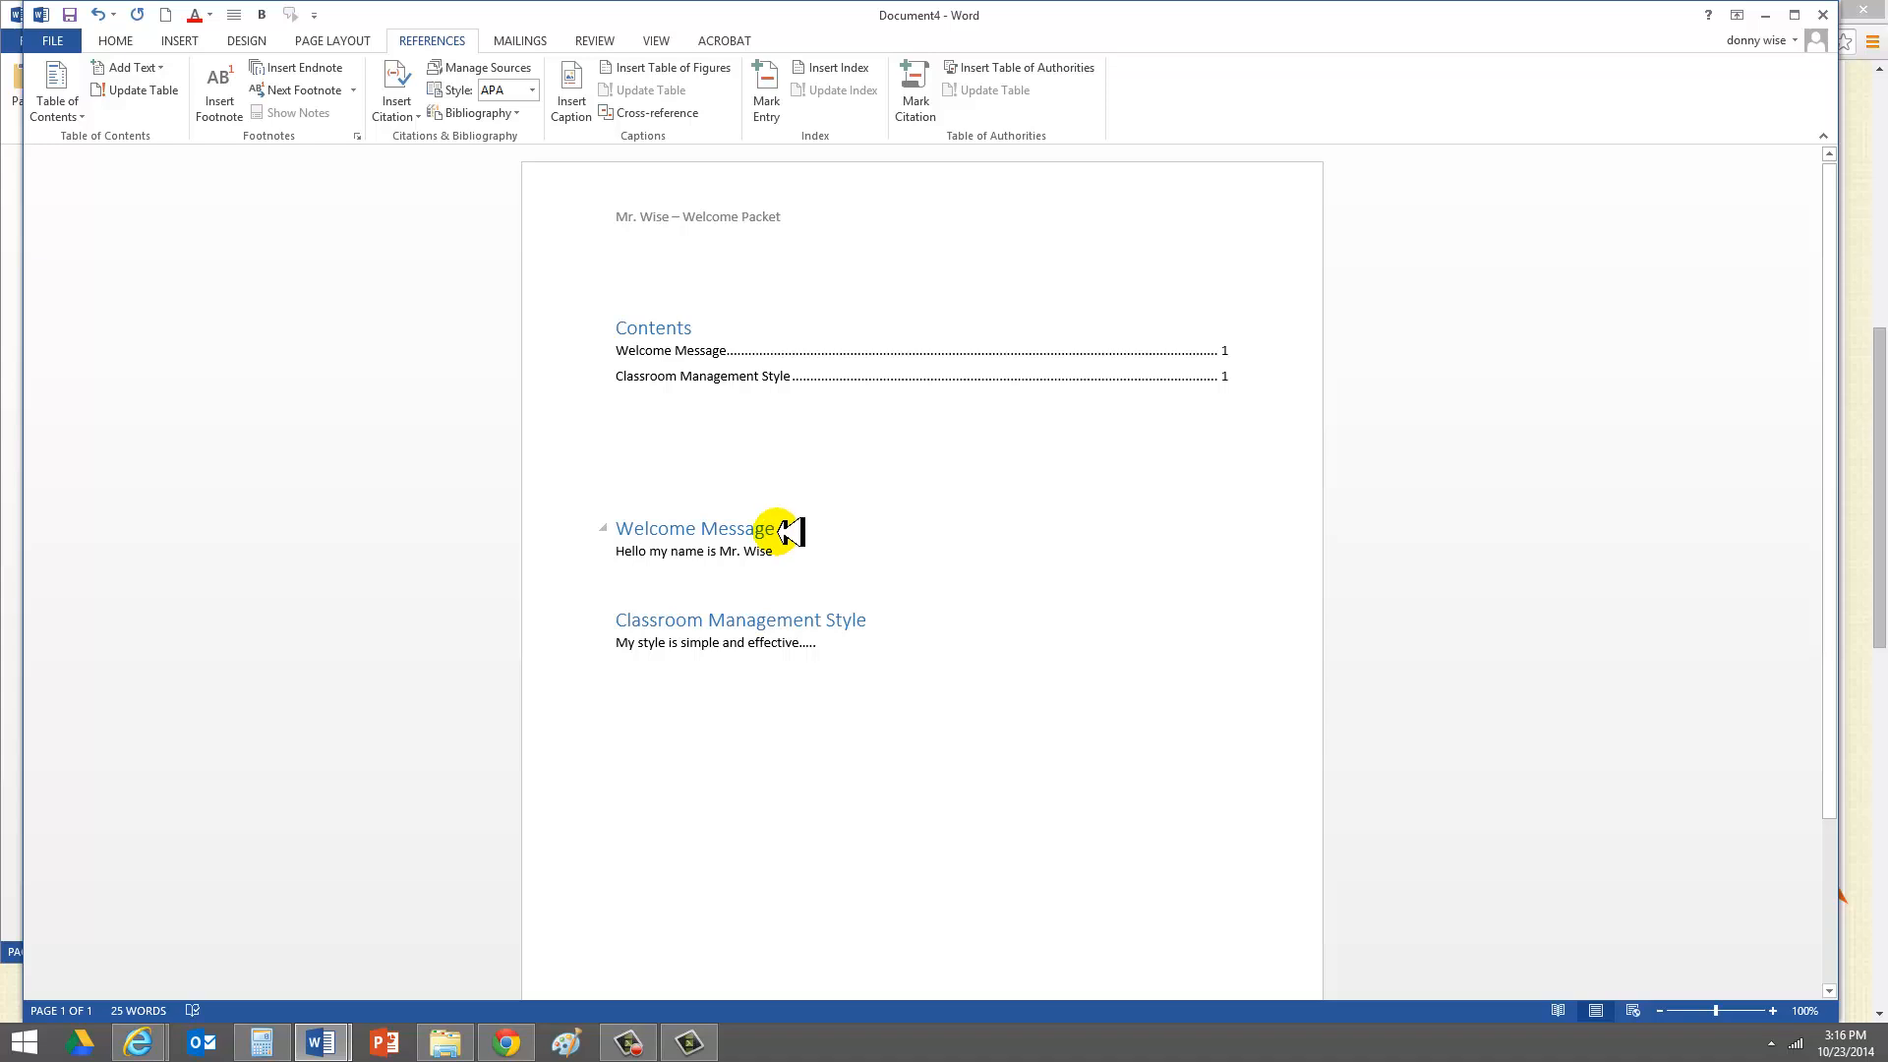
drag(777, 532, 602, 523)
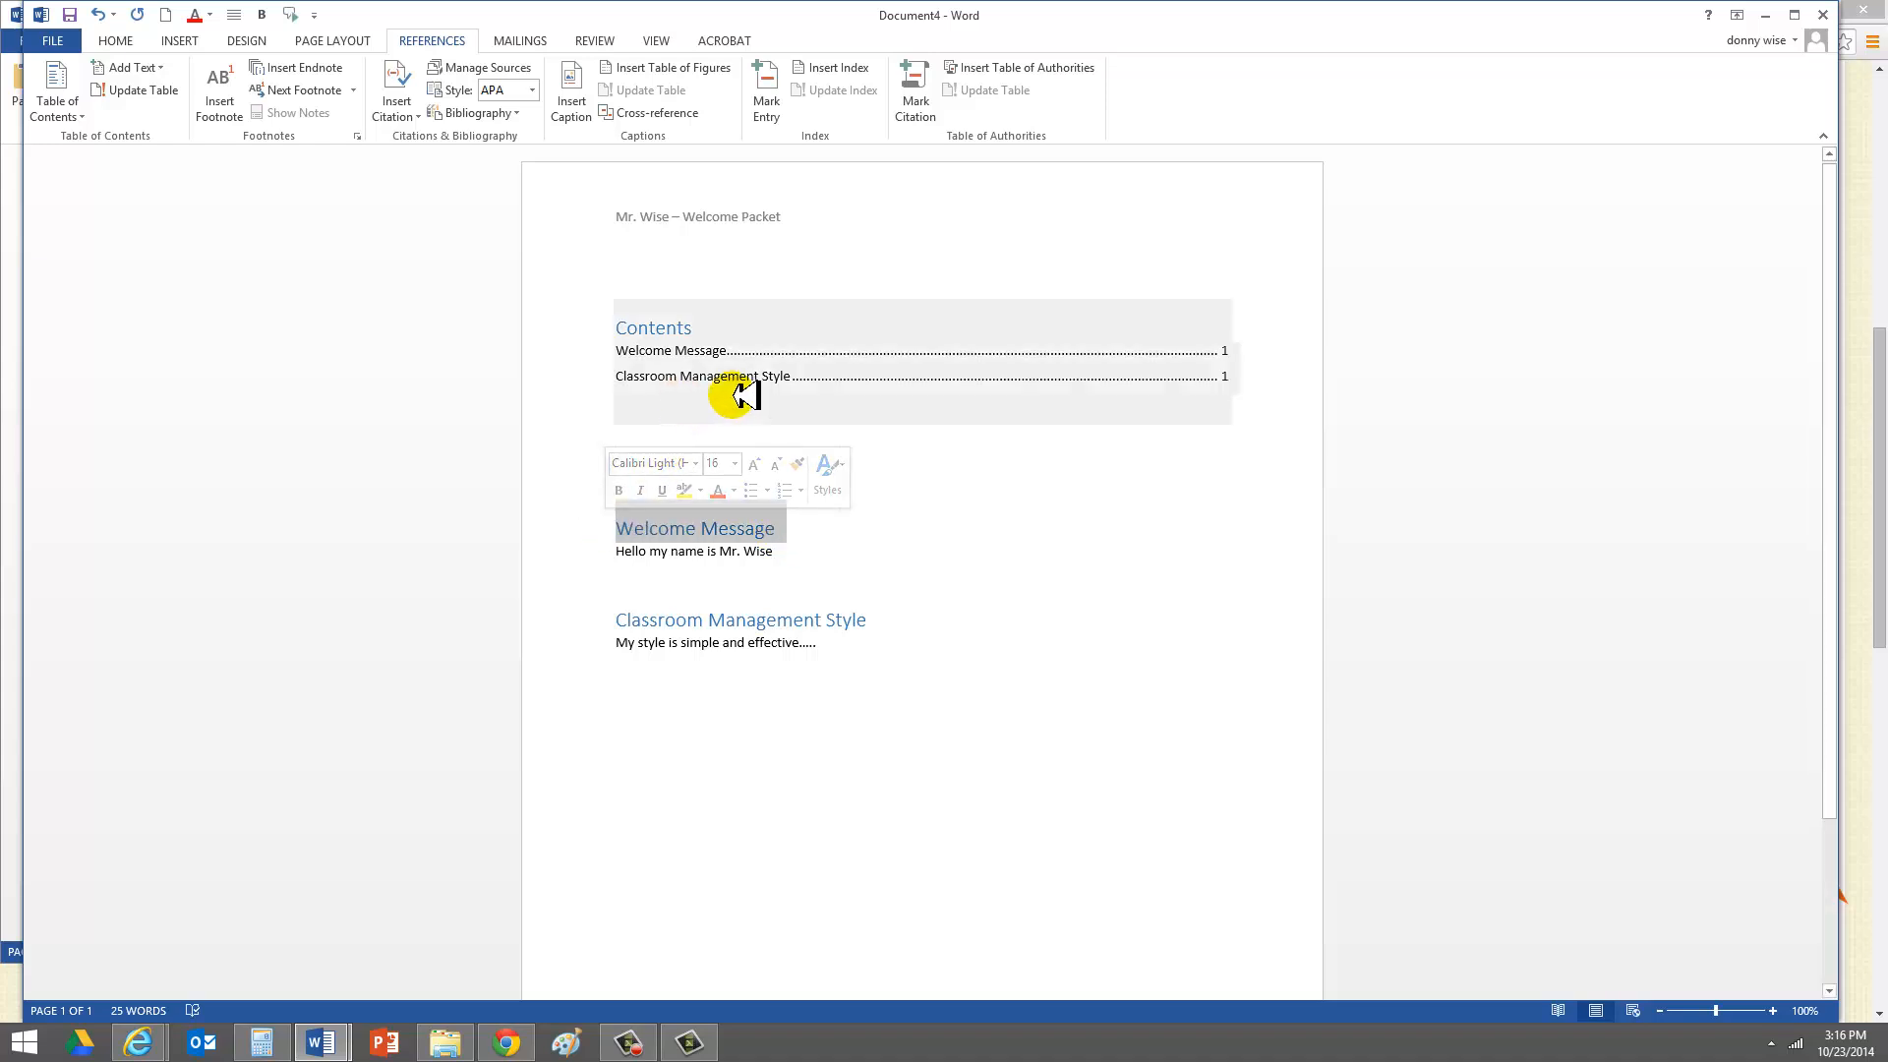
drag(878, 616, 612, 618)
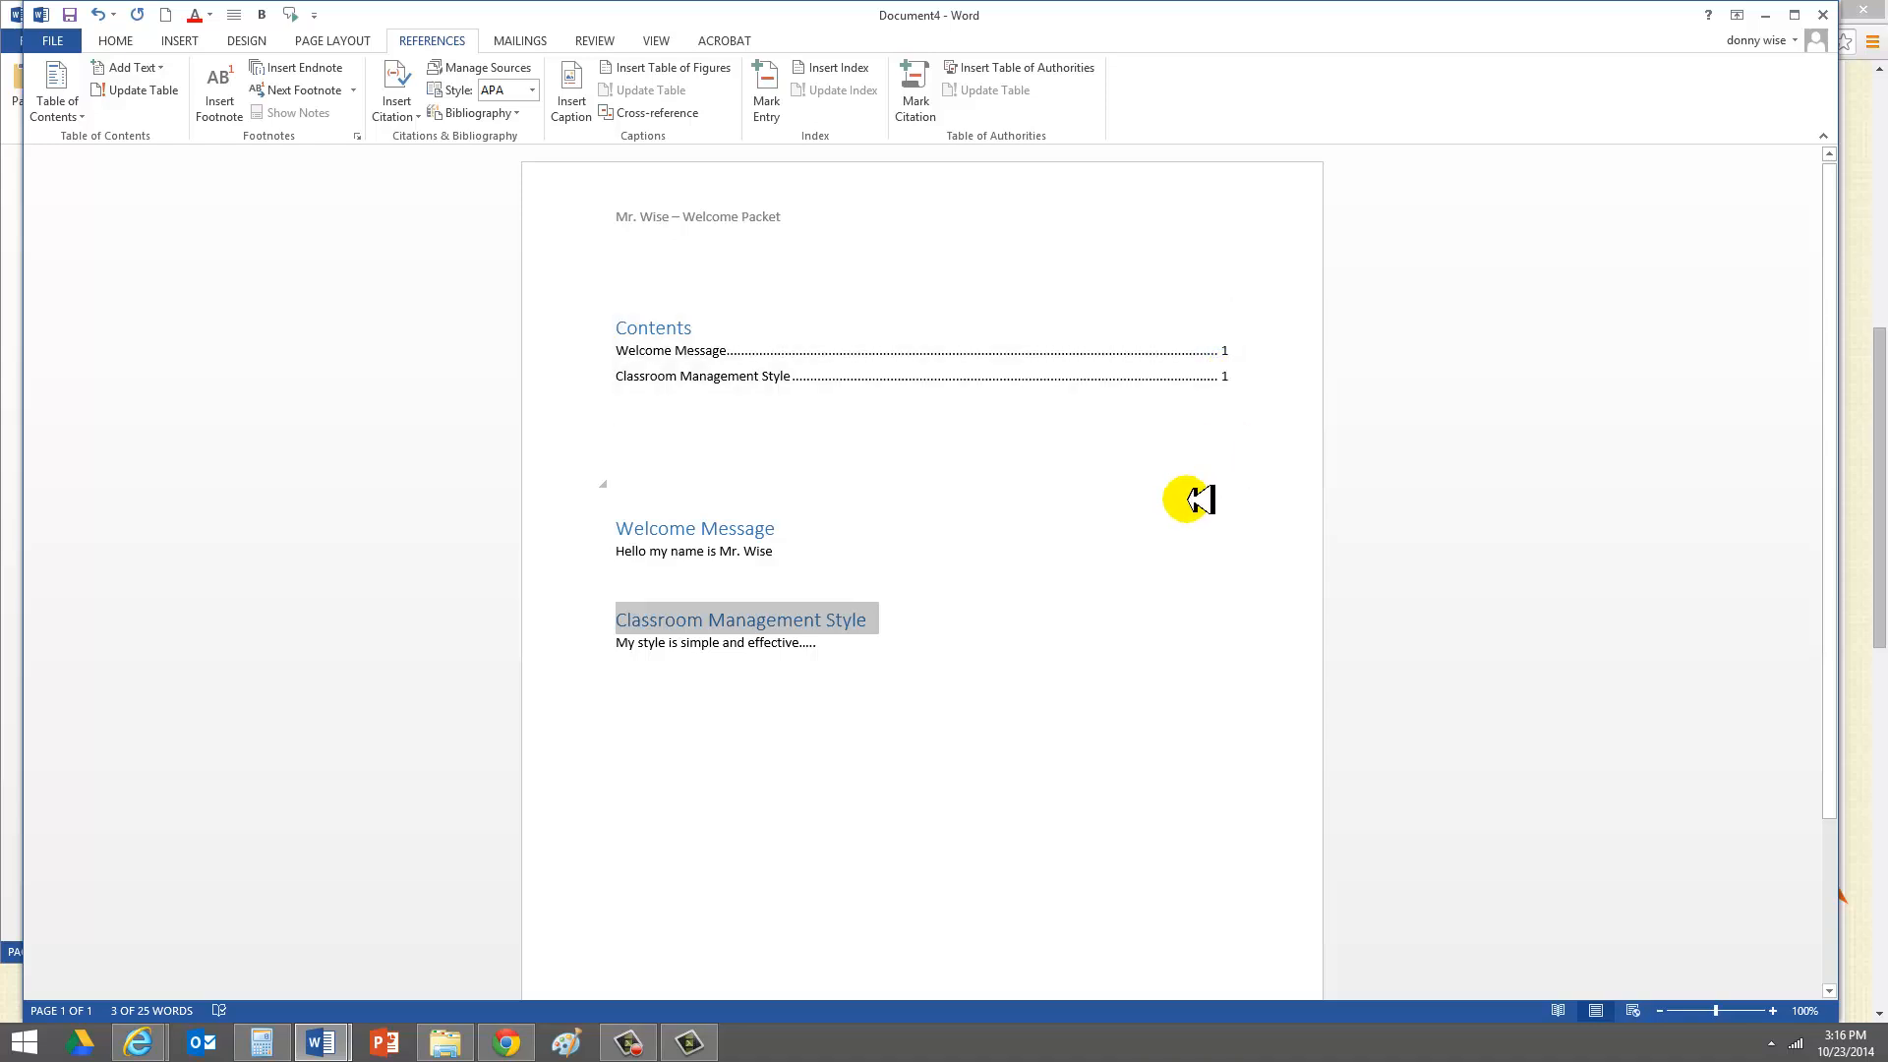
Insert page breaks above the Welcome Message and Classroom Management Style headings so each section starts on its own page
click(753, 462)
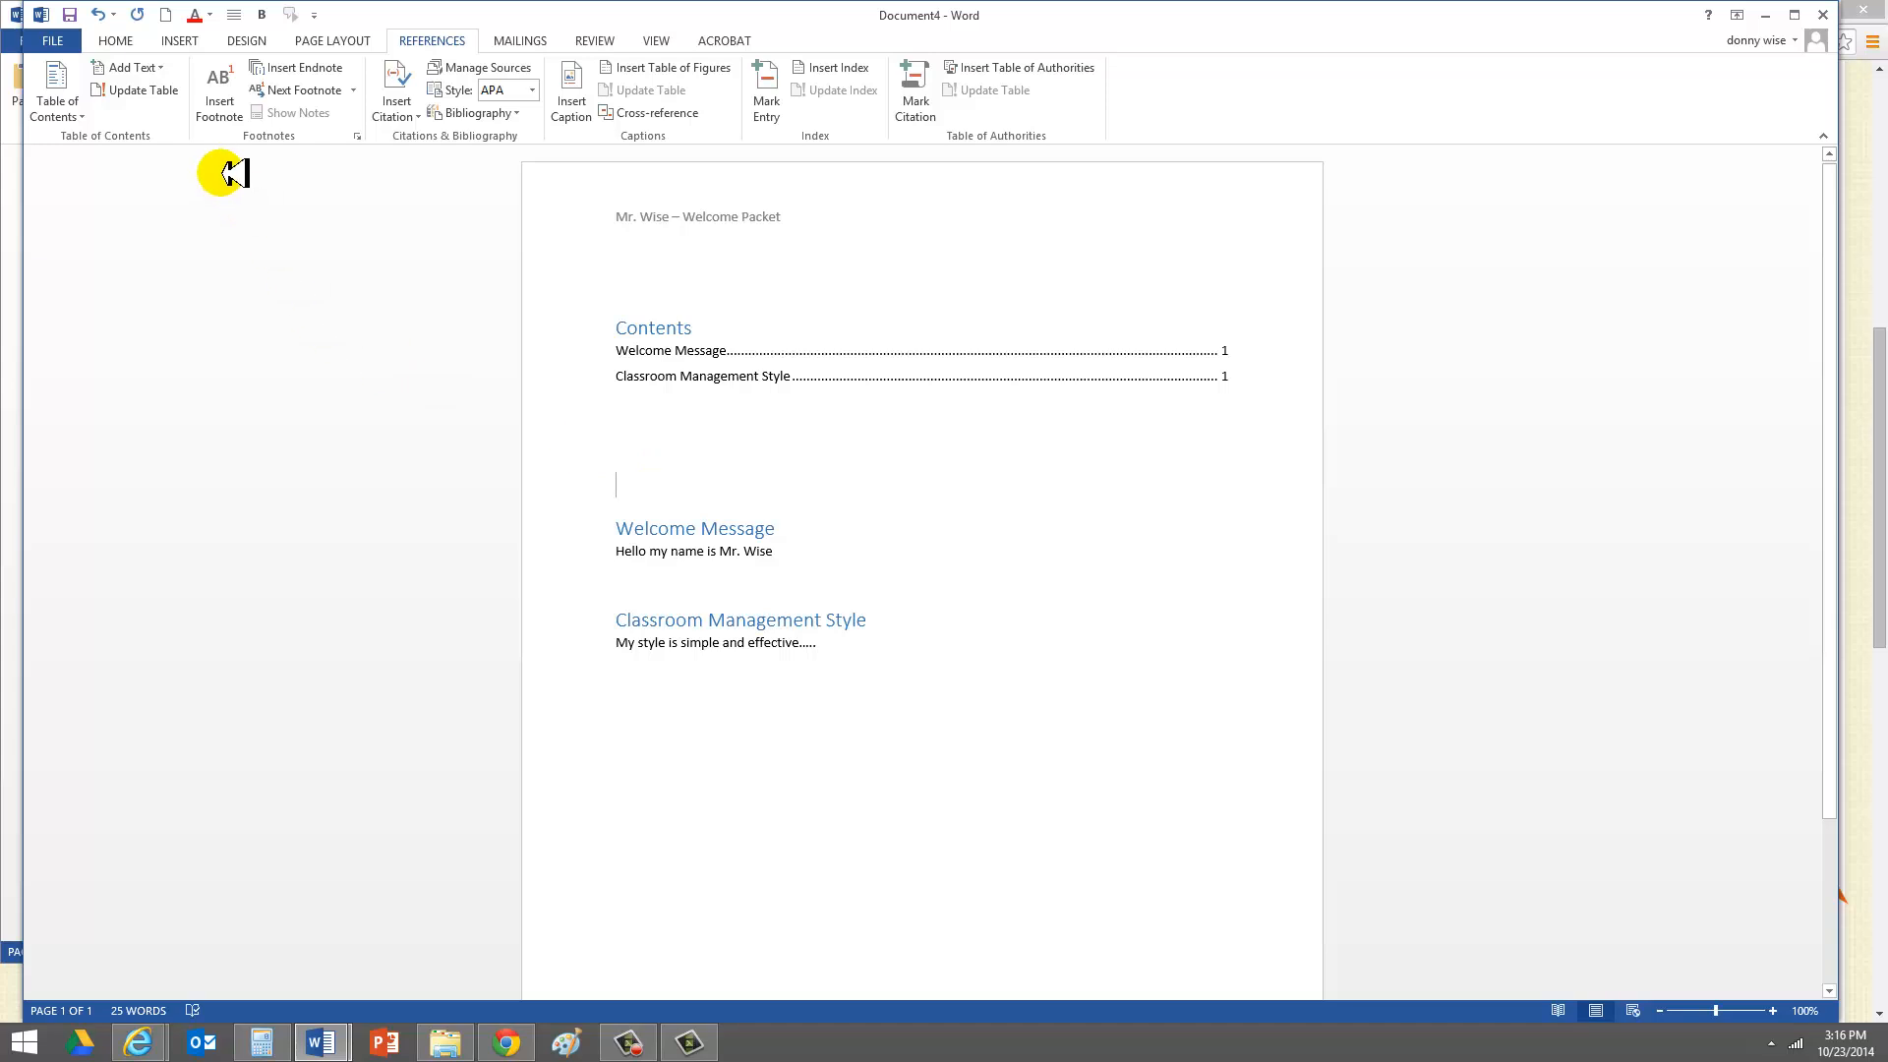
click(173, 37)
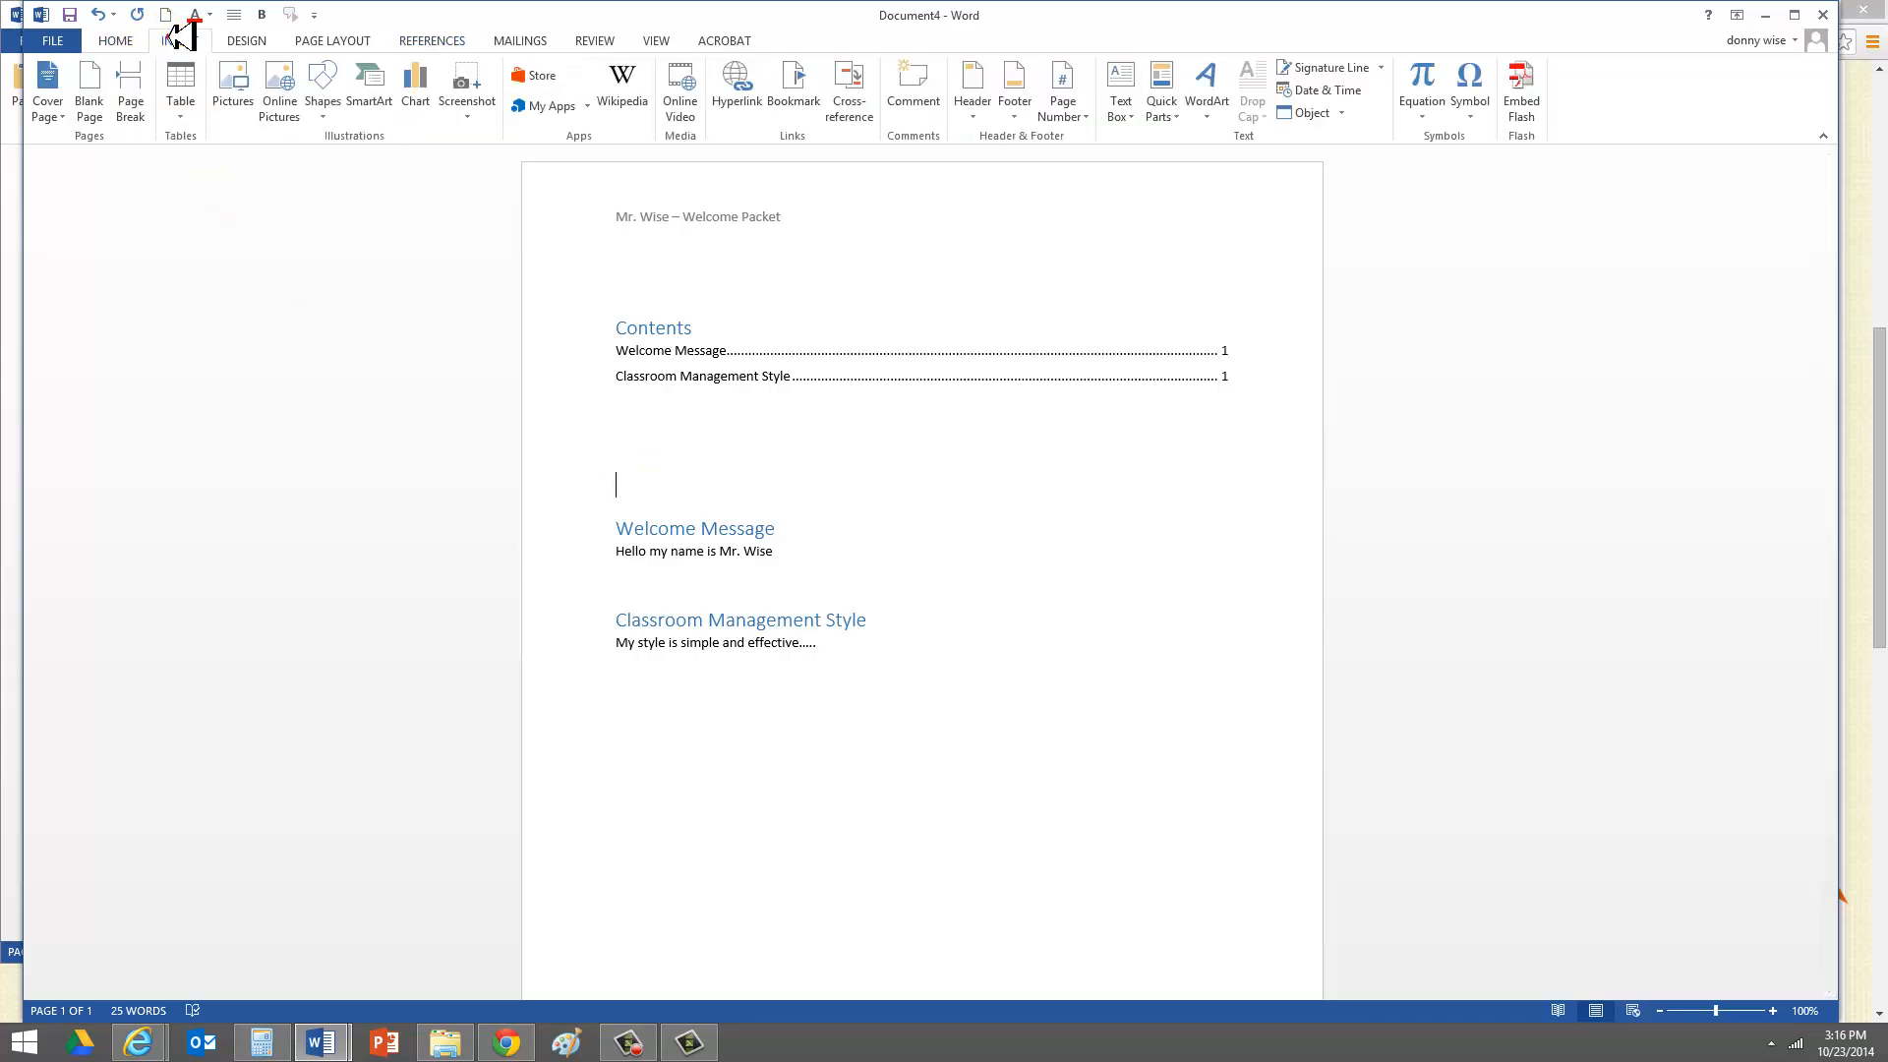
click(131, 79)
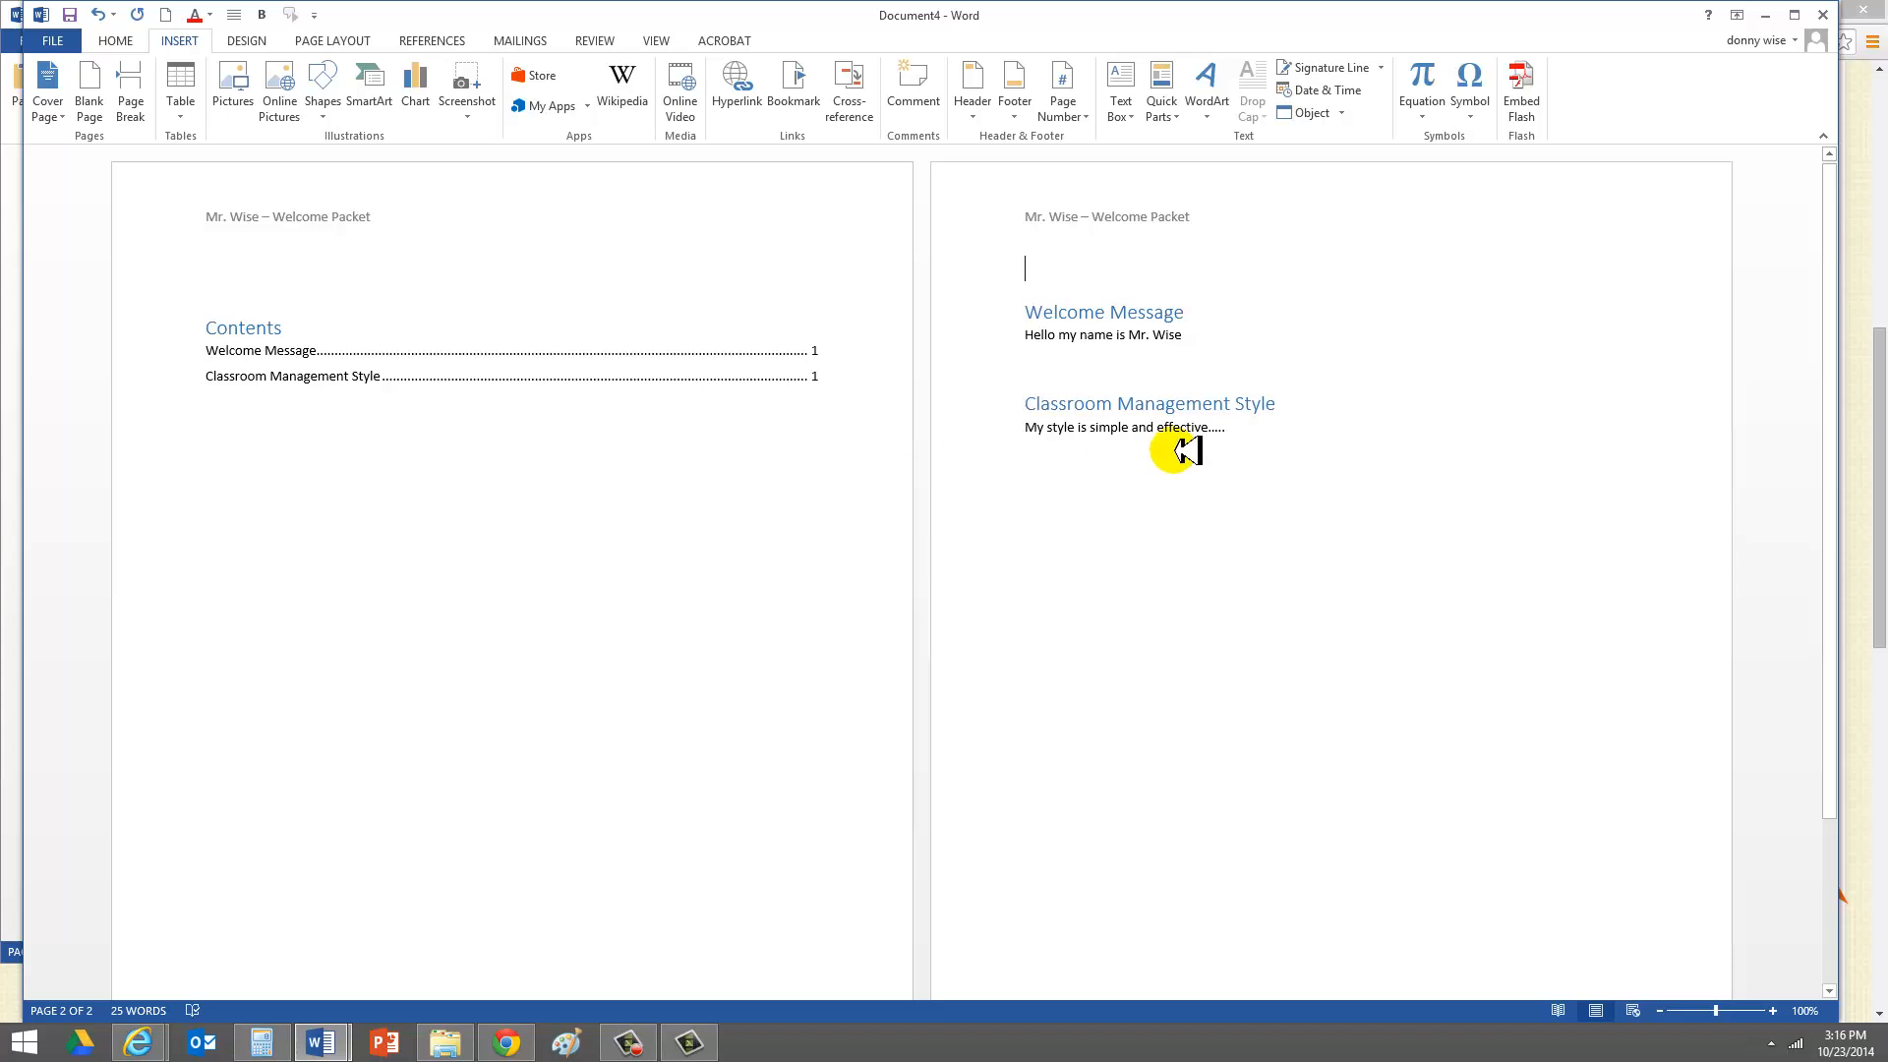
click(1092, 370)
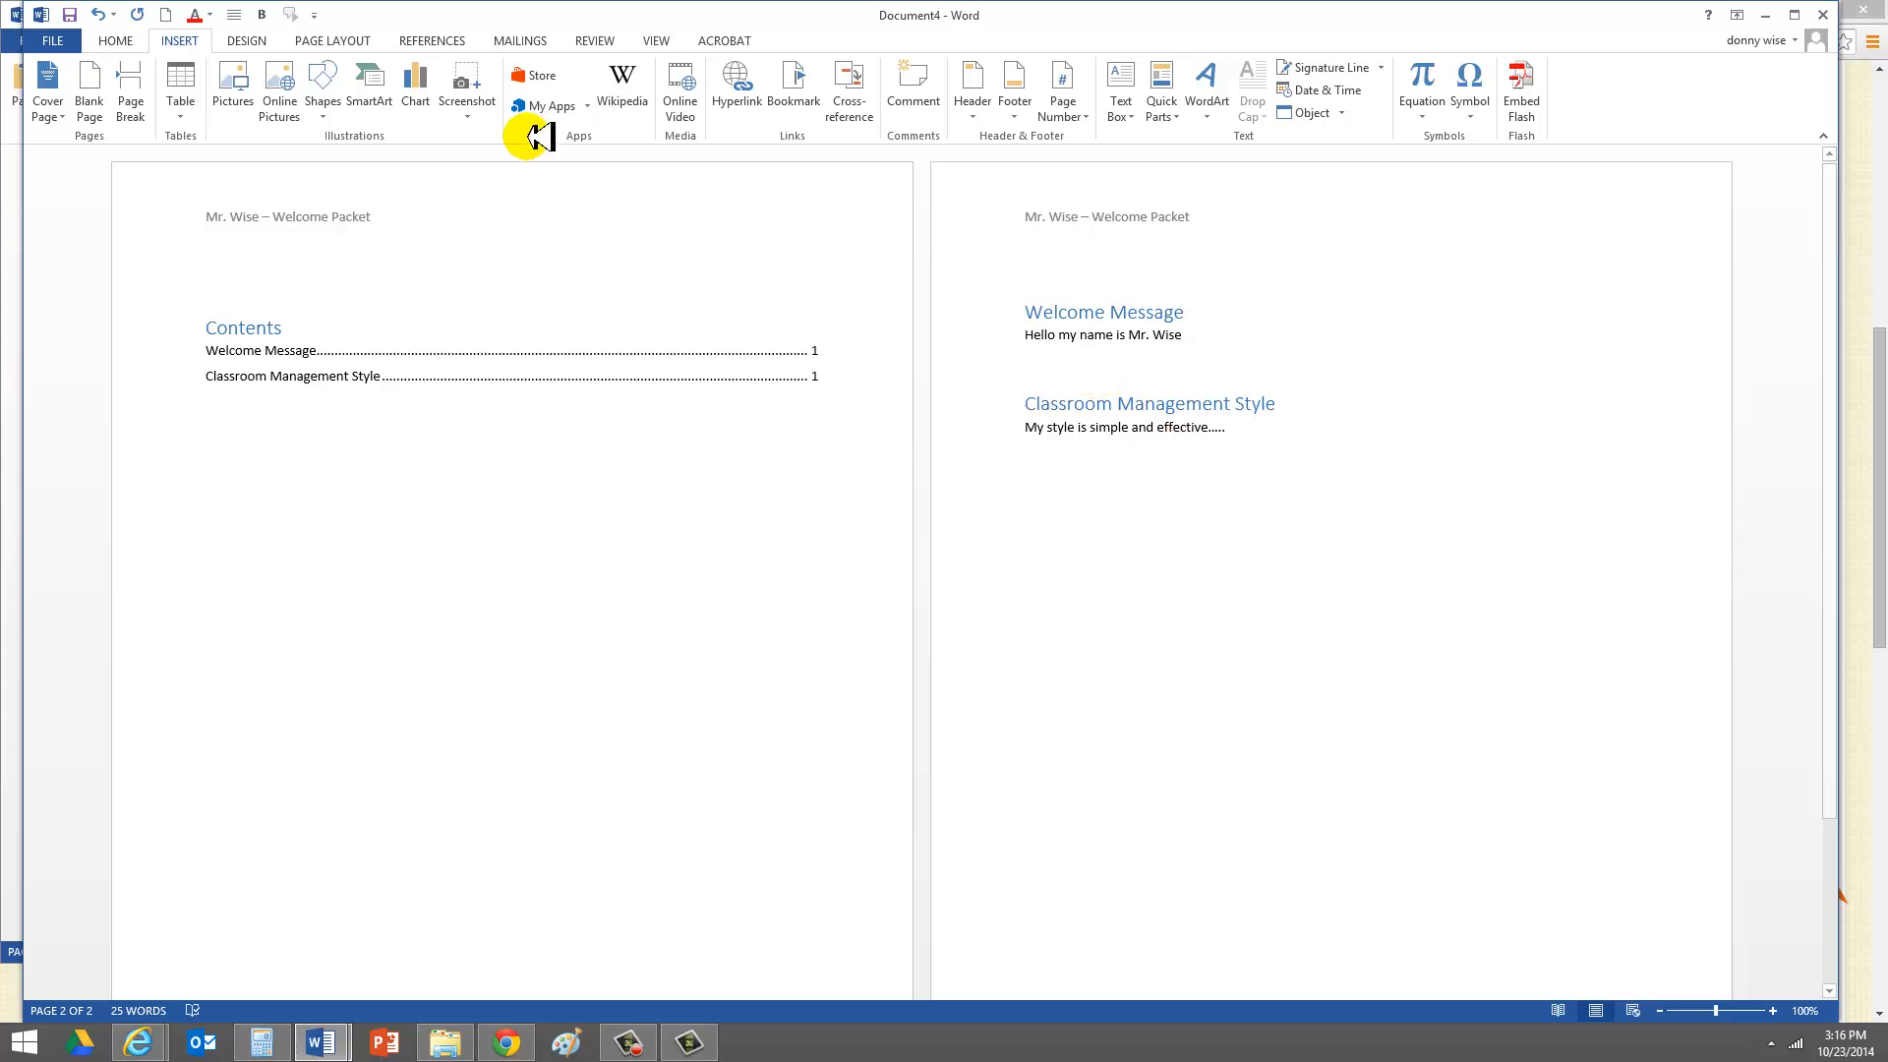
click(131, 77)
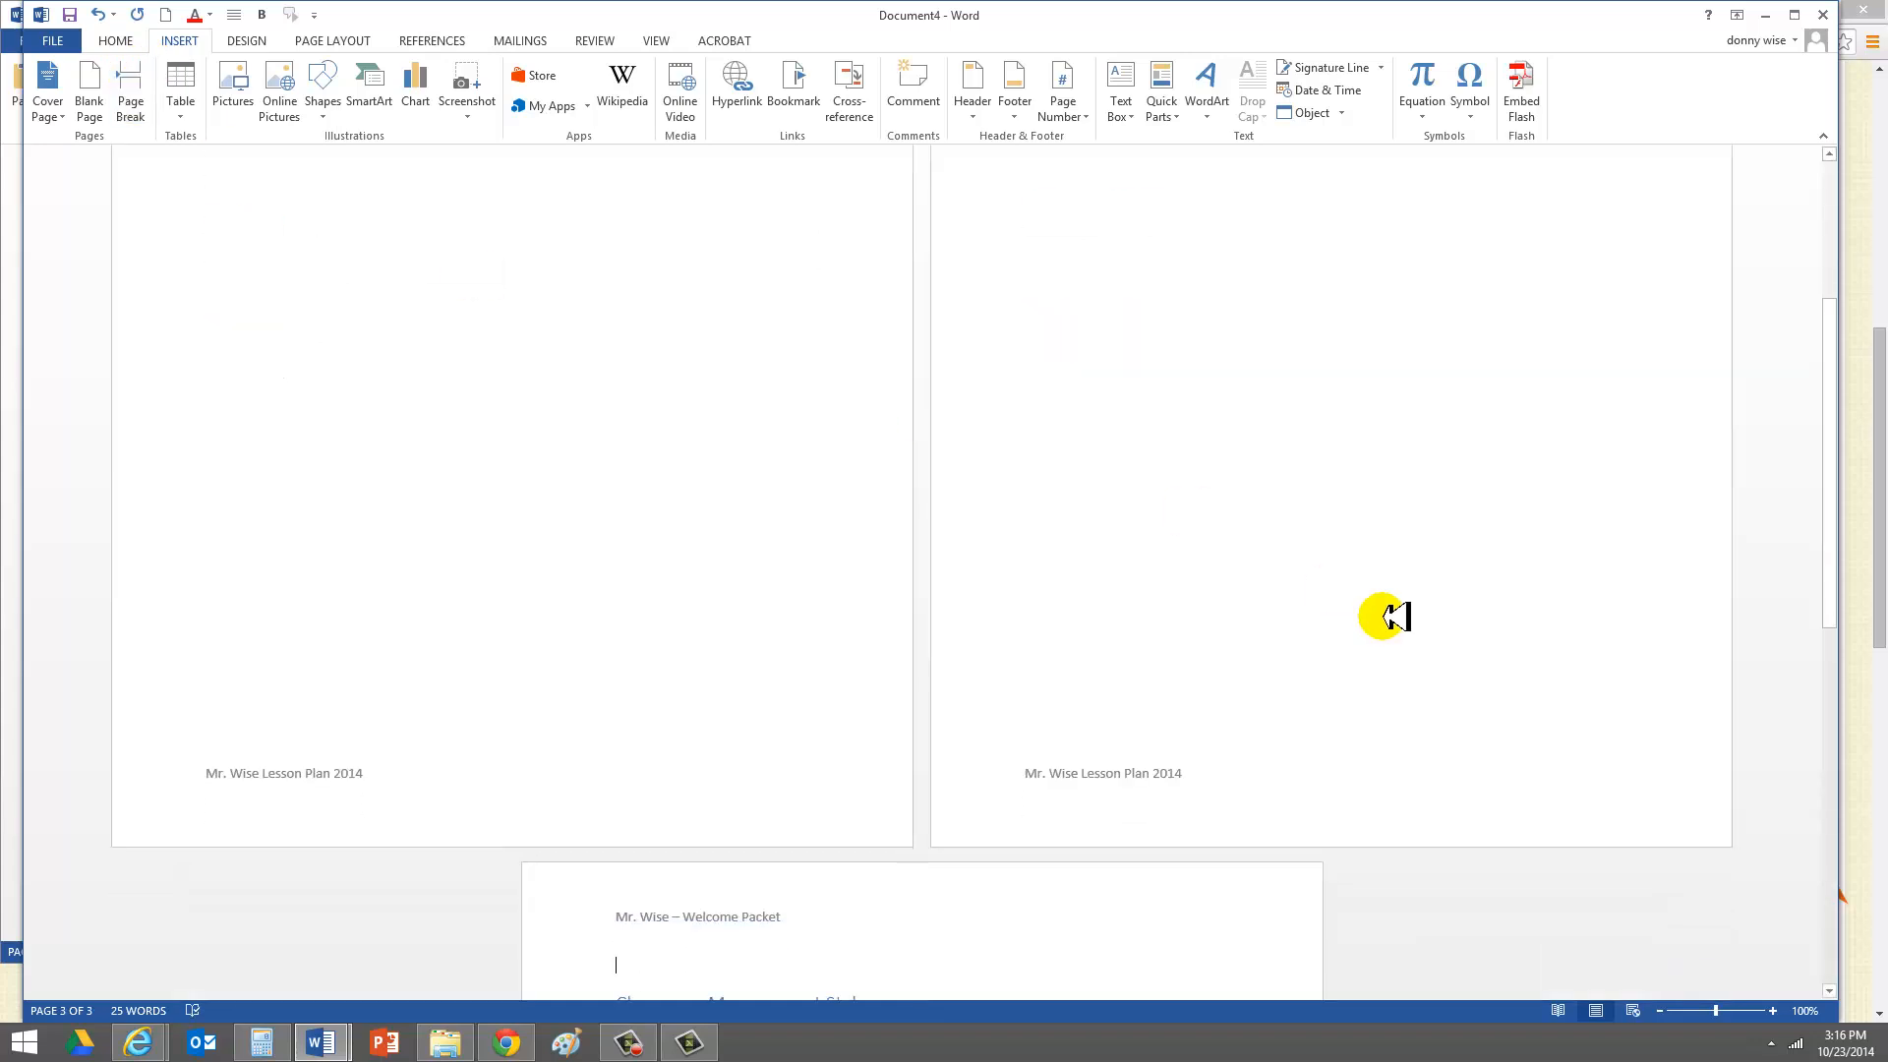
Update the entire table of contents on the first page to match the new page layout
drag(1827, 561, 1810, 333)
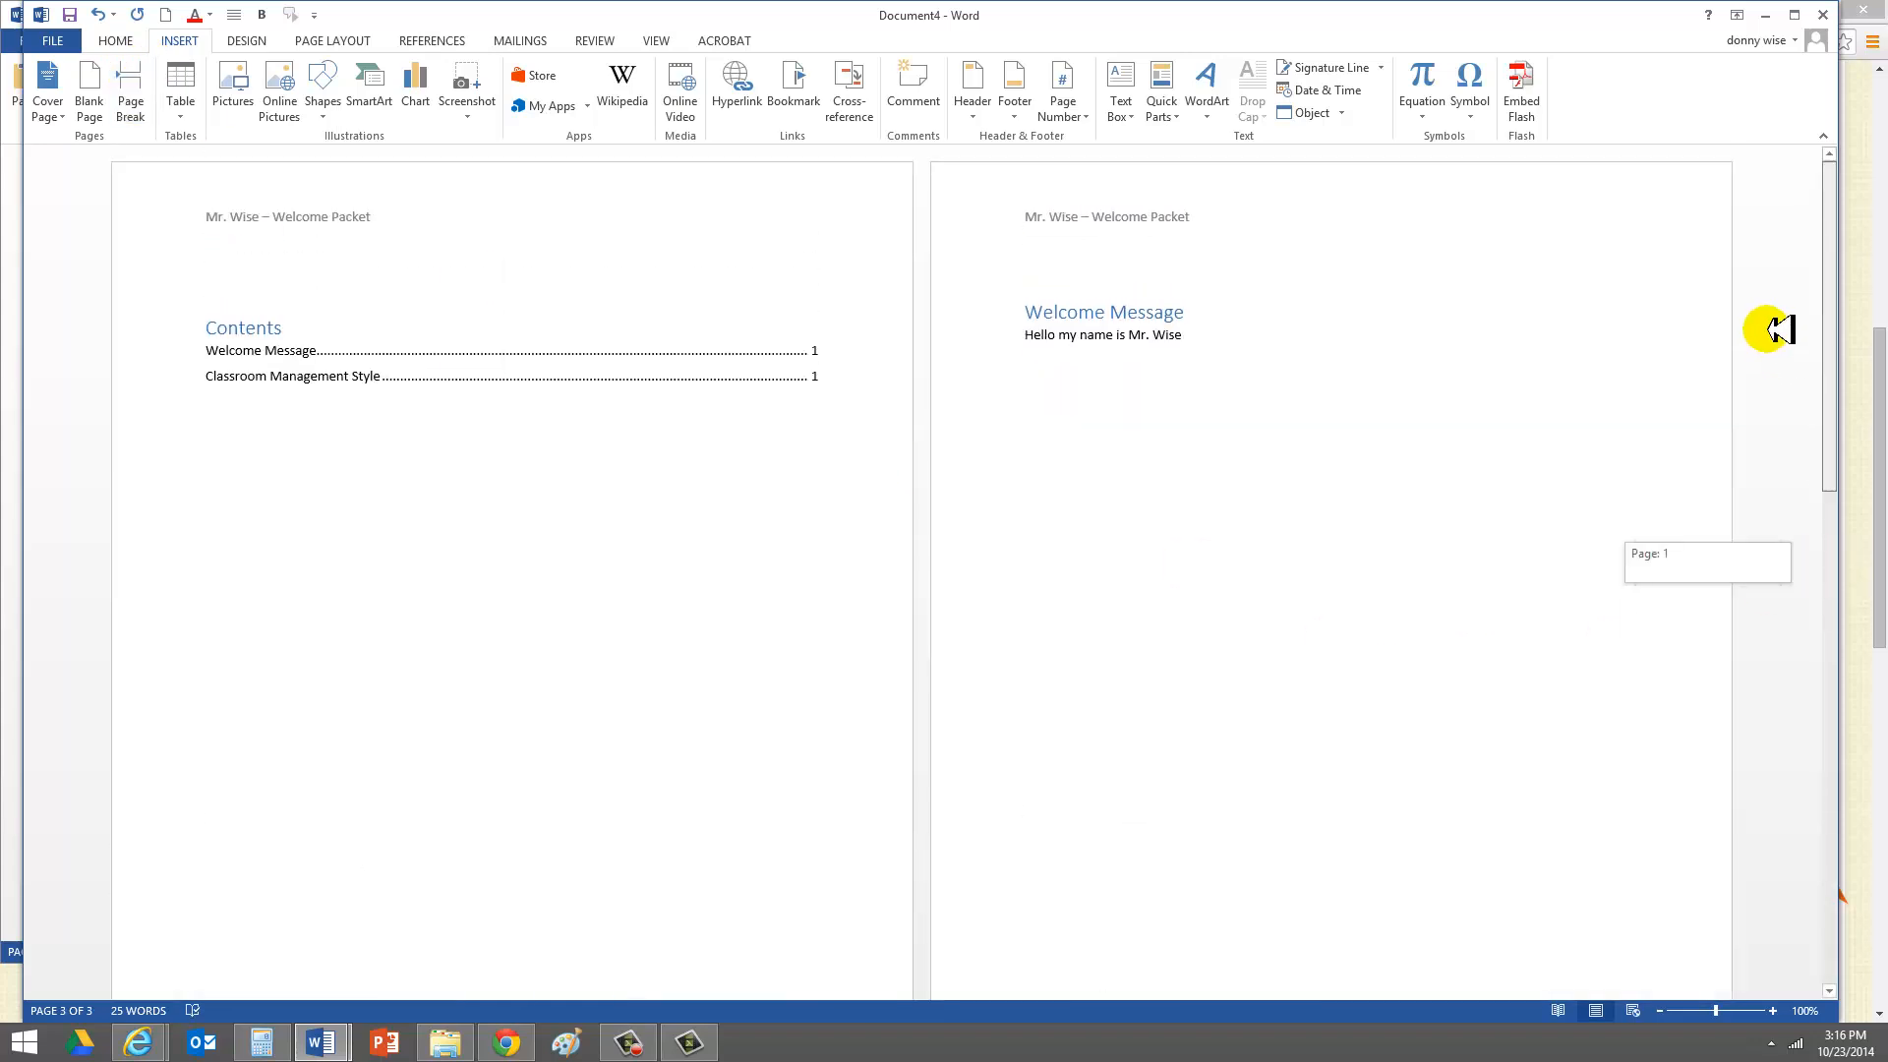
click(578, 347)
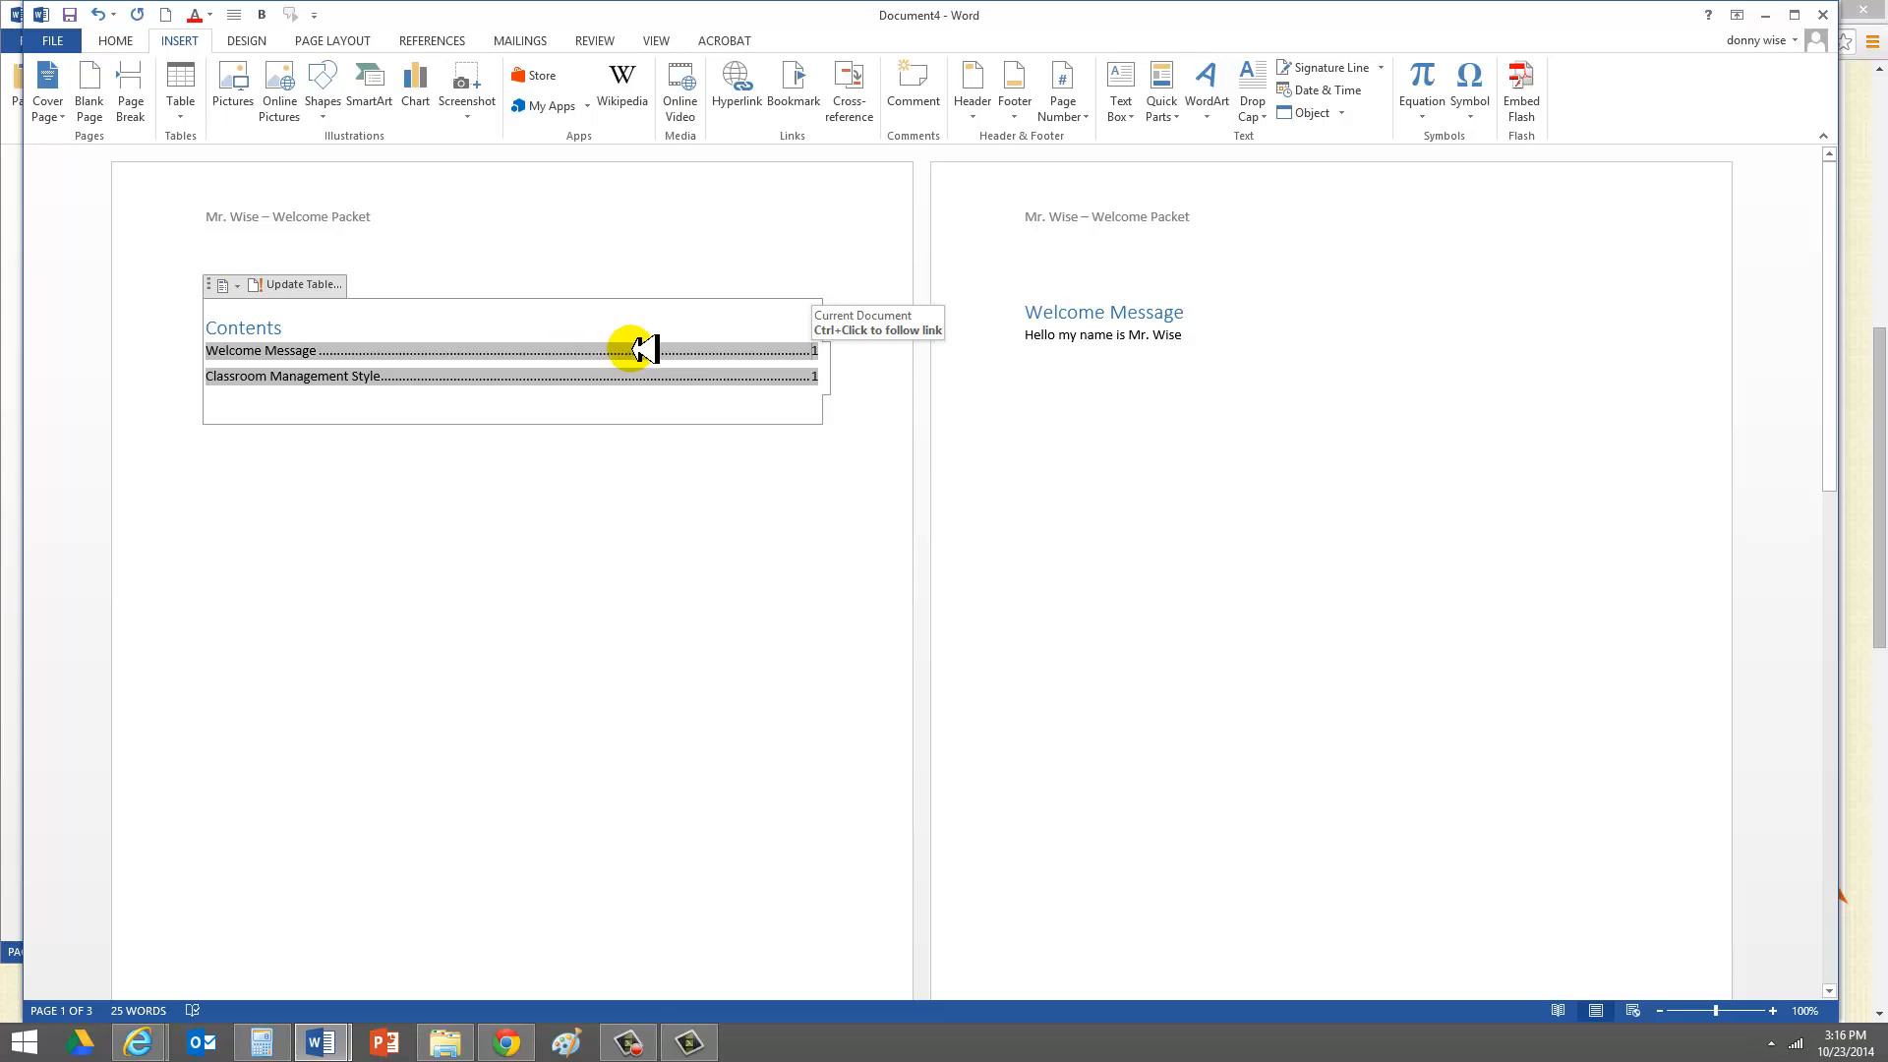
click(313, 283)
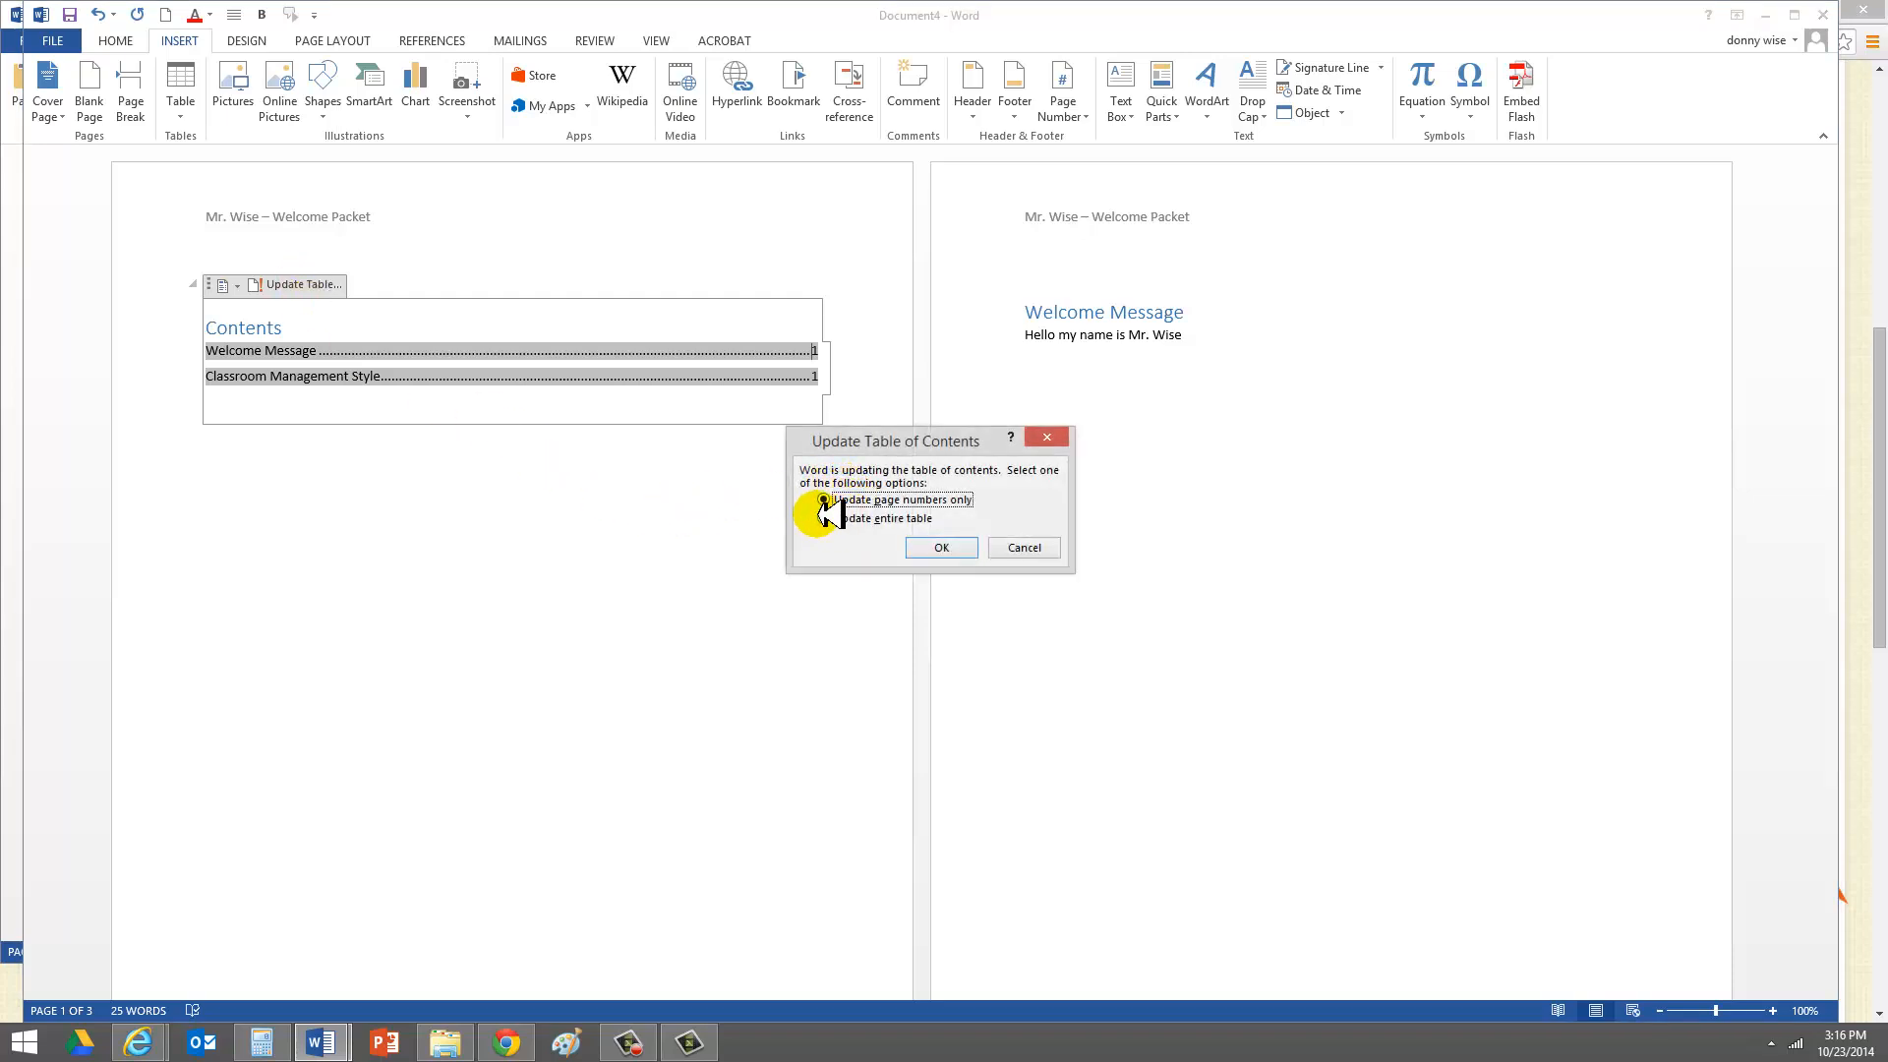
click(827, 518)
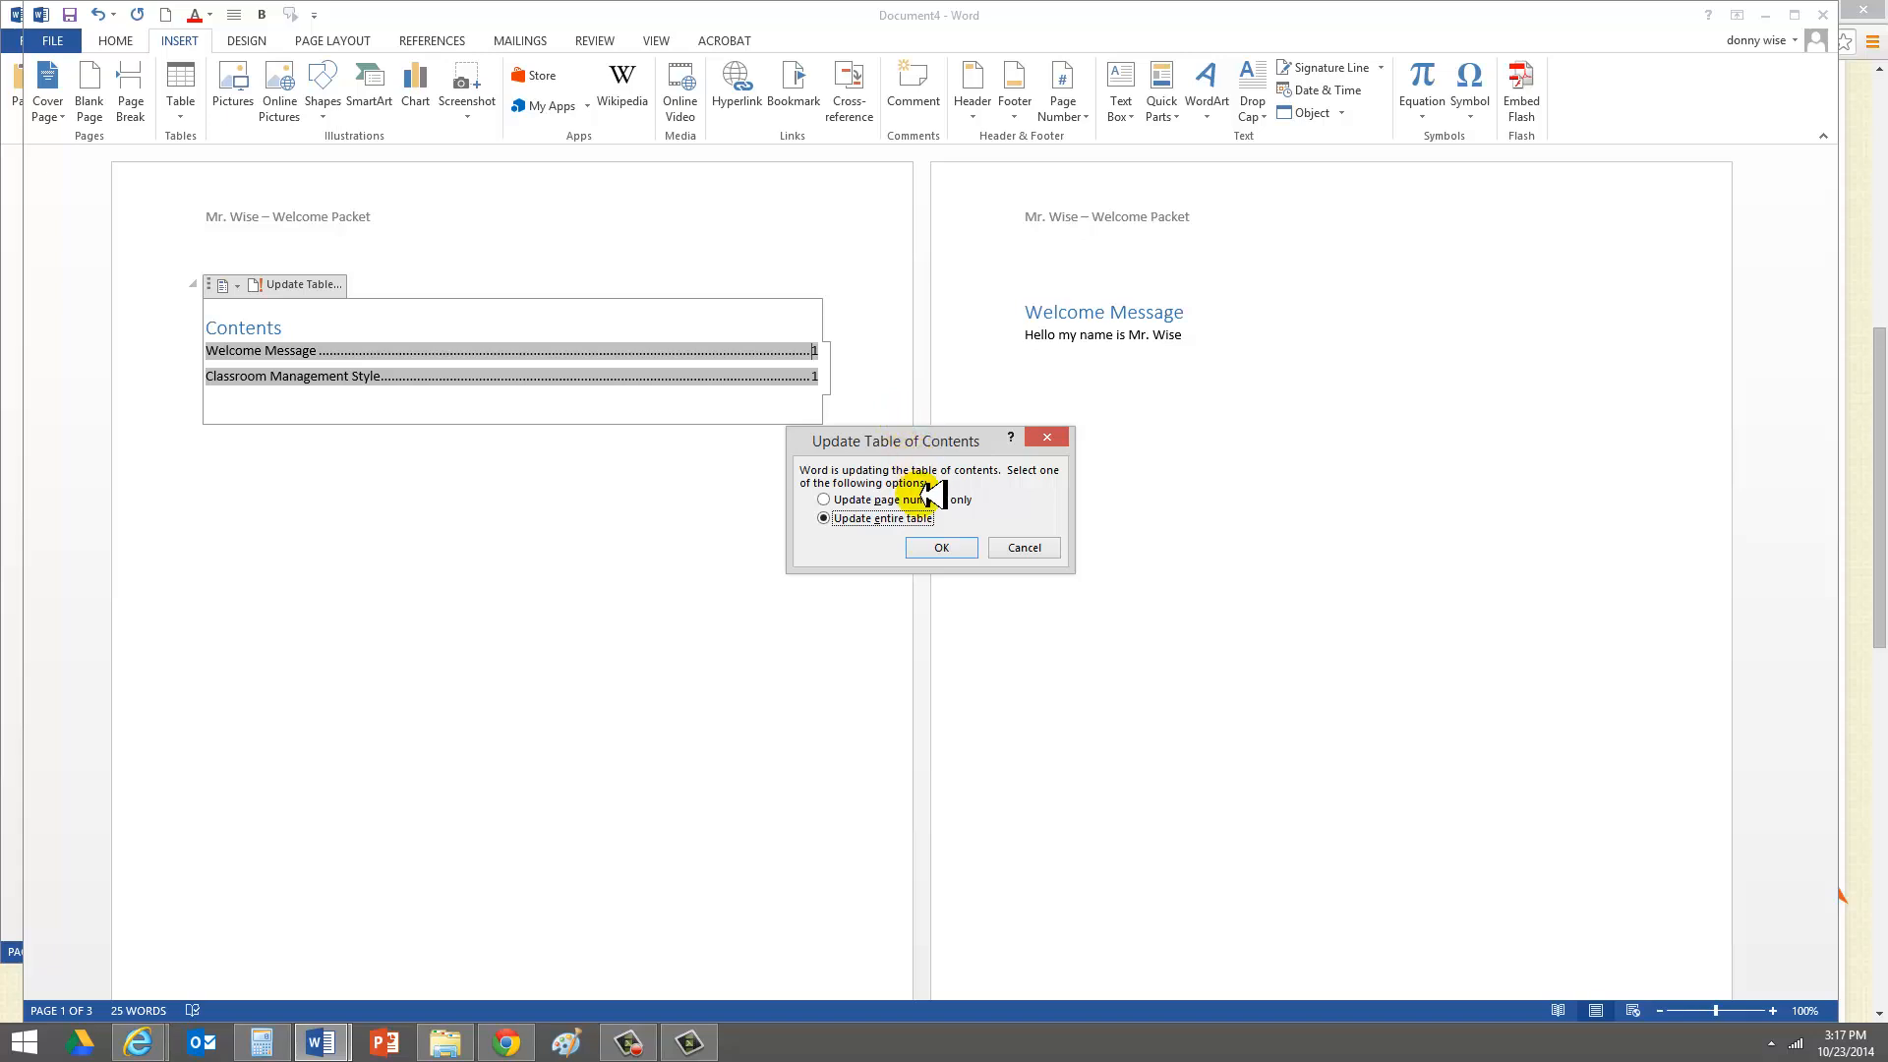
click(942, 548)
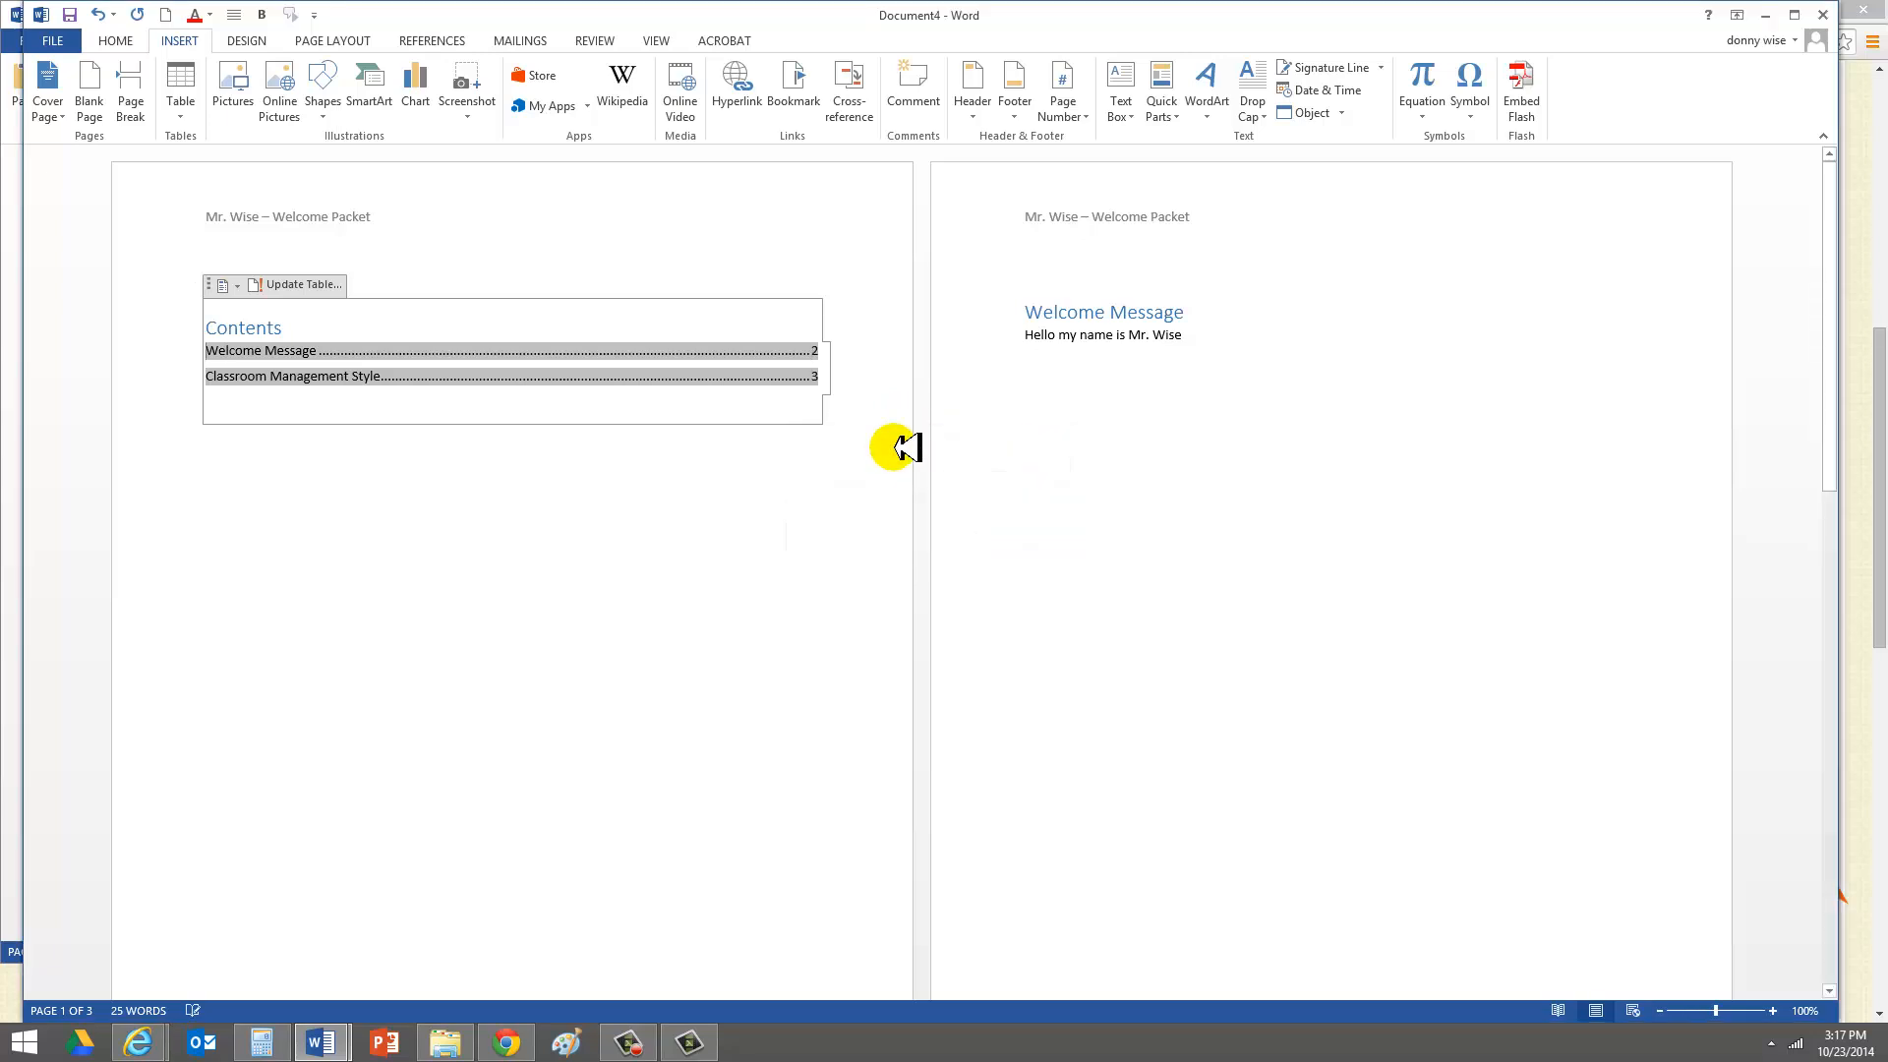
click(855, 385)
key(Down)
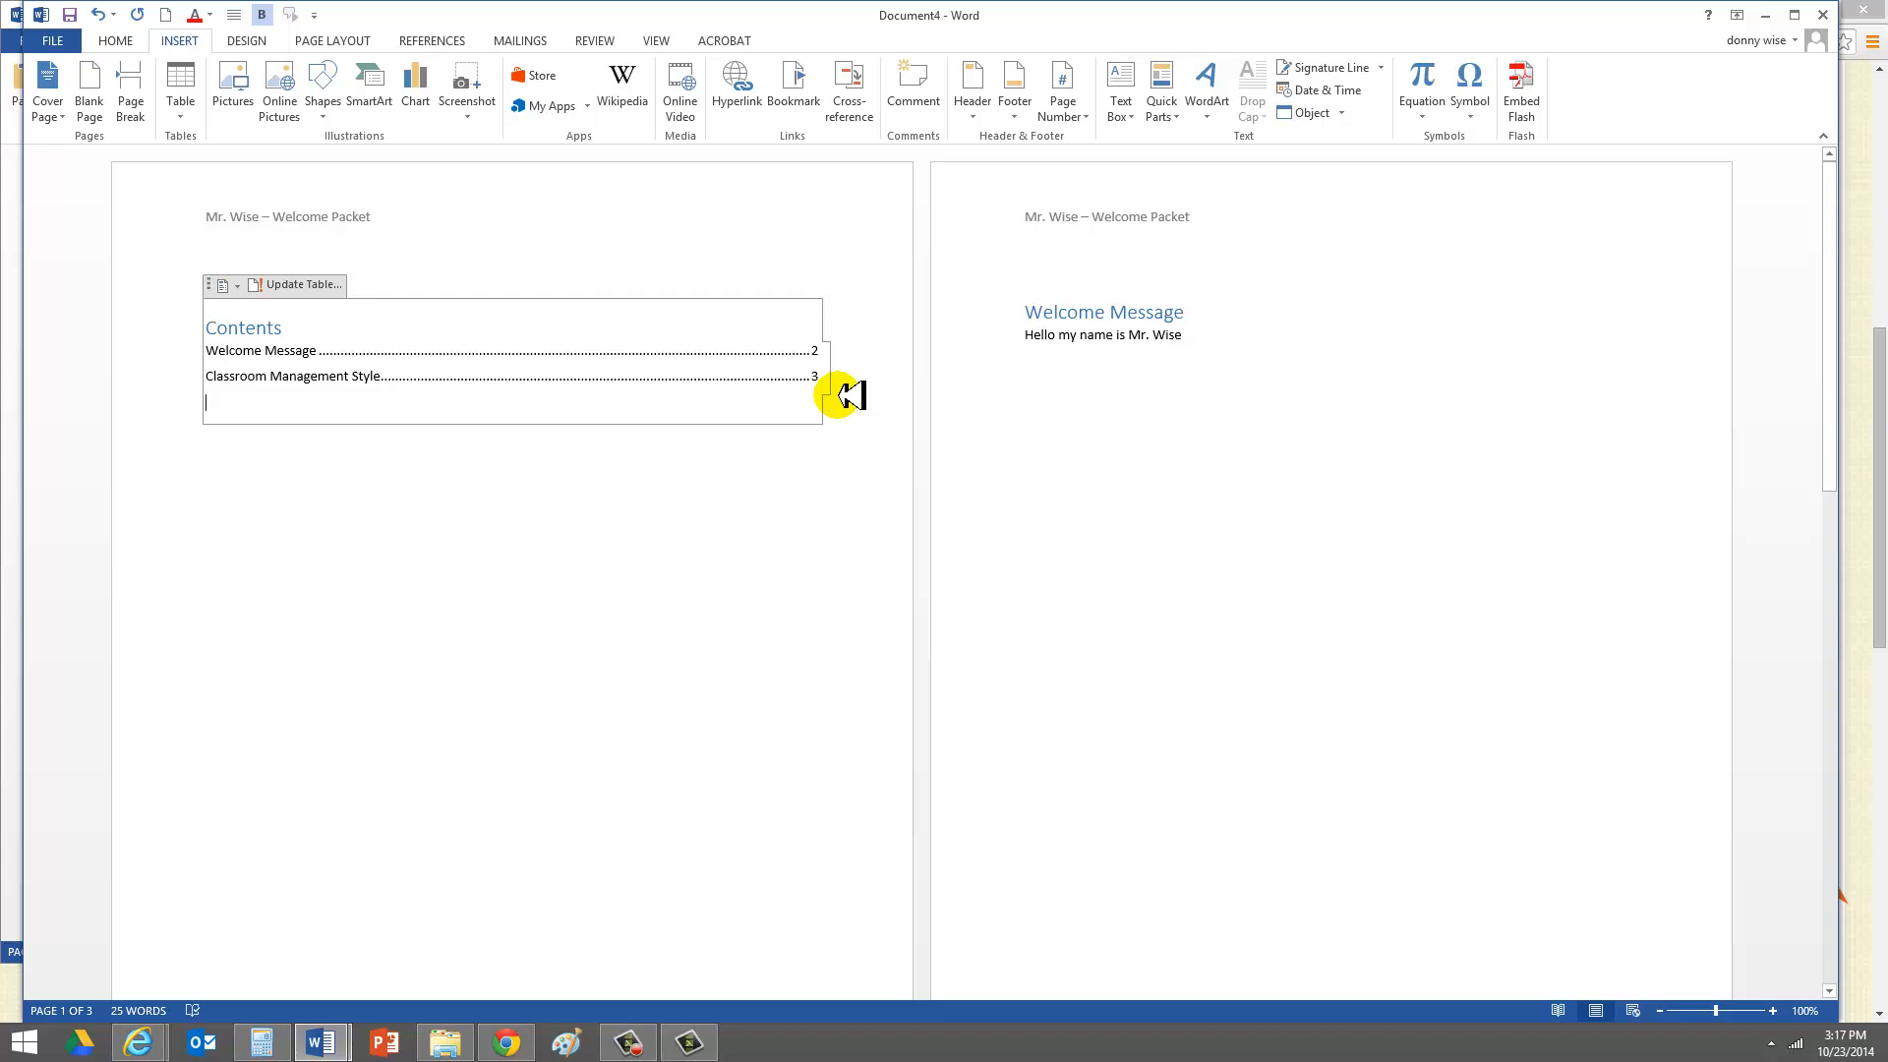
Switch to the course folder in File Explorer and open the document "Microsoft Word for the Classroom -updated-10-22-Final"
key(alt+Tab)
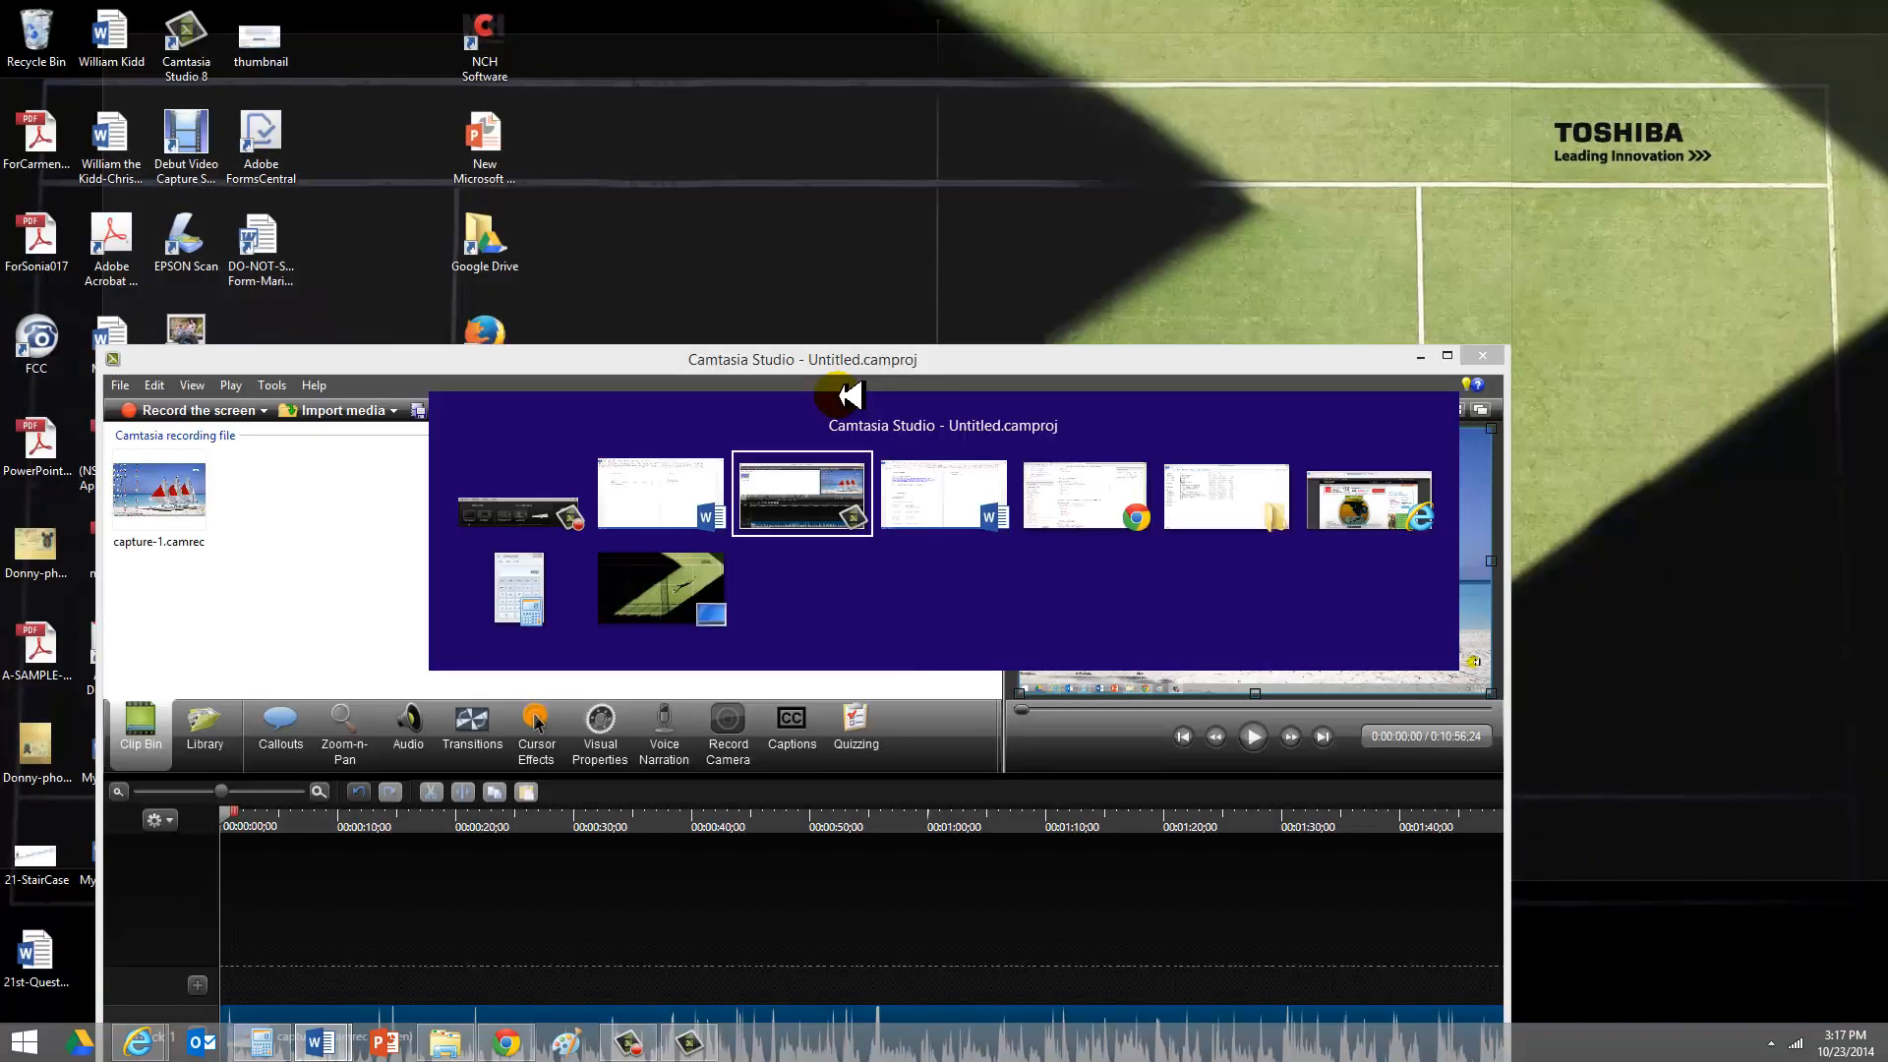
key(alt+Tab)
key(alt+Tab)
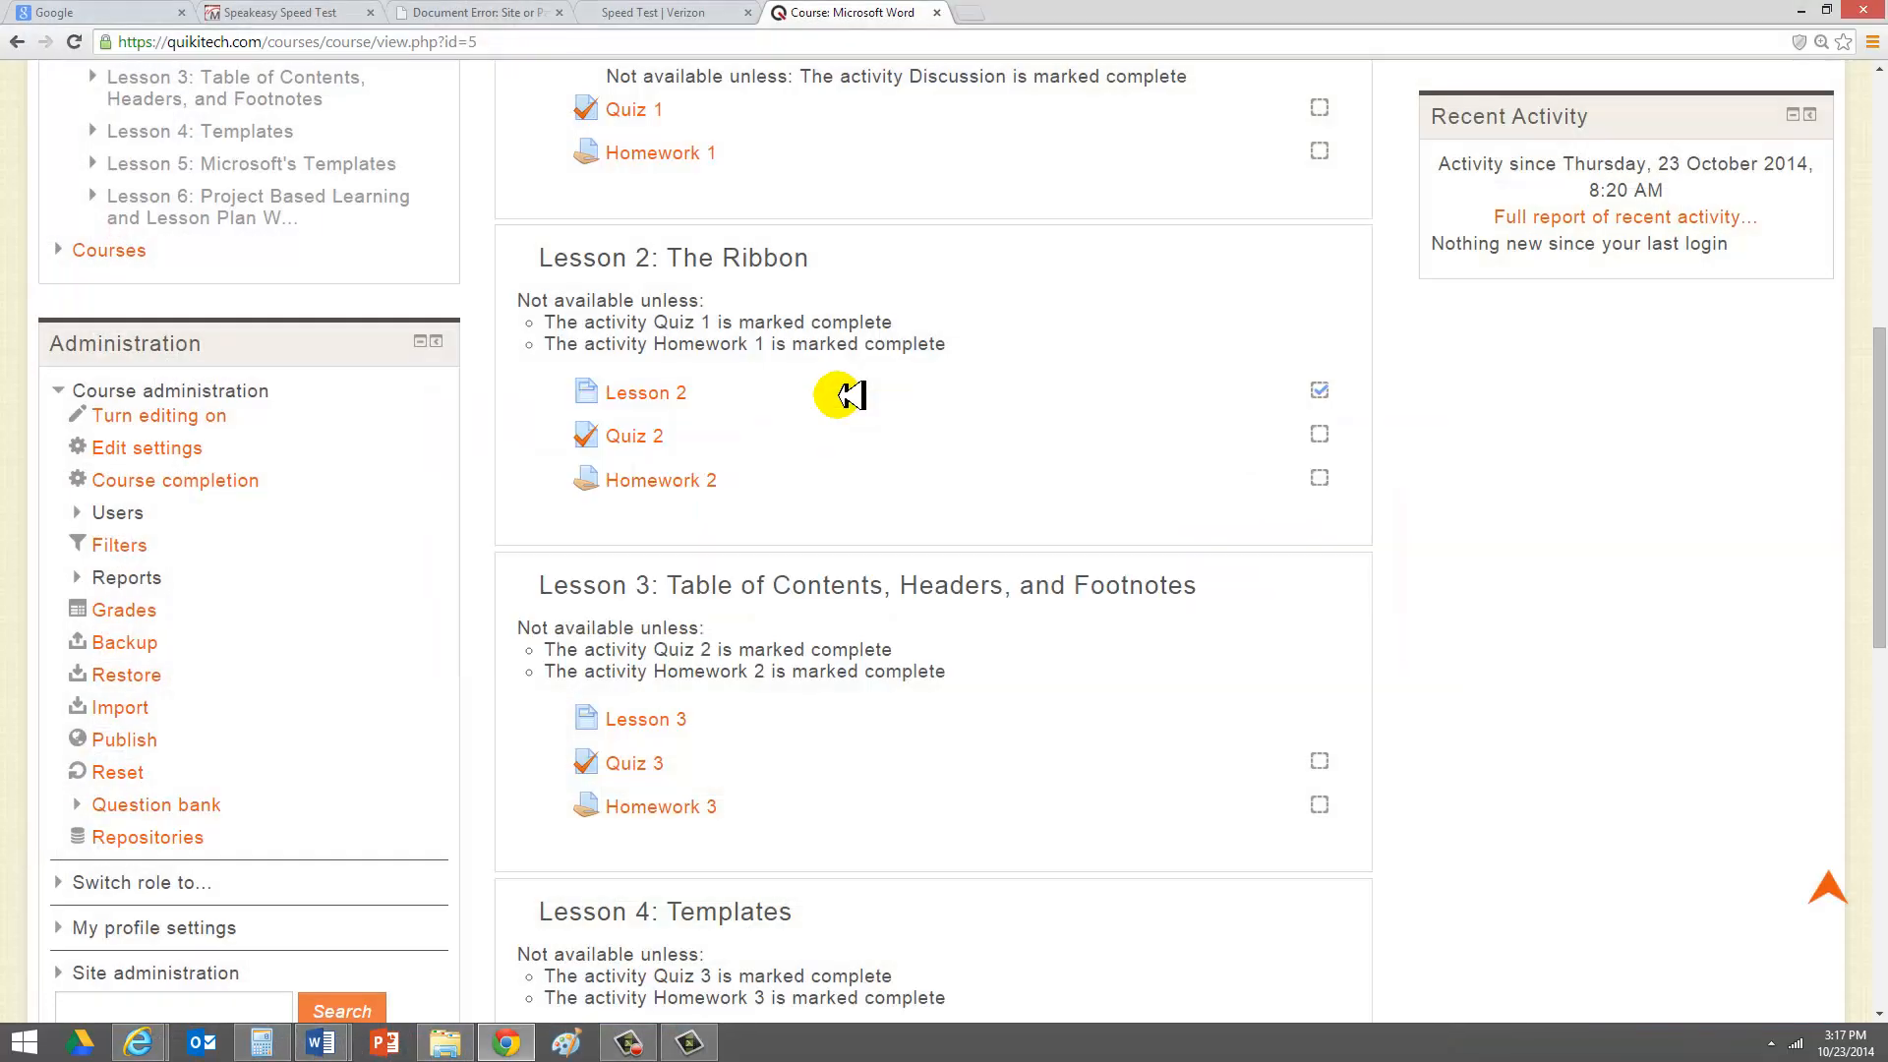
key(alt+Tab)
key(alt+Tab)
key(alt+Tab)
key(alt+Tab)
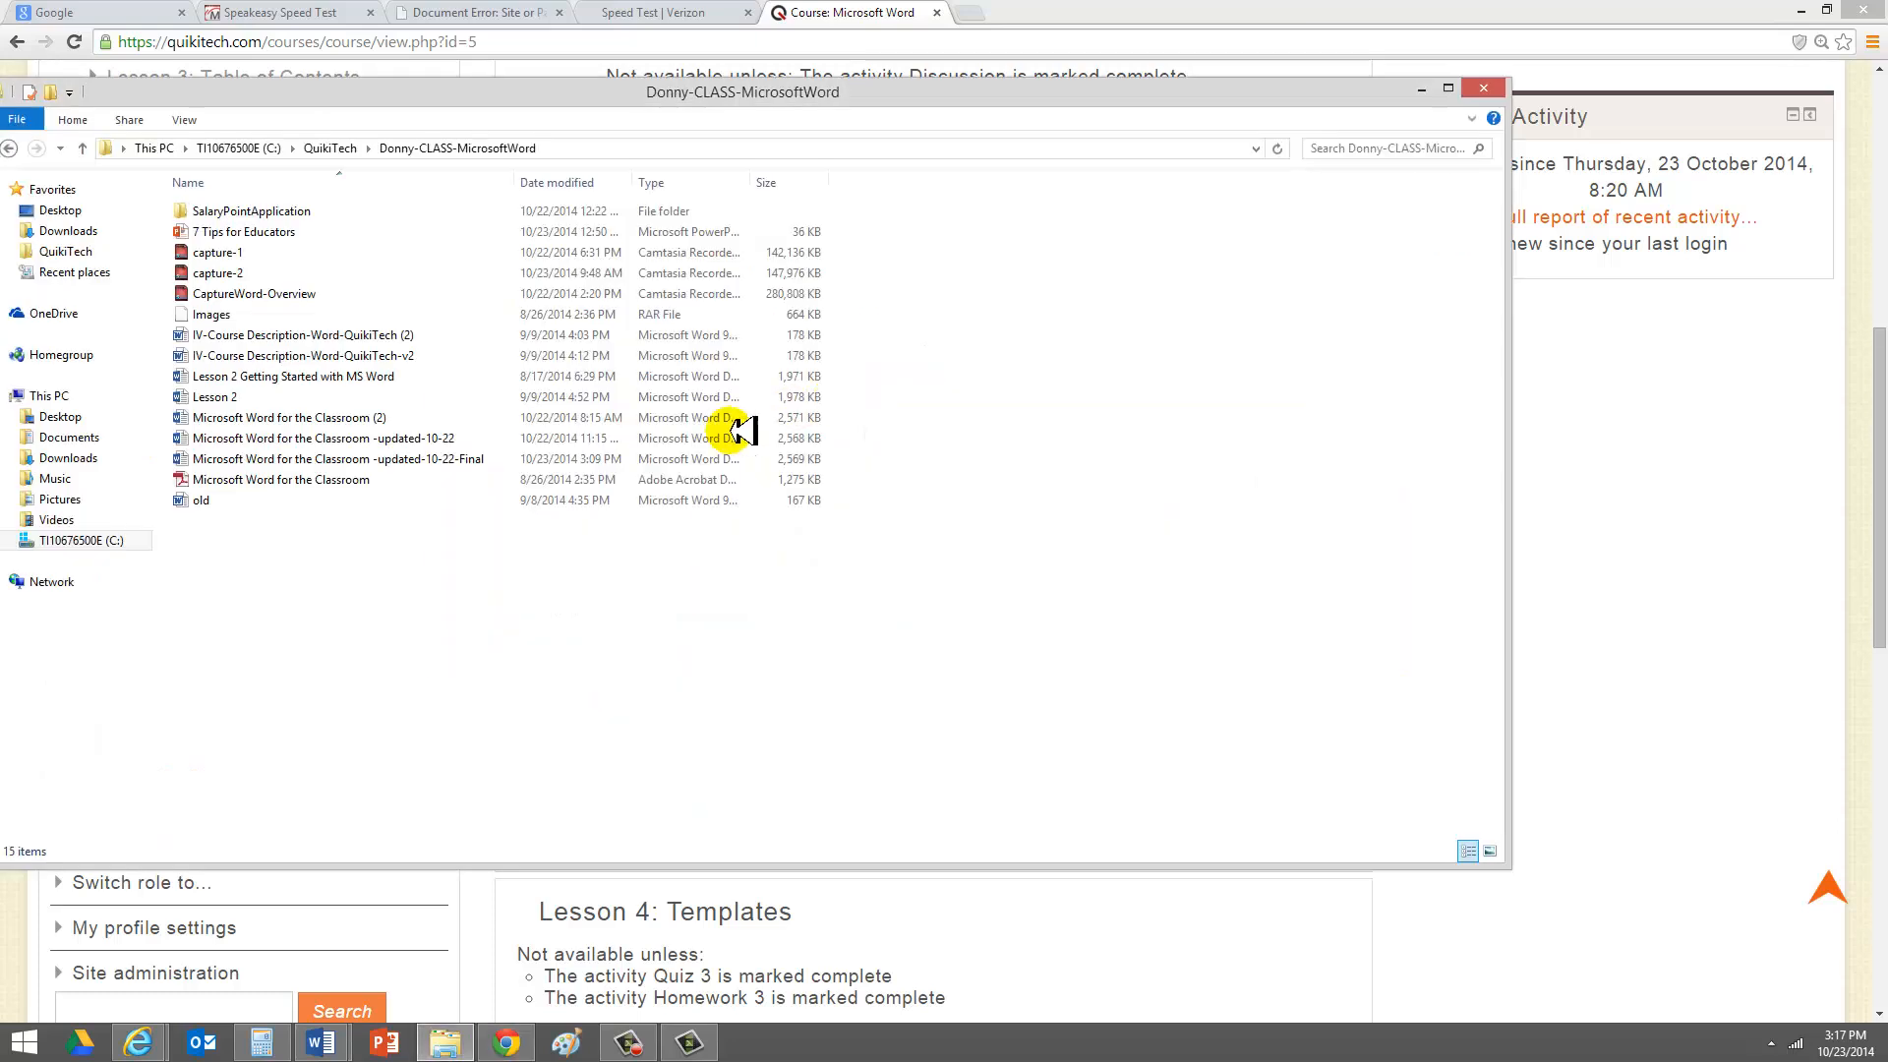
click(430, 463)
click(432, 463)
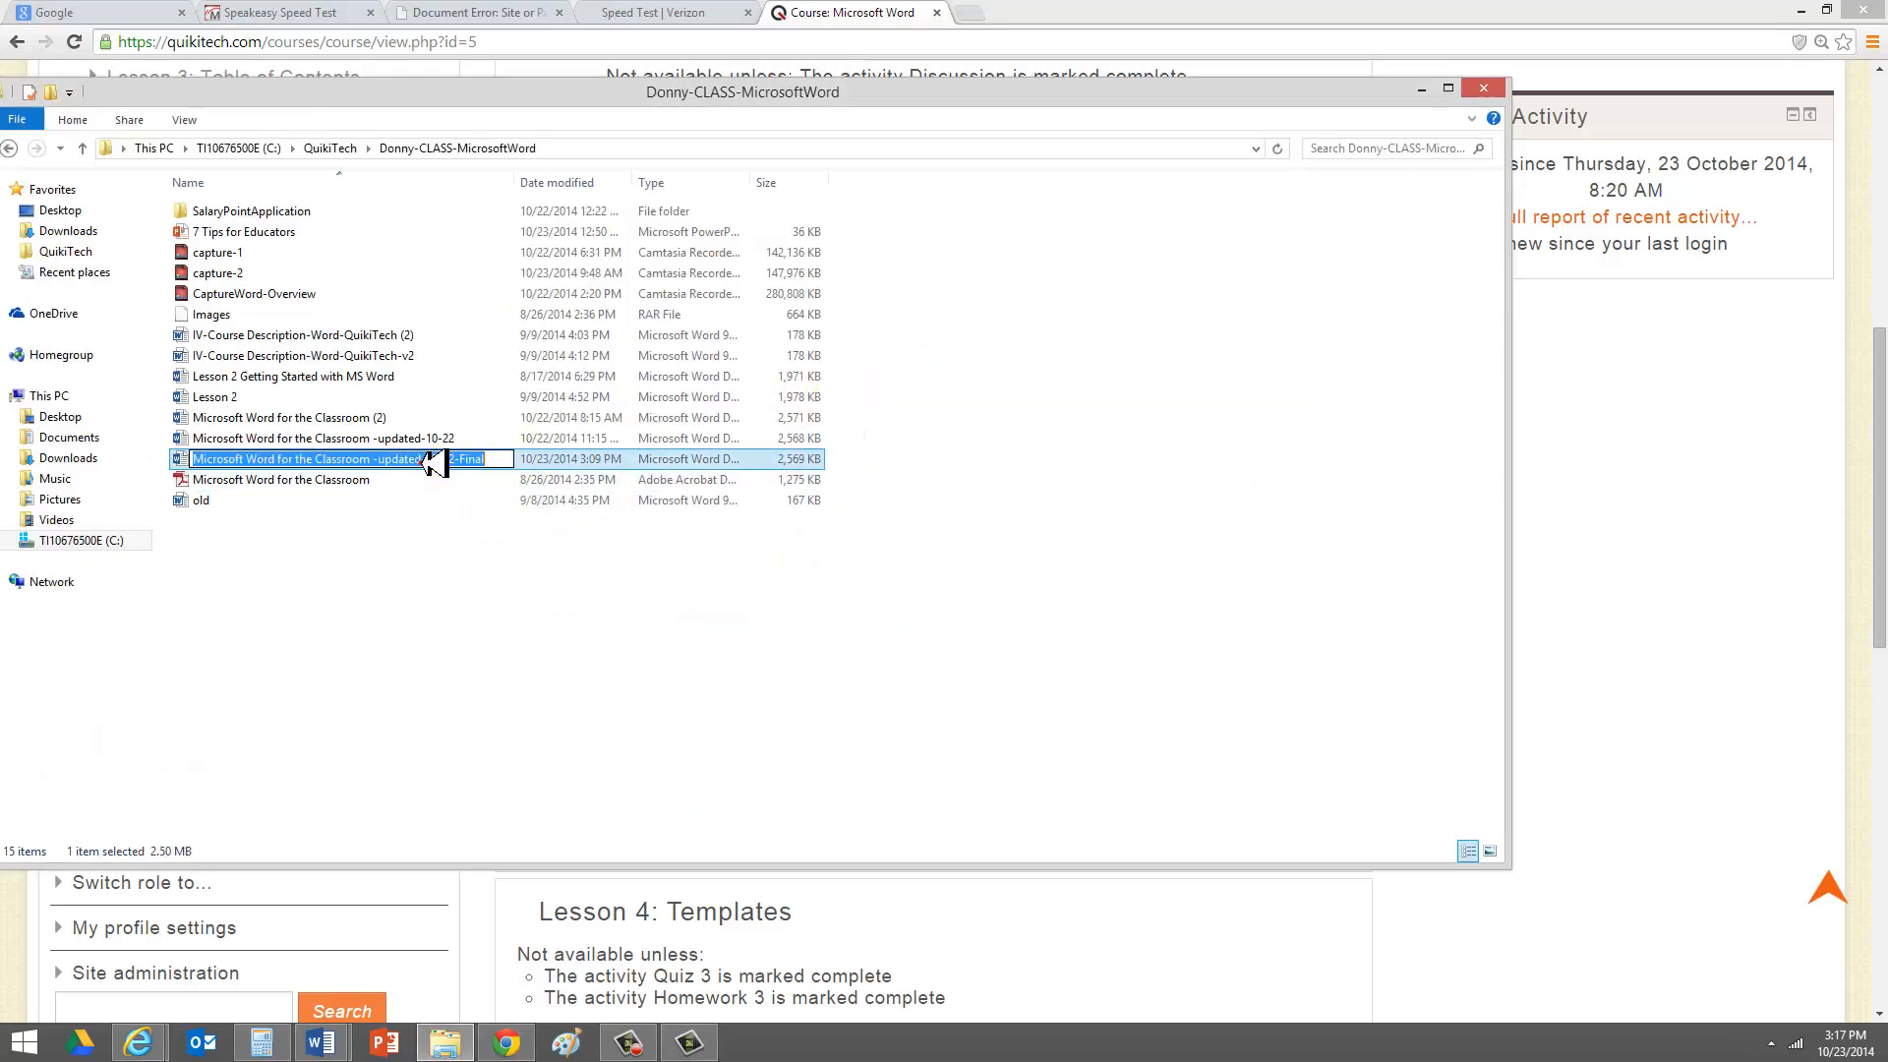
double_click(180, 457)
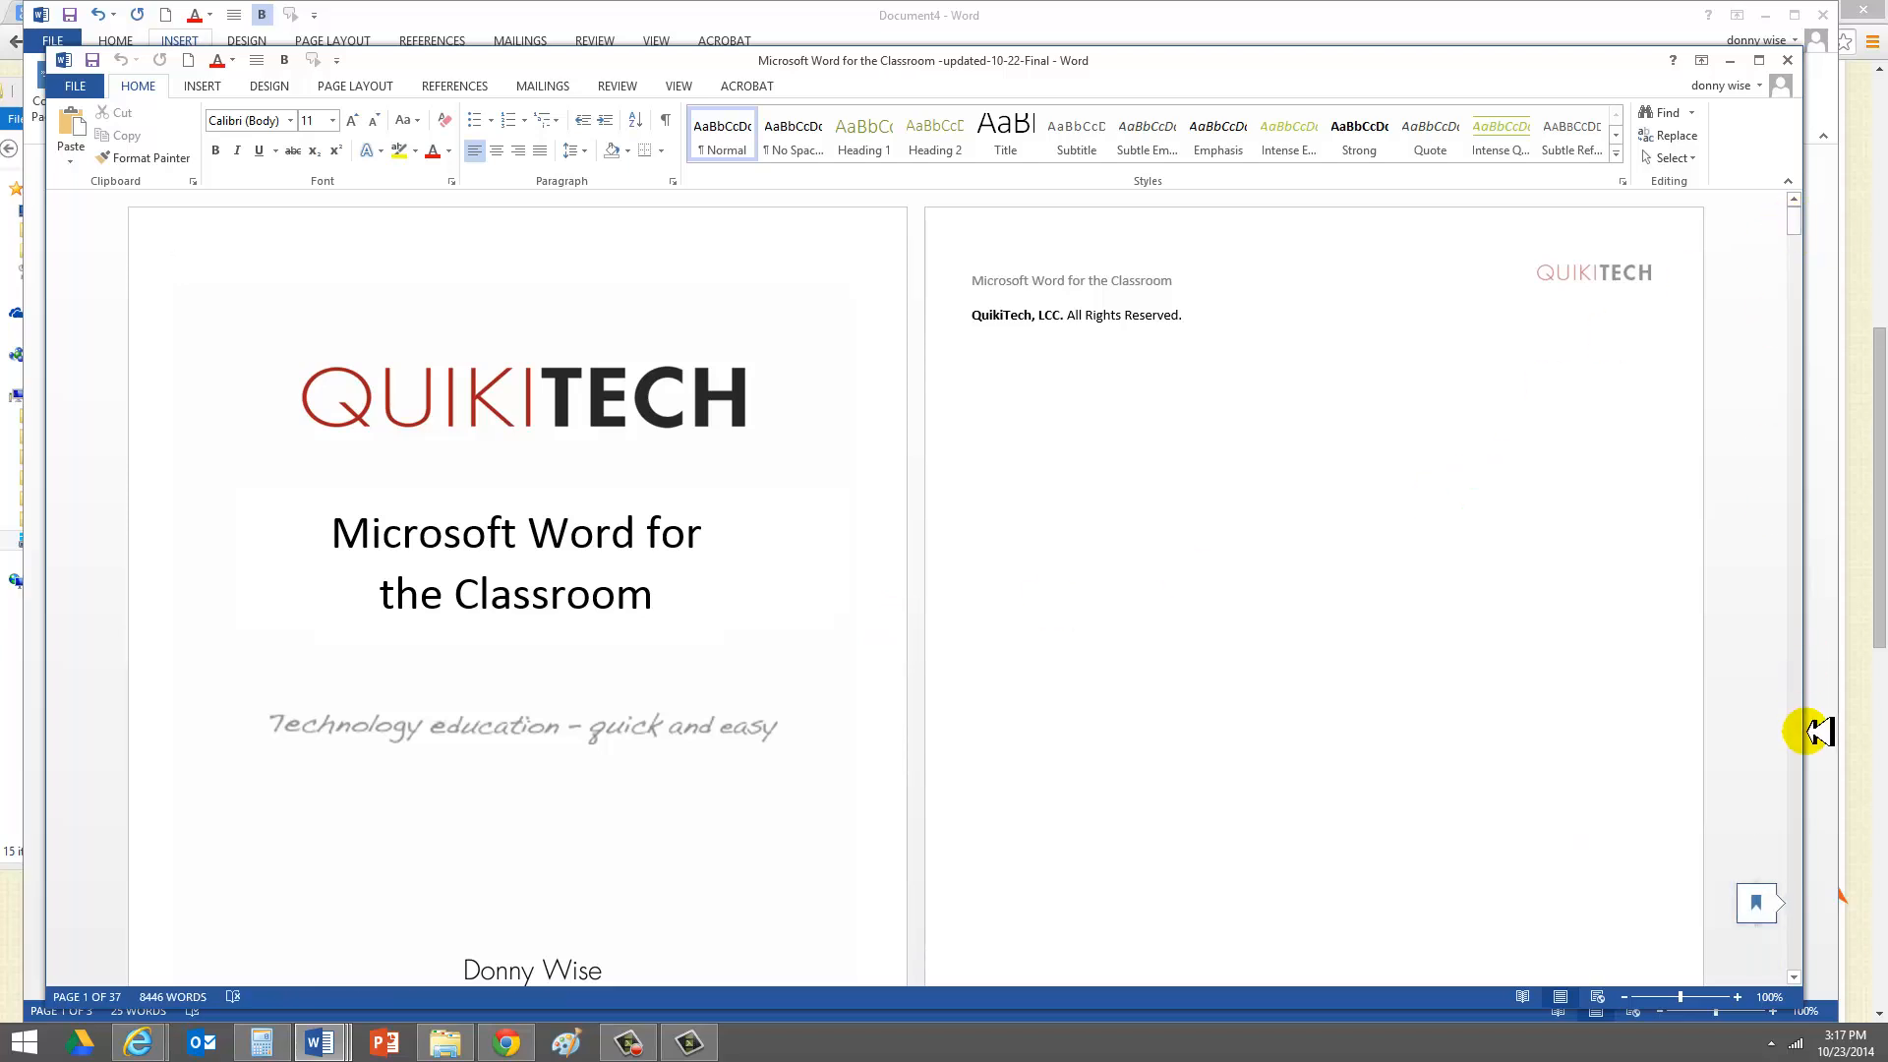
Examine the course document's table of contents, its lesson headings, and the steps on inserting headers, footers and footnotes
scroll(1792, 847, down, 20)
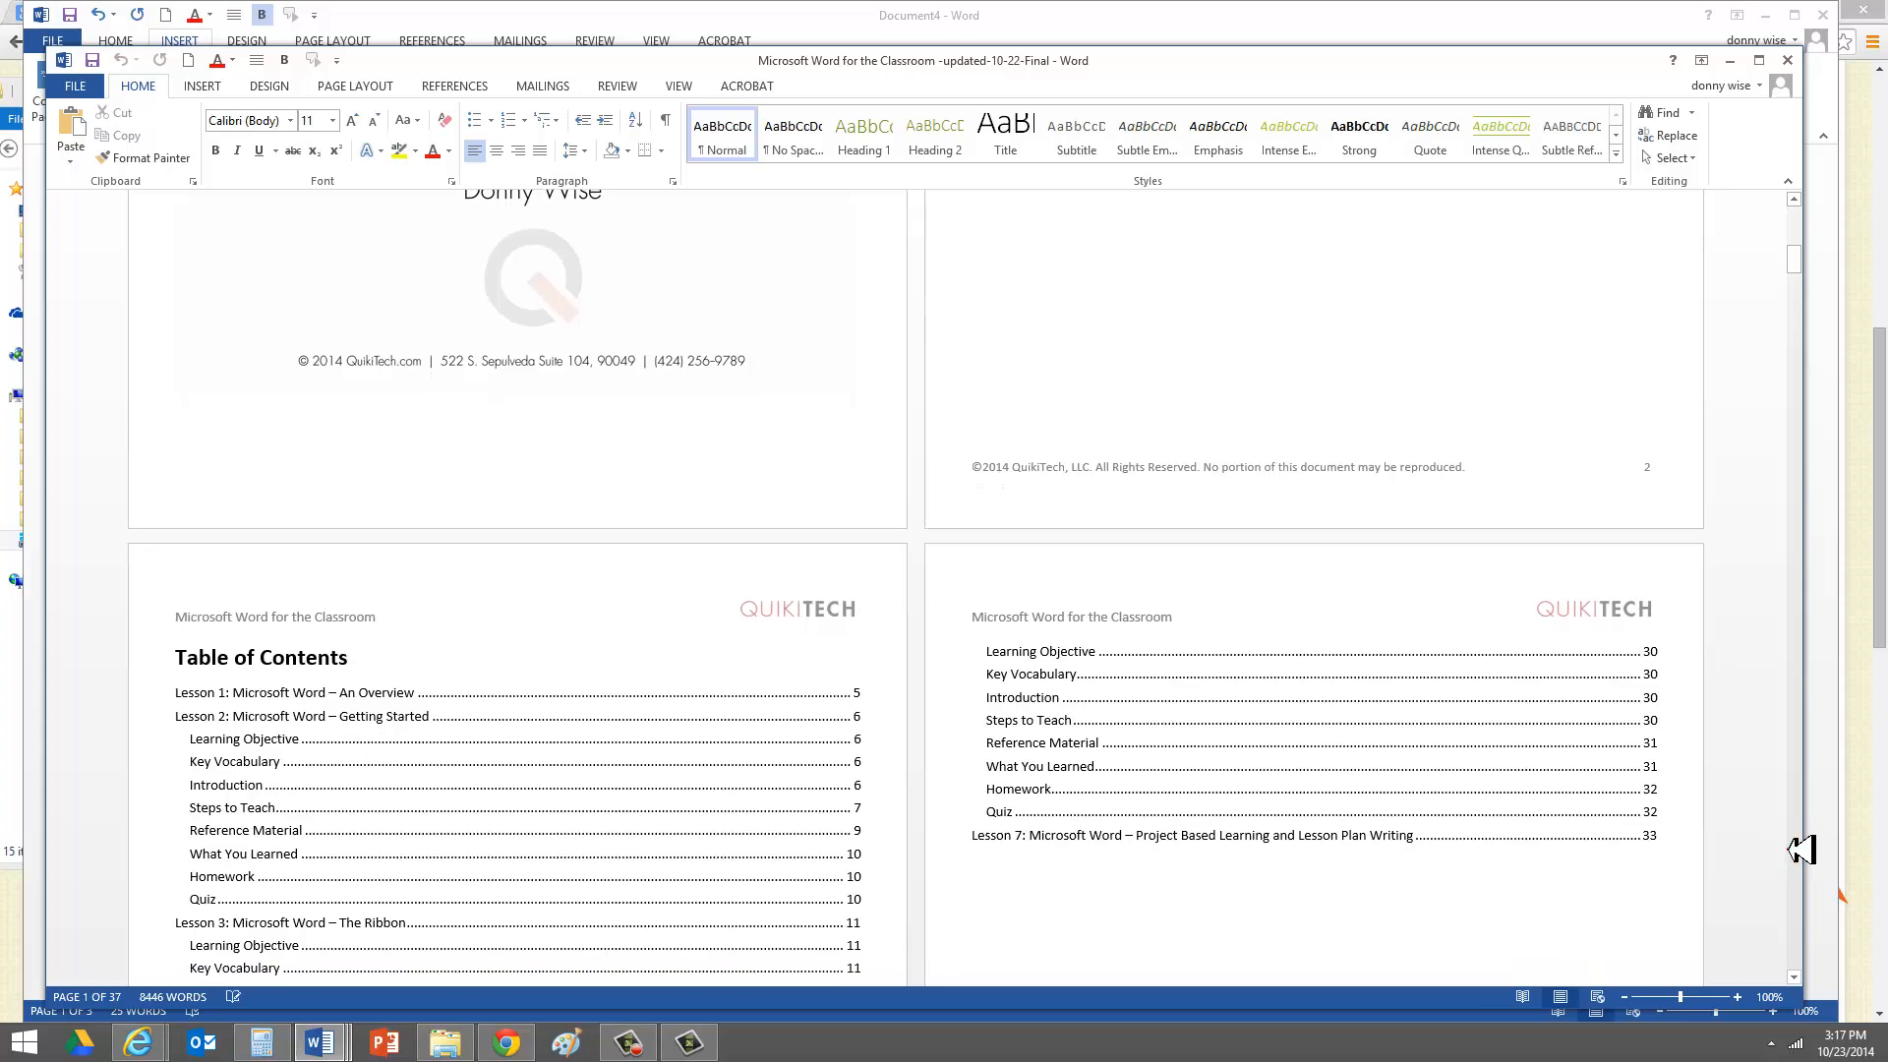
scroll(1791, 219, up, 5)
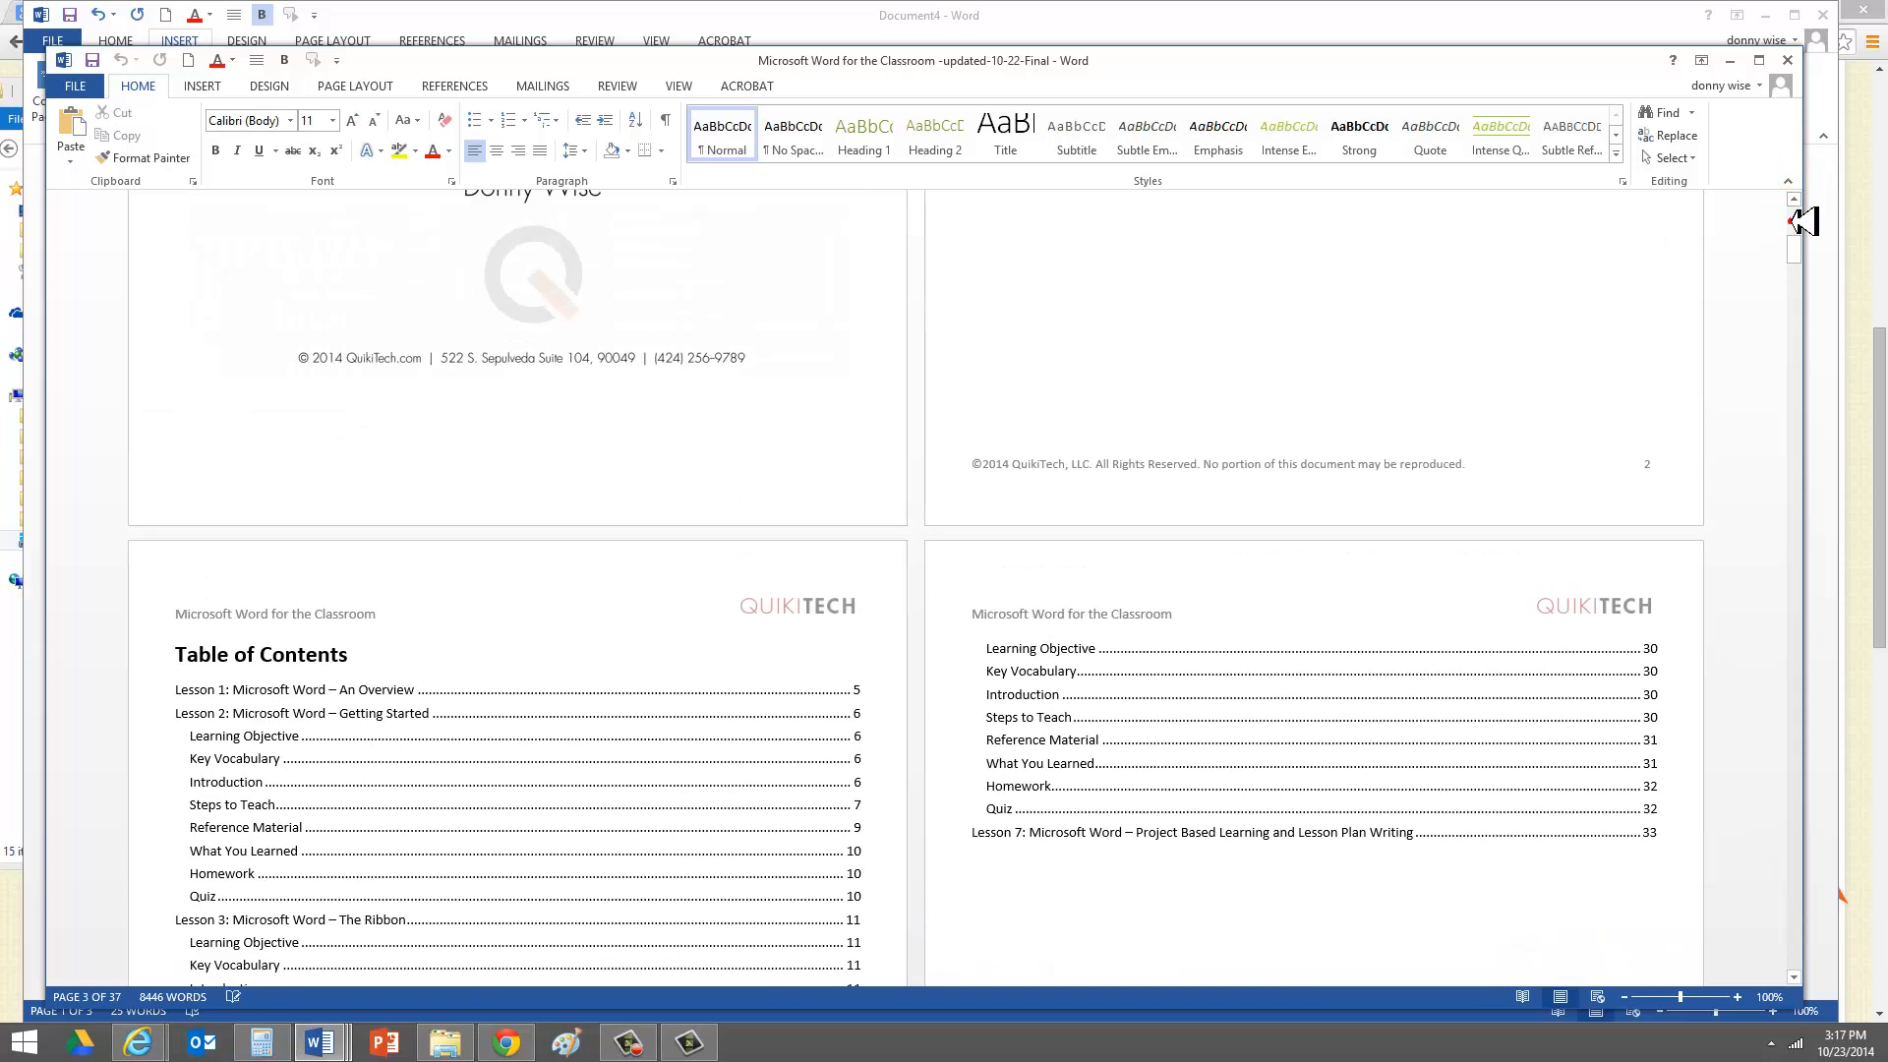
scroll(1799, 822, down, 20)
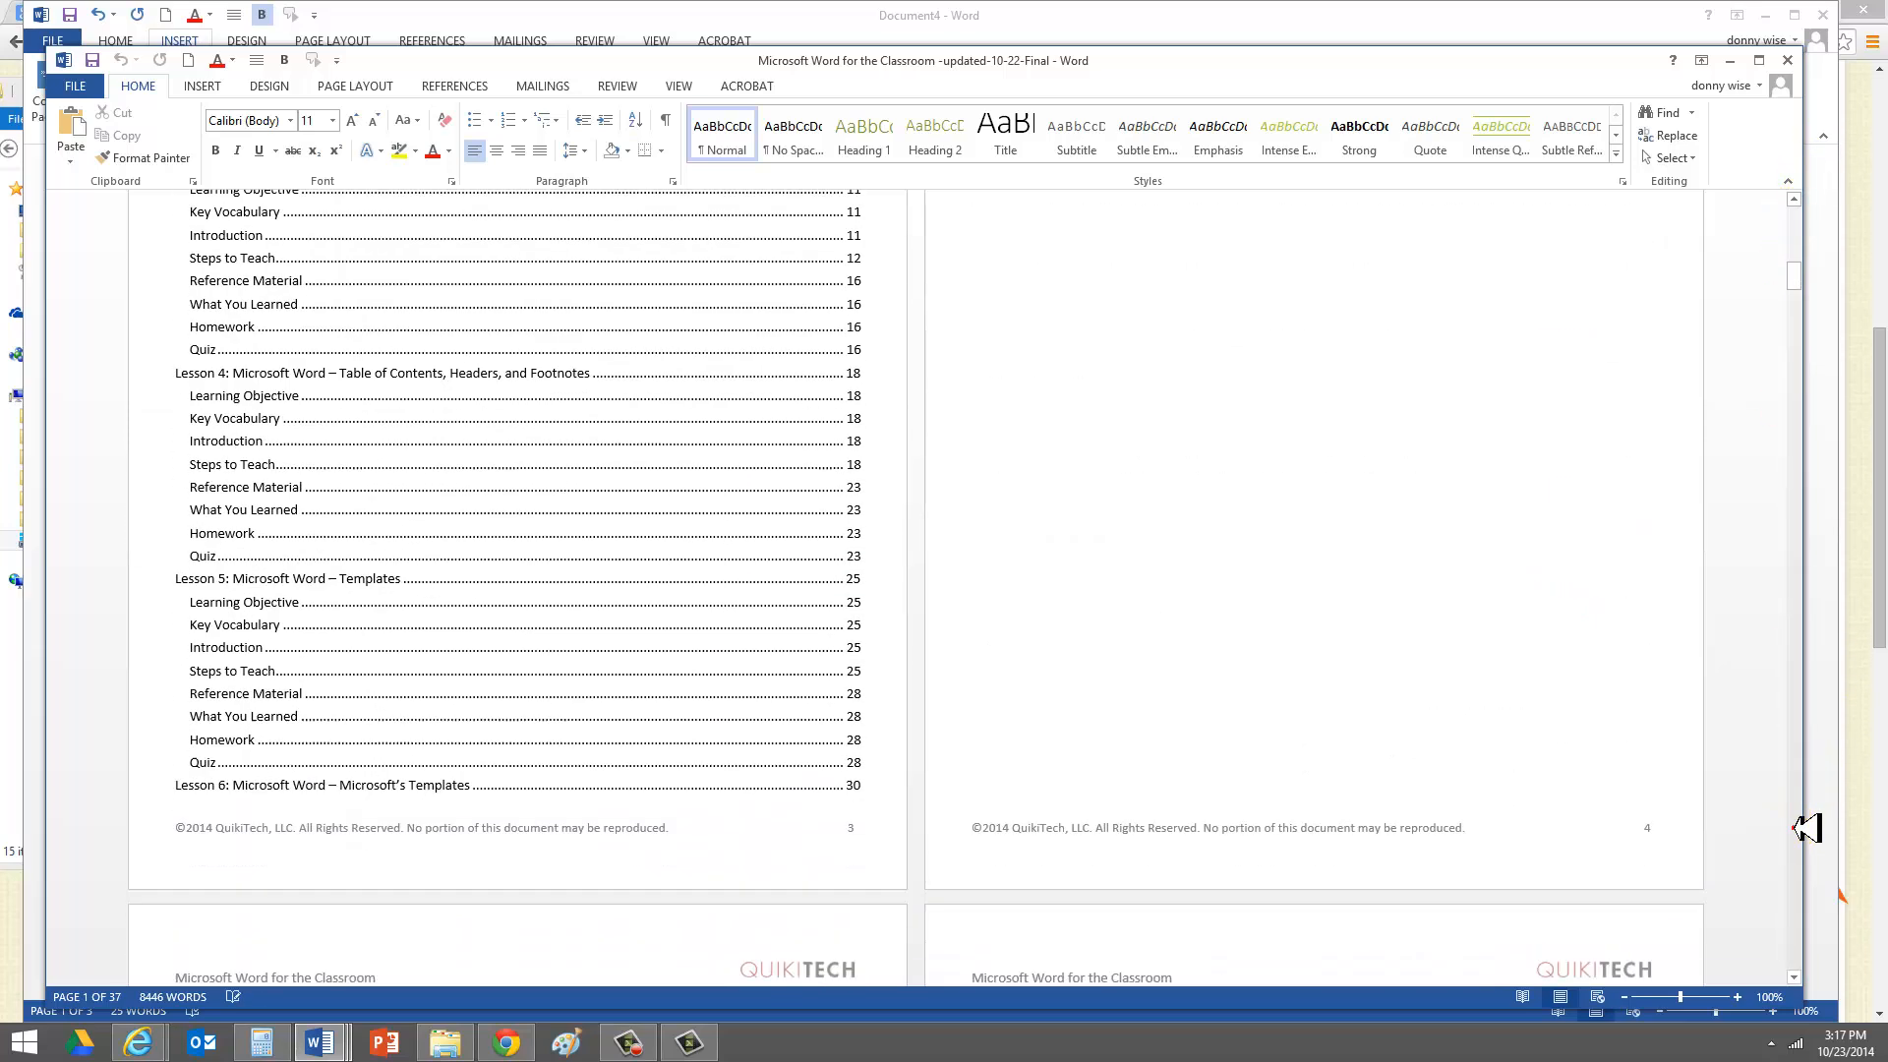
click(1794, 199)
click(1794, 199)
click(1794, 198)
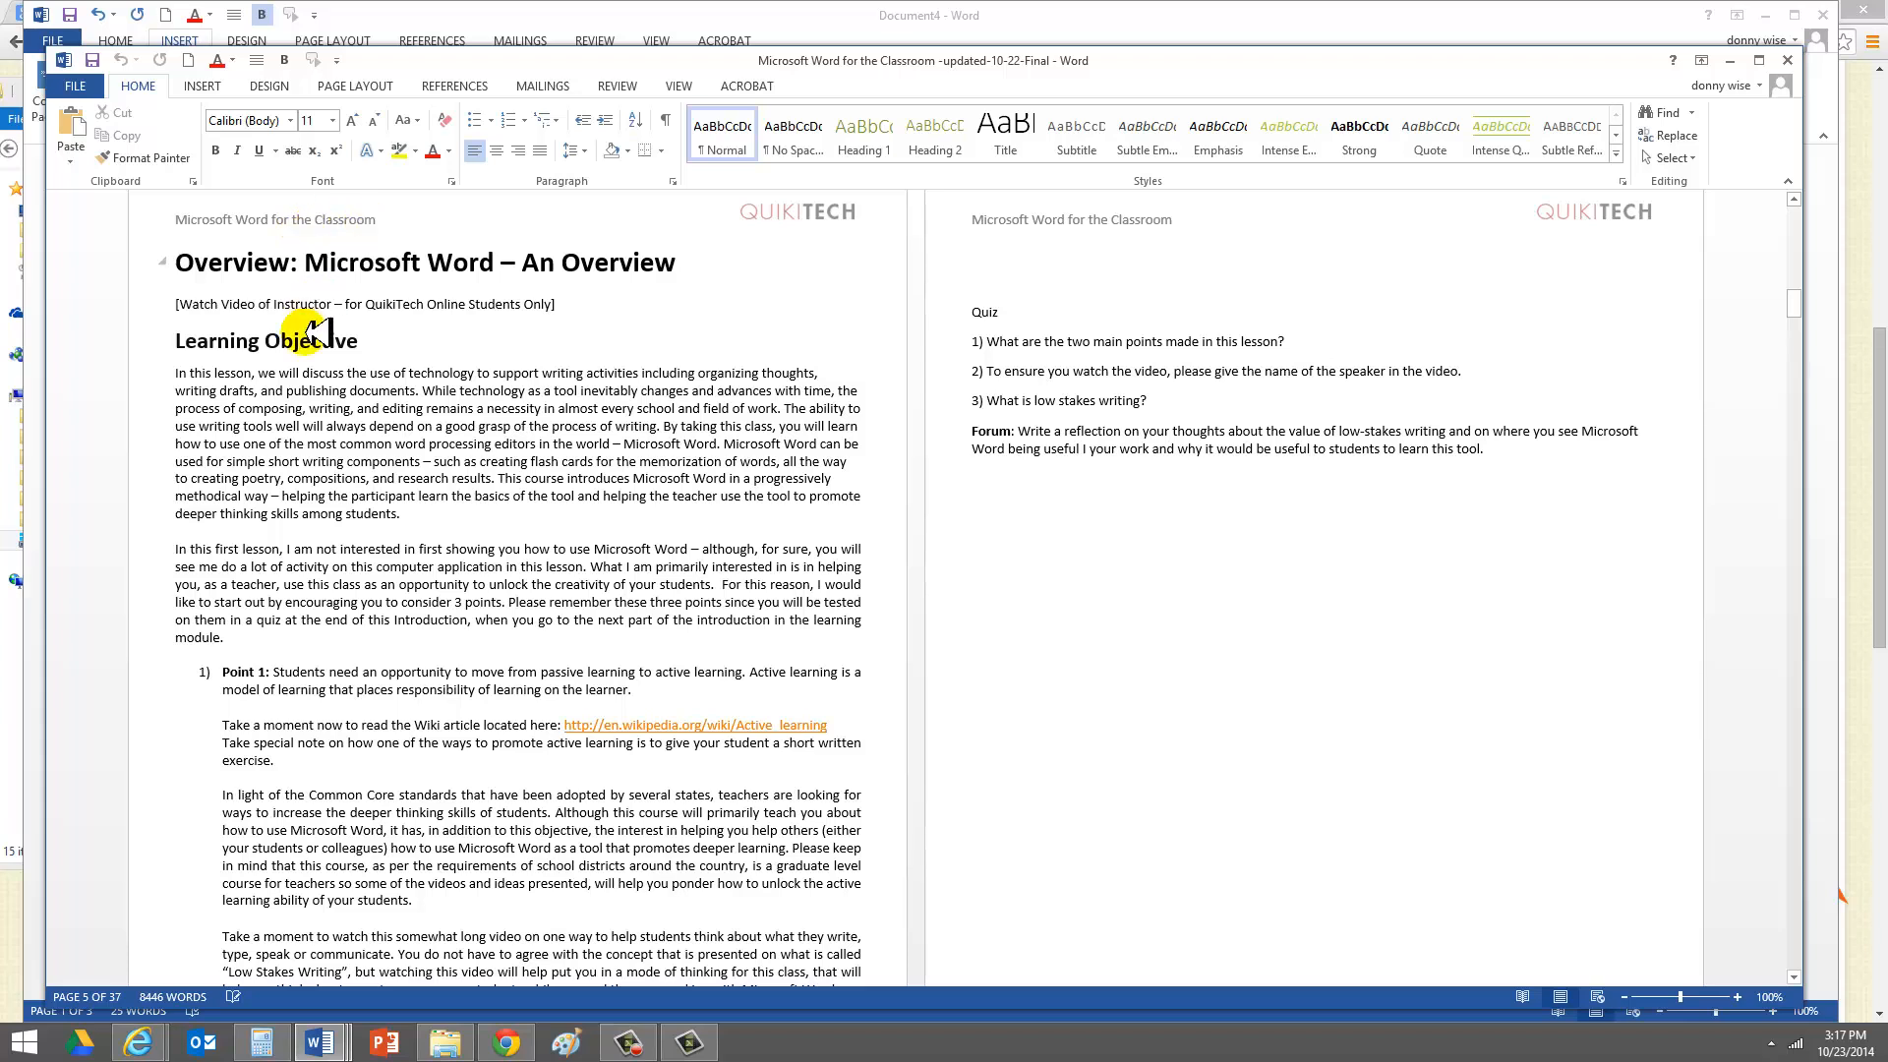
click(1792, 691)
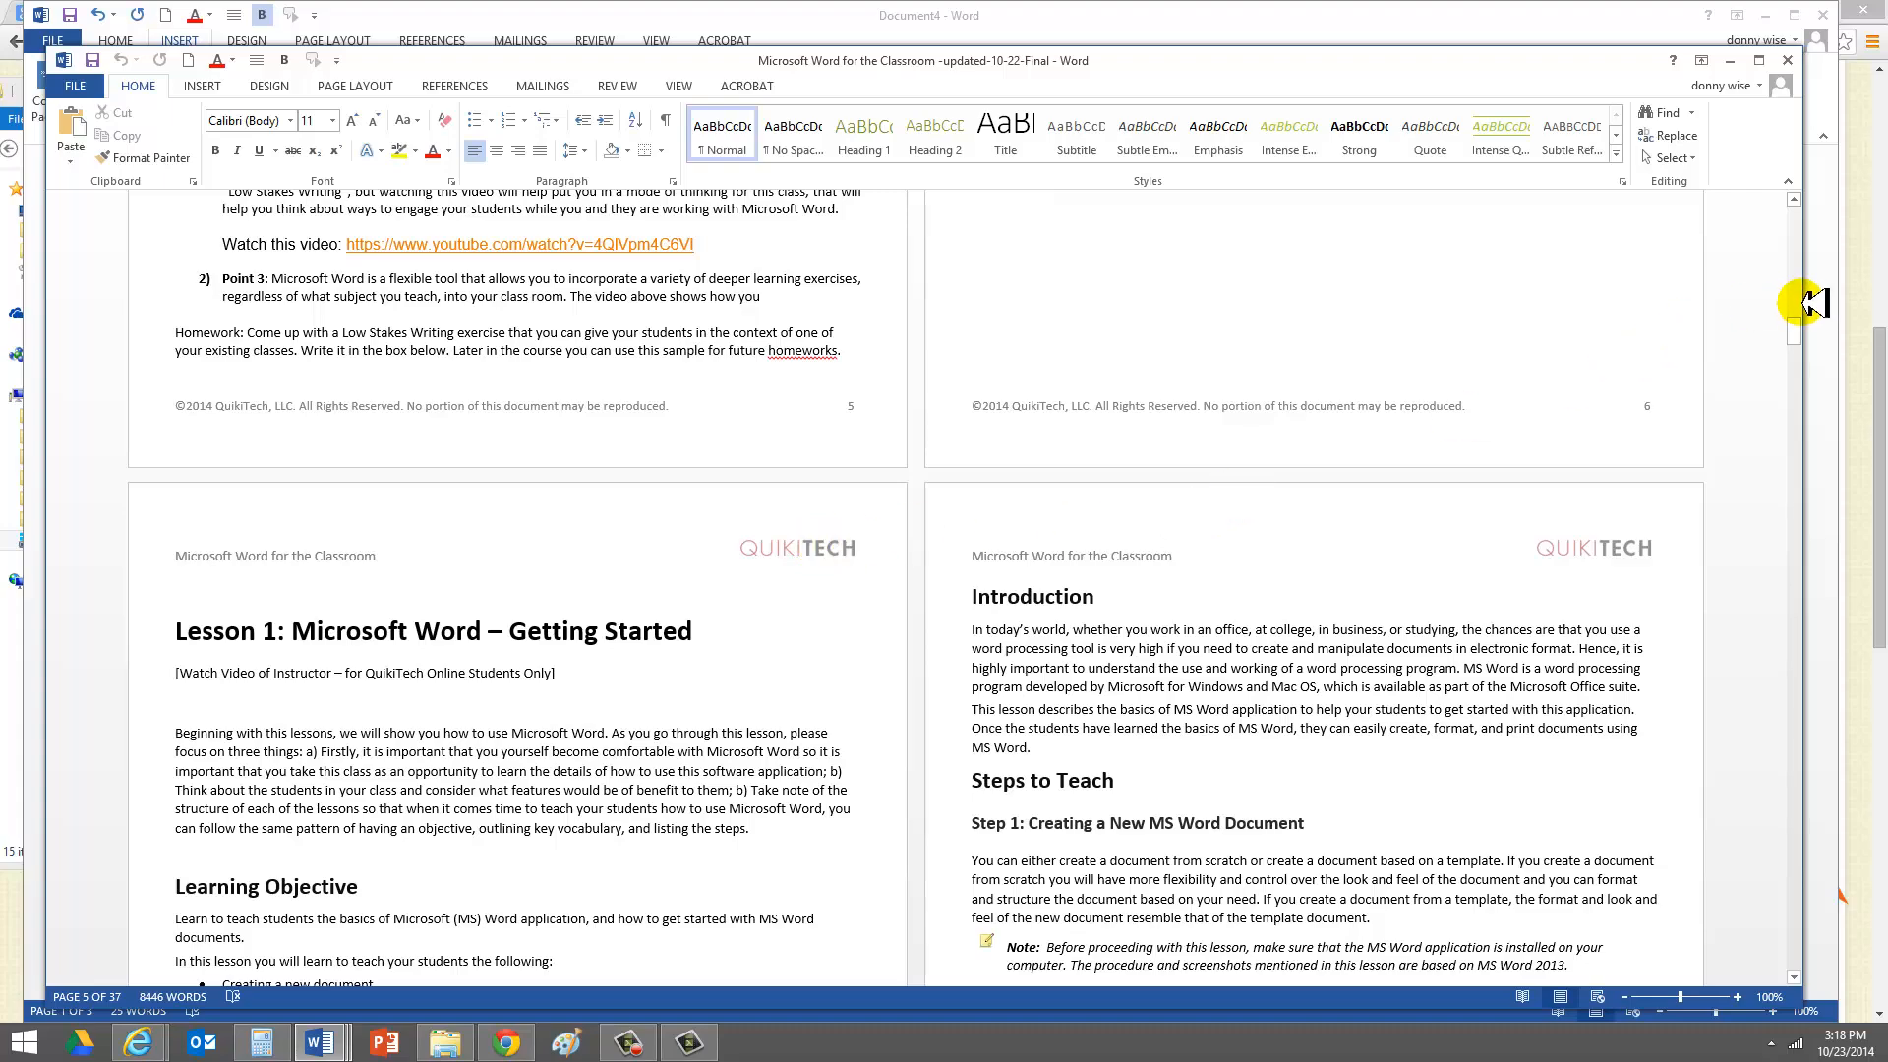
drag(1808, 322, 1767, 662)
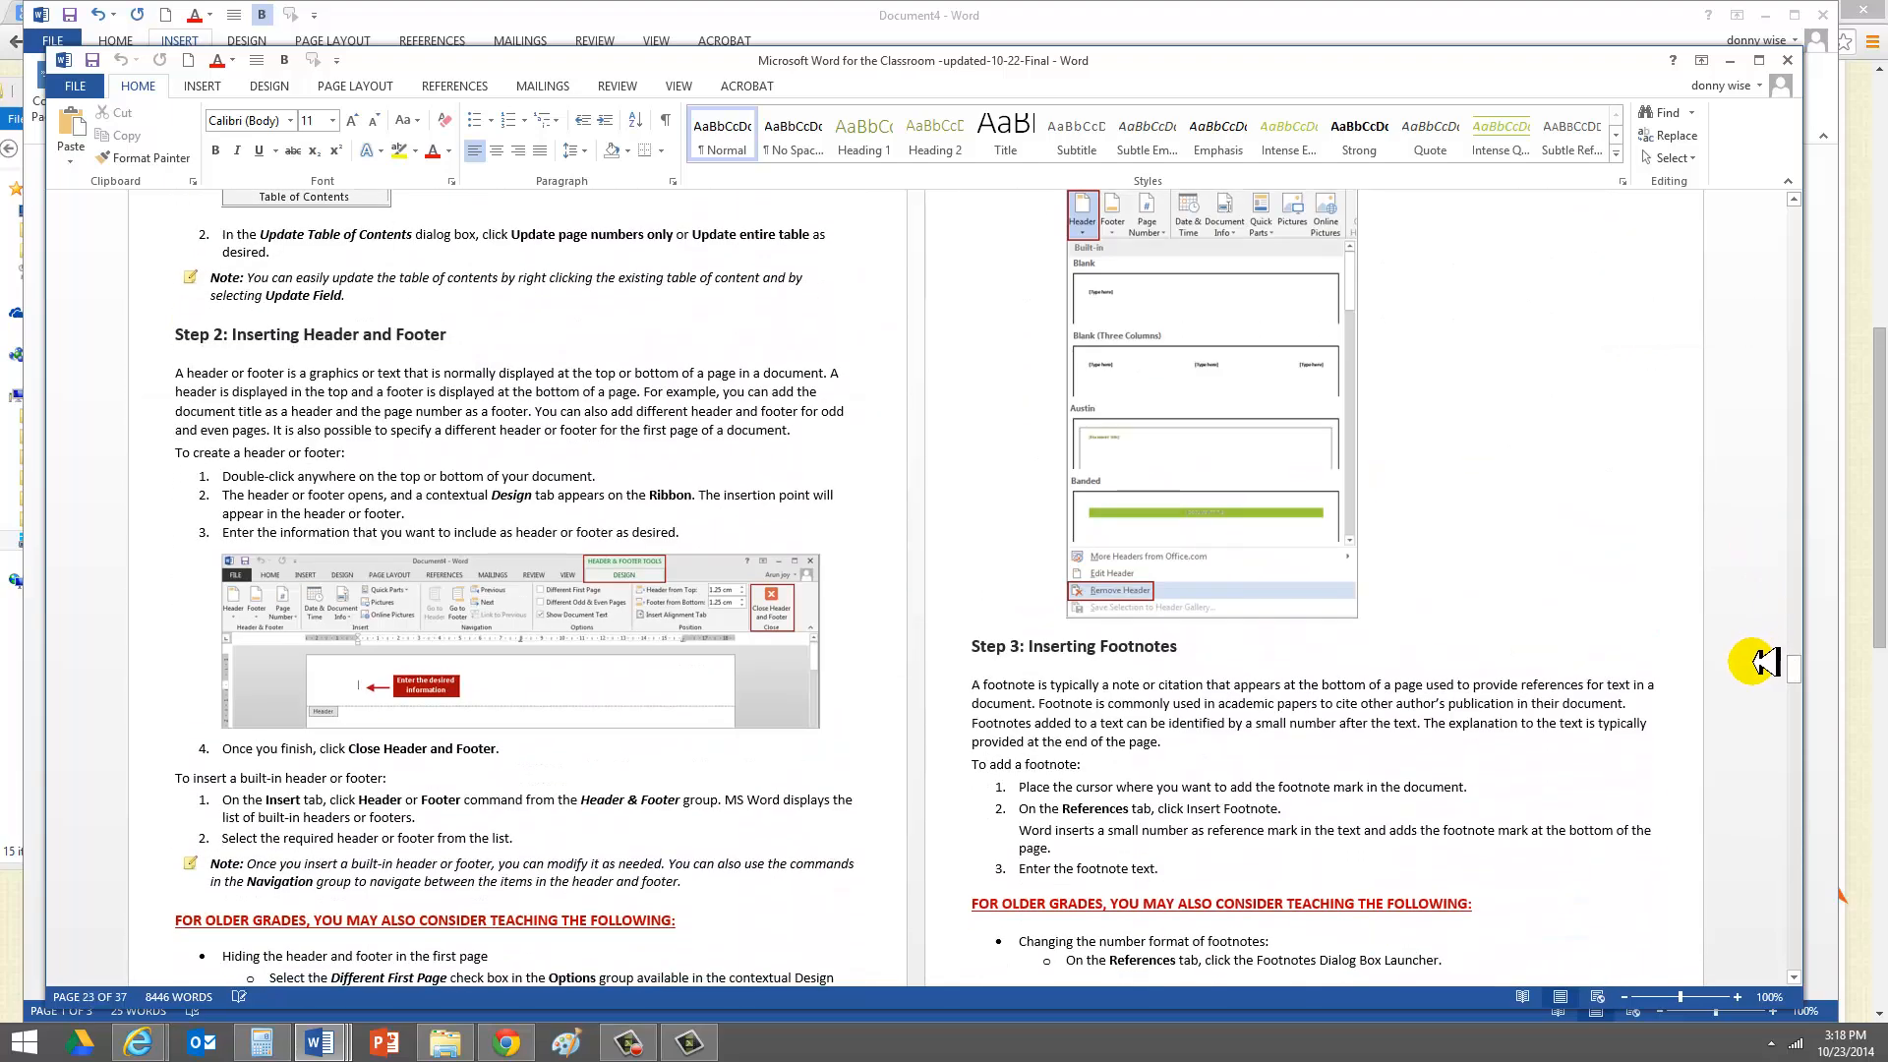